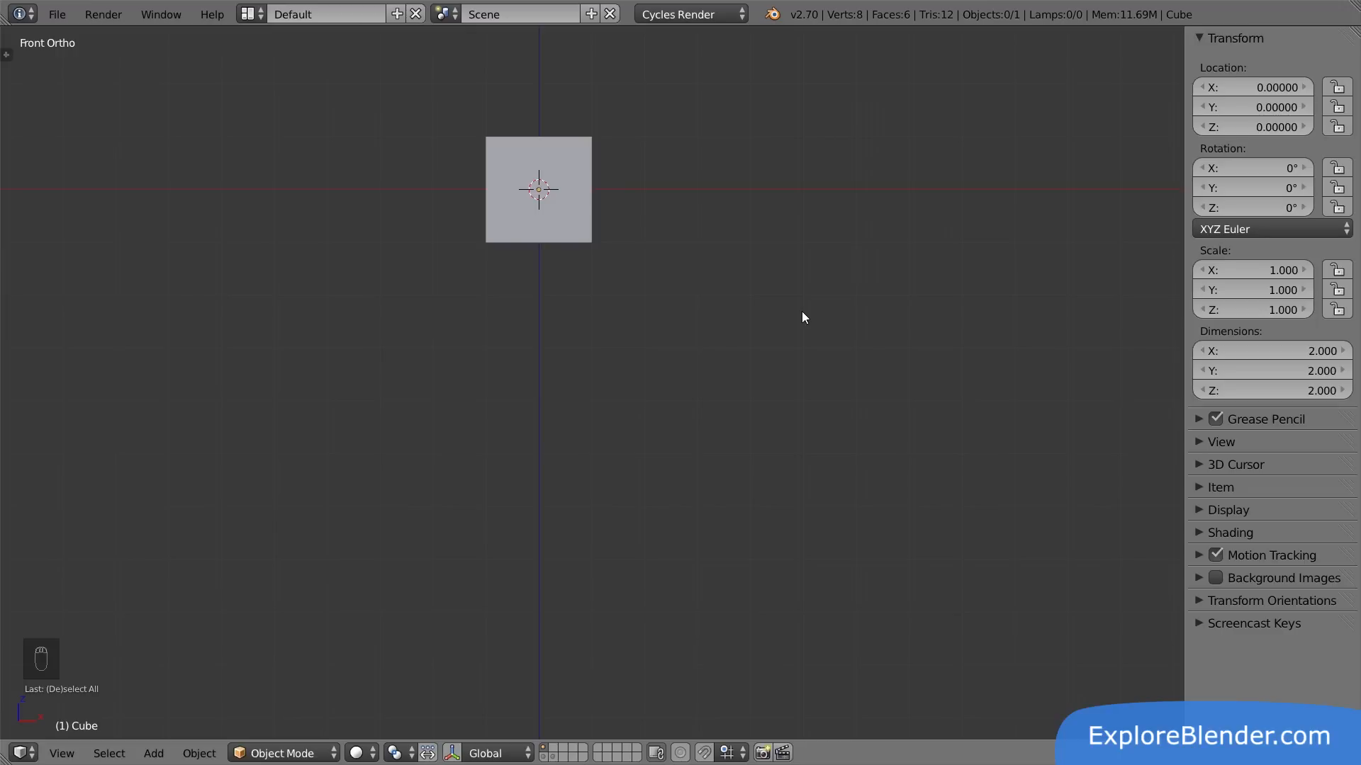
# - Select the cube and try adjusting its X and Z location values
pyautogui.rightClick(584, 179)
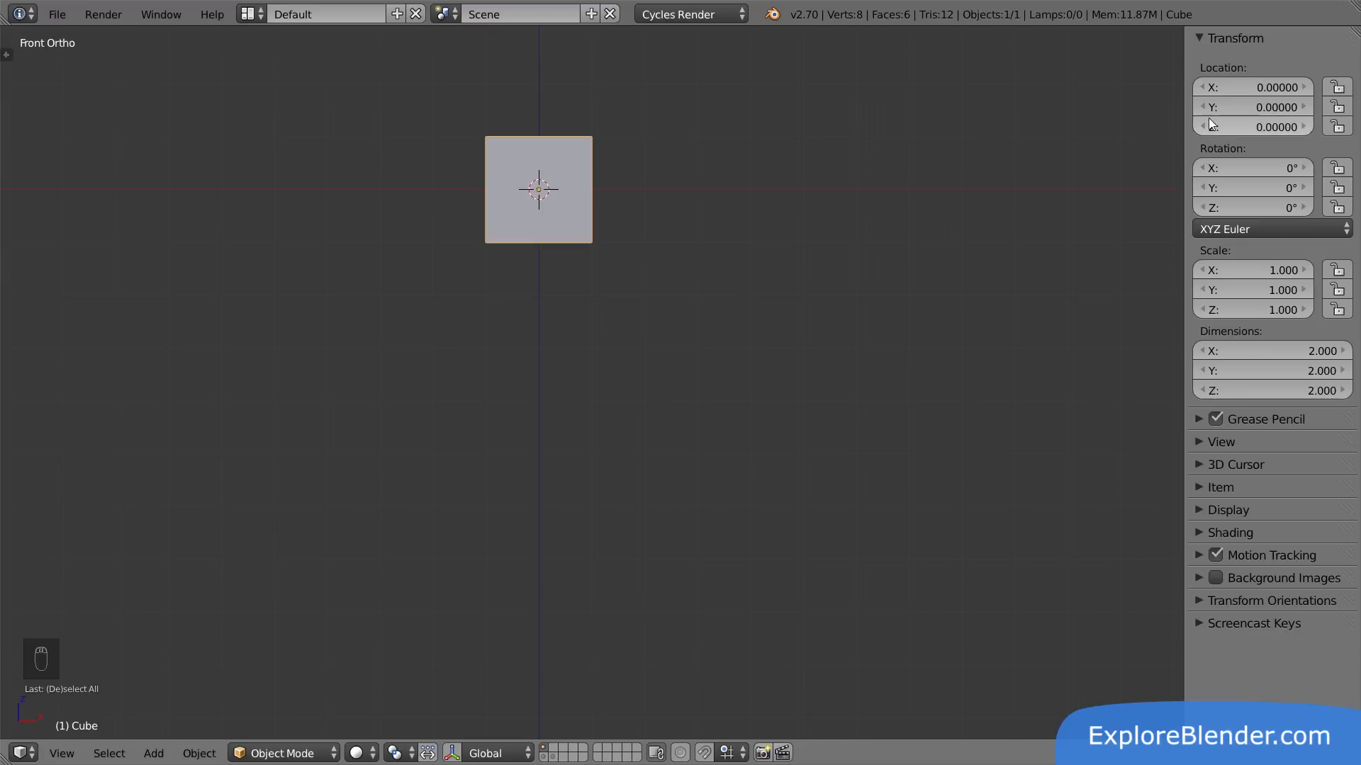
pyautogui.moveTo(1233, 87)
pyautogui.mouseDown()
pyautogui.moveTo(1349, 87)
pyautogui.moveTo(1092, 87)
pyautogui.moveTo(1279, 87)
pyautogui.moveTo(1240, 89)
pyautogui.mouseUp()
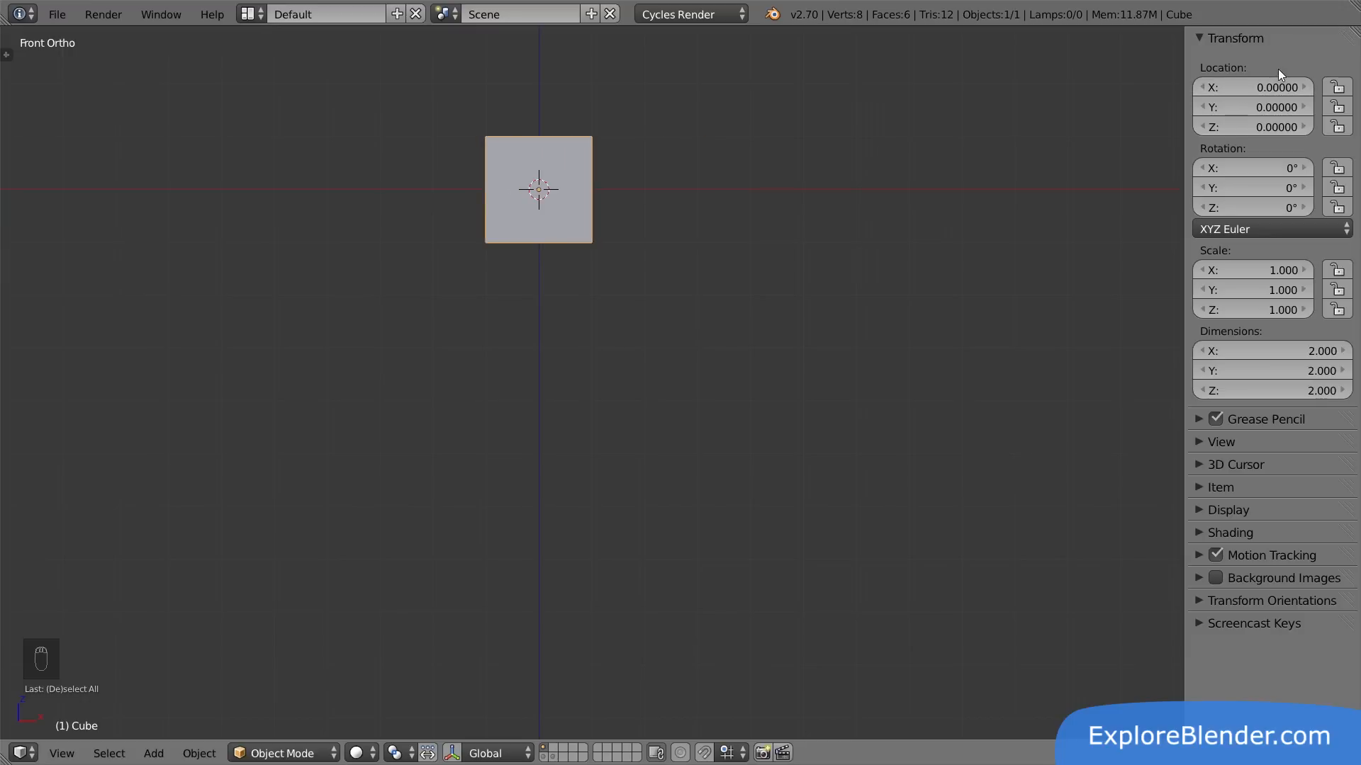
pyautogui.moveTo(1254, 126); pyautogui.dragTo(1288, 127)
pyautogui.press('Escape')
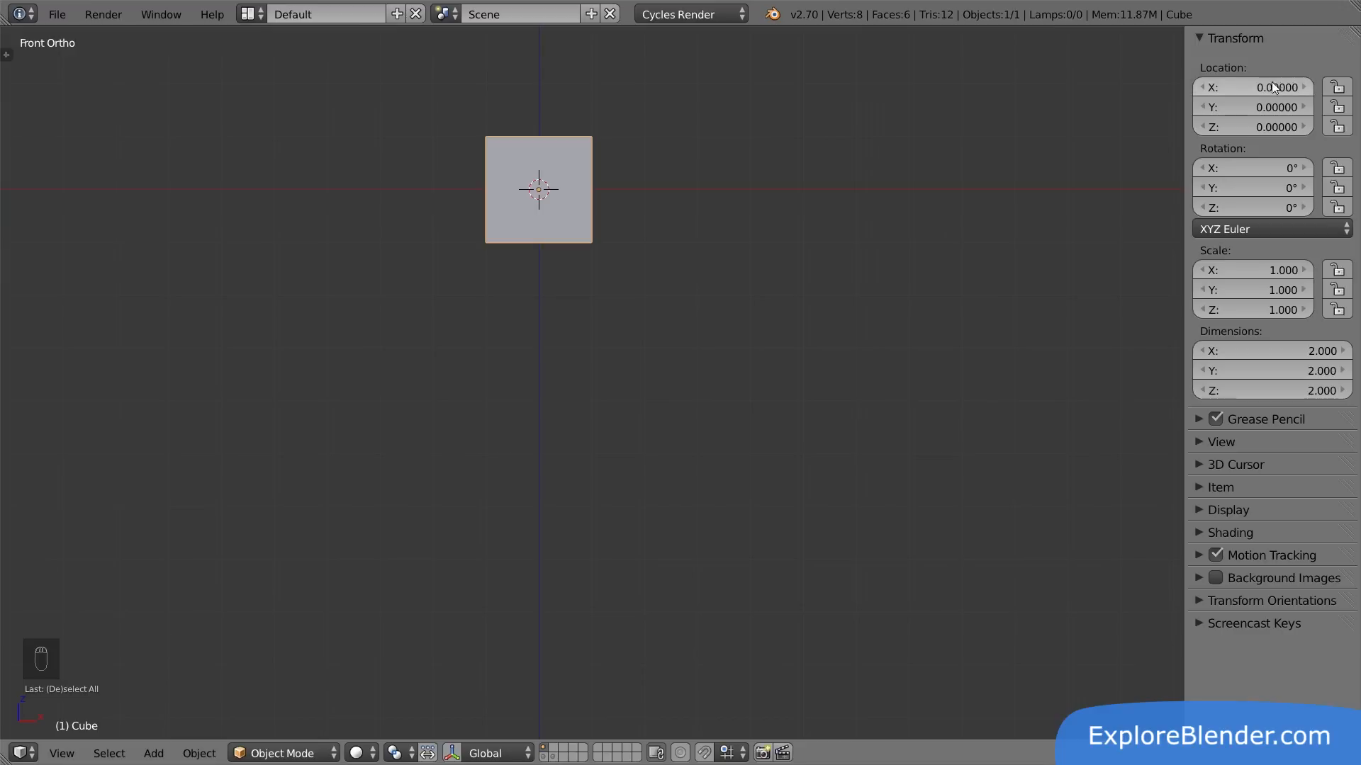
# - Add drivers to all three of the cube's location channels and delete them again
pyautogui.rightClick(1231, 106)
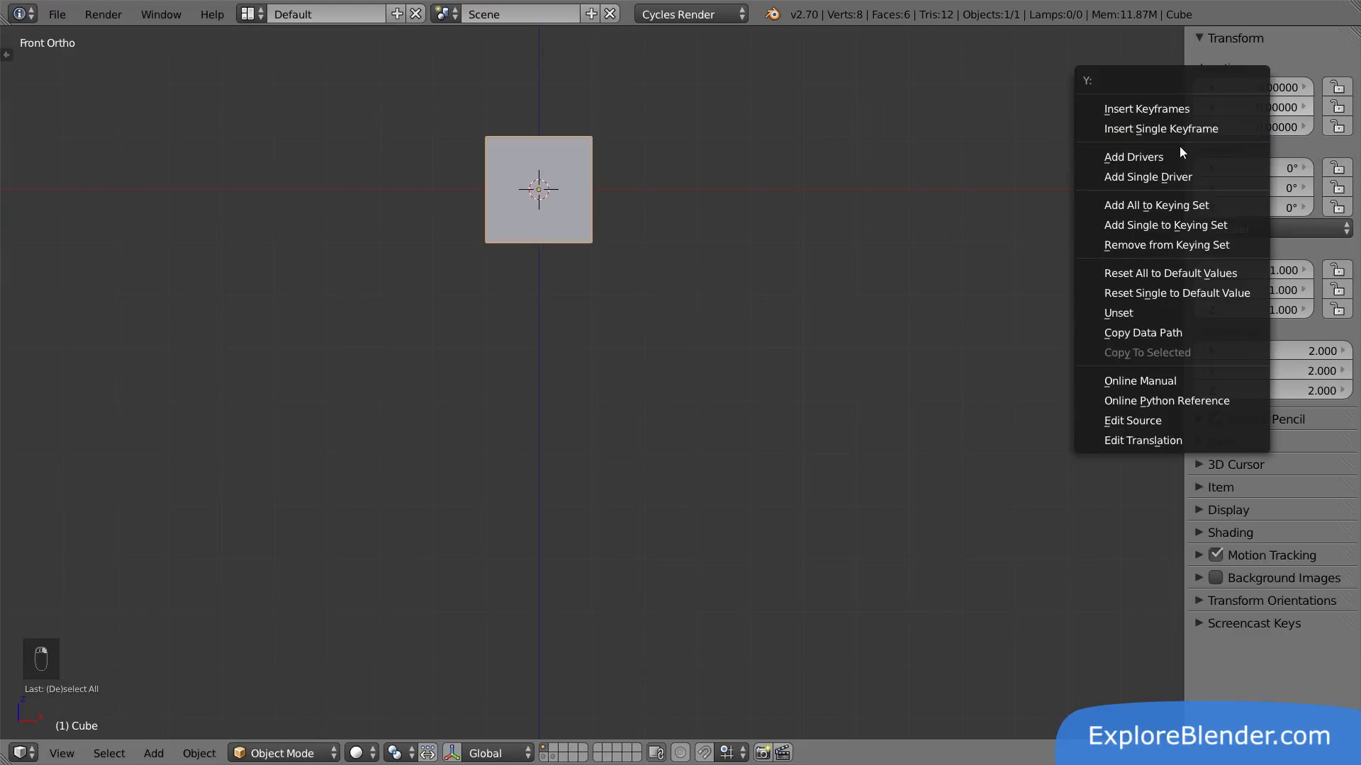
pyautogui.click(1163, 158)
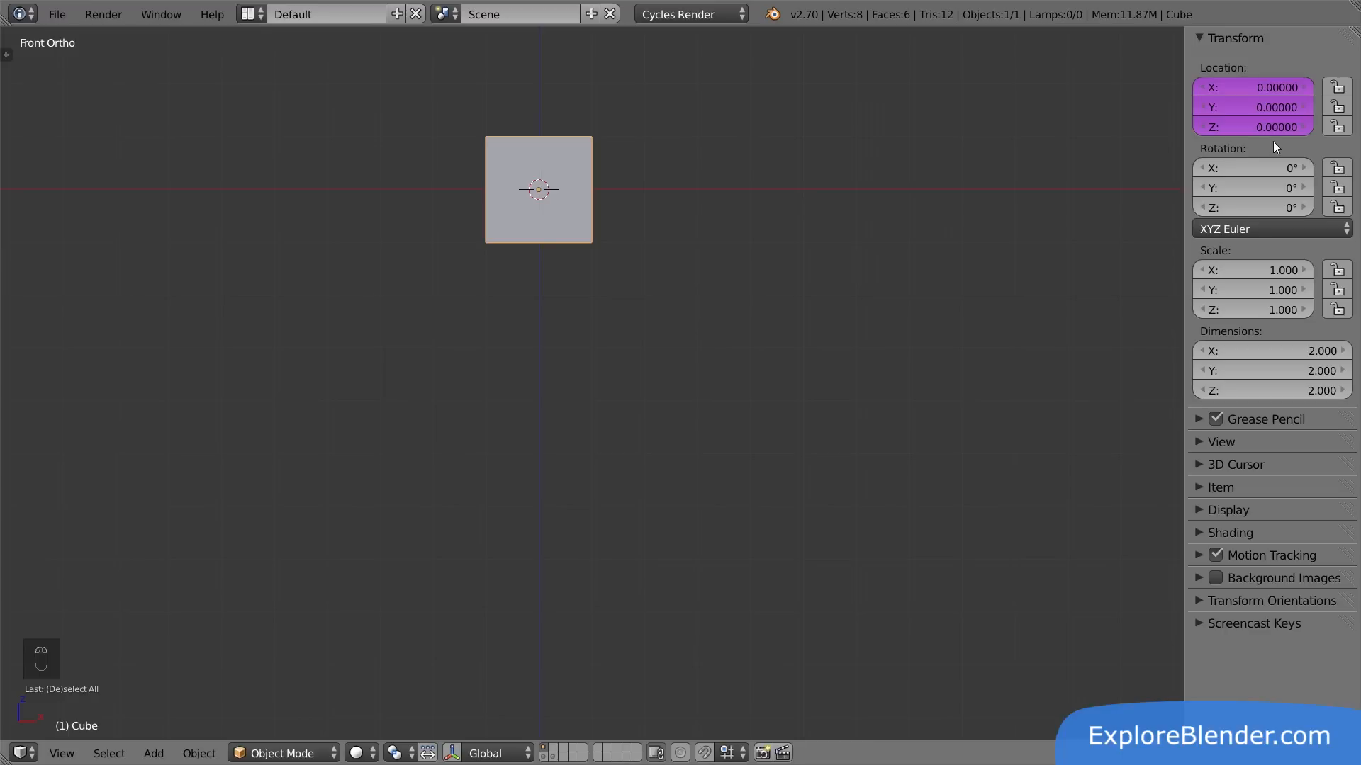
pyautogui.rightClick(1240, 106)
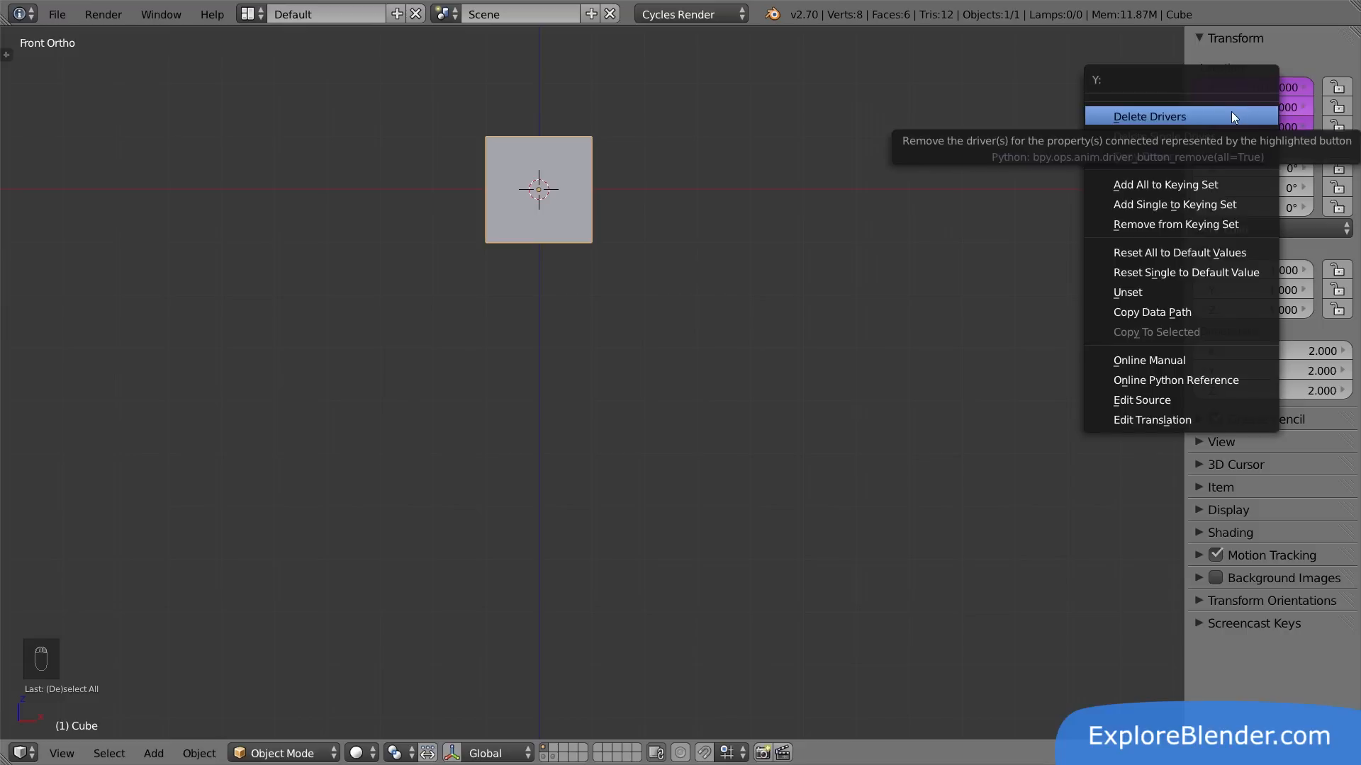
pyautogui.click(1231, 112)
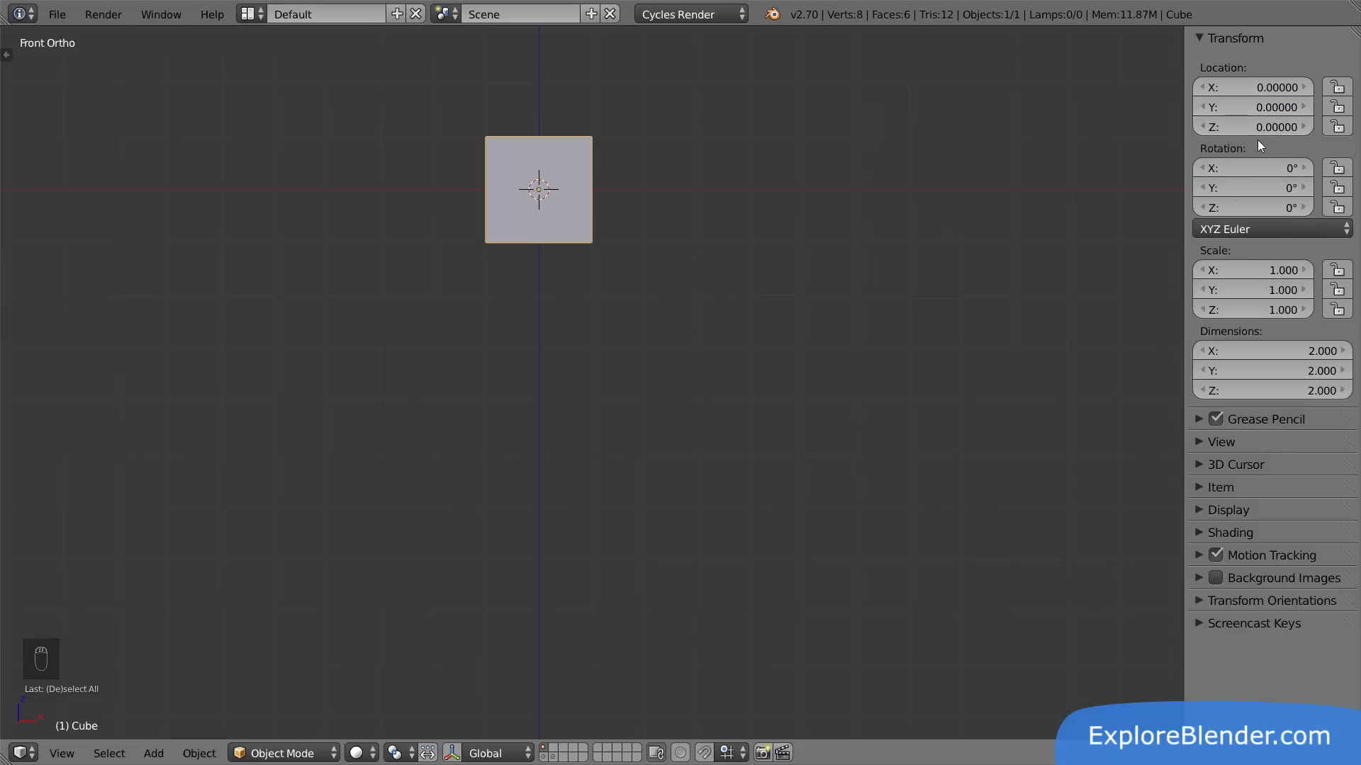
# - Add a single driver to the cube's Z location only
pyautogui.rightClick(1244, 131)
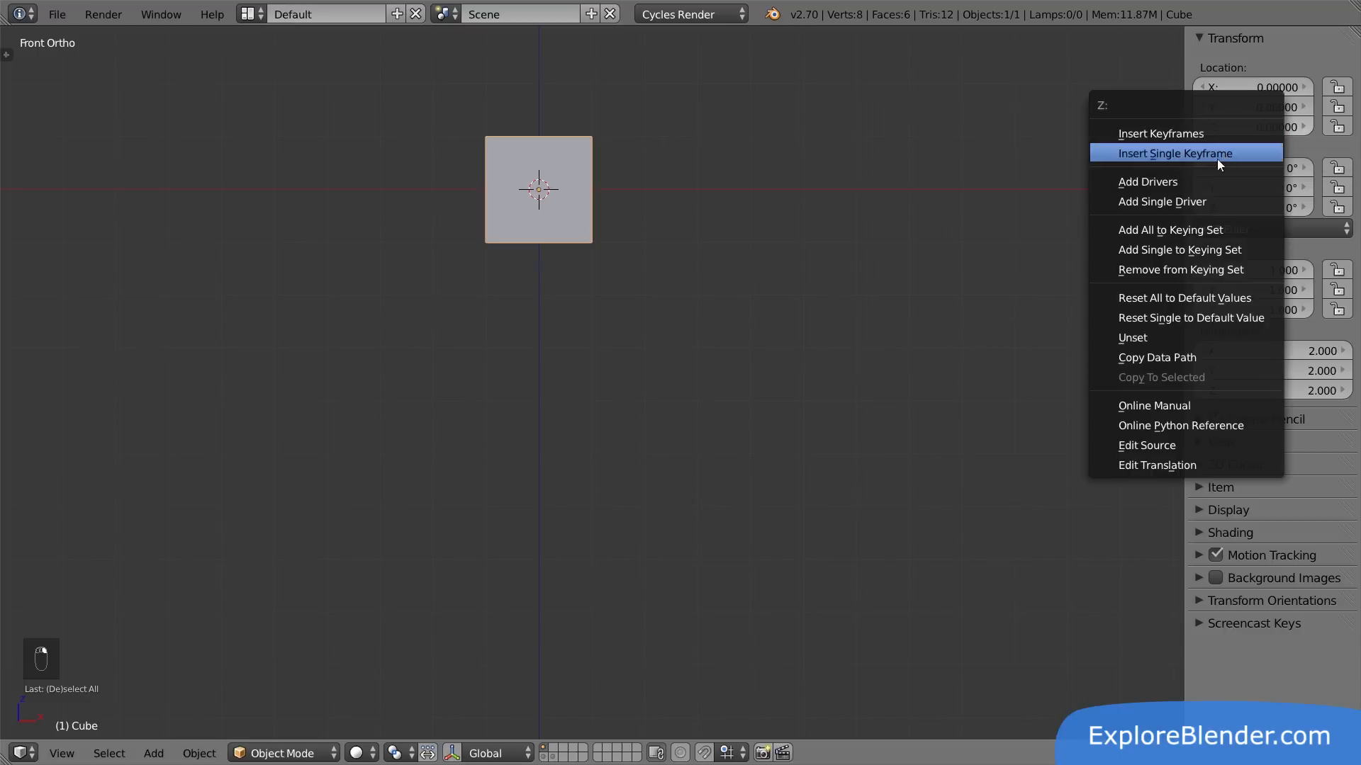
pyautogui.click(1171, 202)
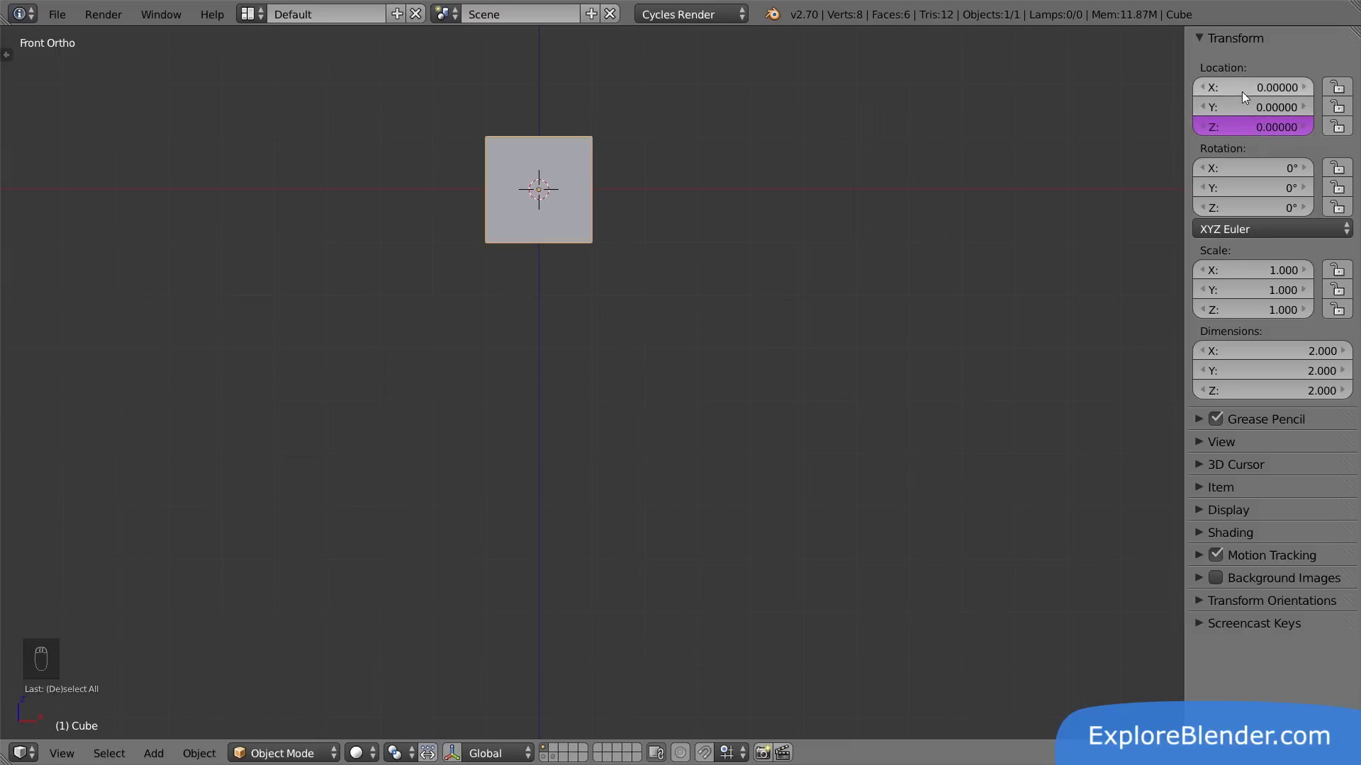
pyautogui.moveTo(1242, 91)
pyautogui.mouseDown()
pyautogui.moveTo(1283, 92)
pyautogui.moveTo(1122, 91)
pyautogui.moveTo(1336, 92)
pyautogui.moveTo(1241, 91)
pyautogui.mouseUp()
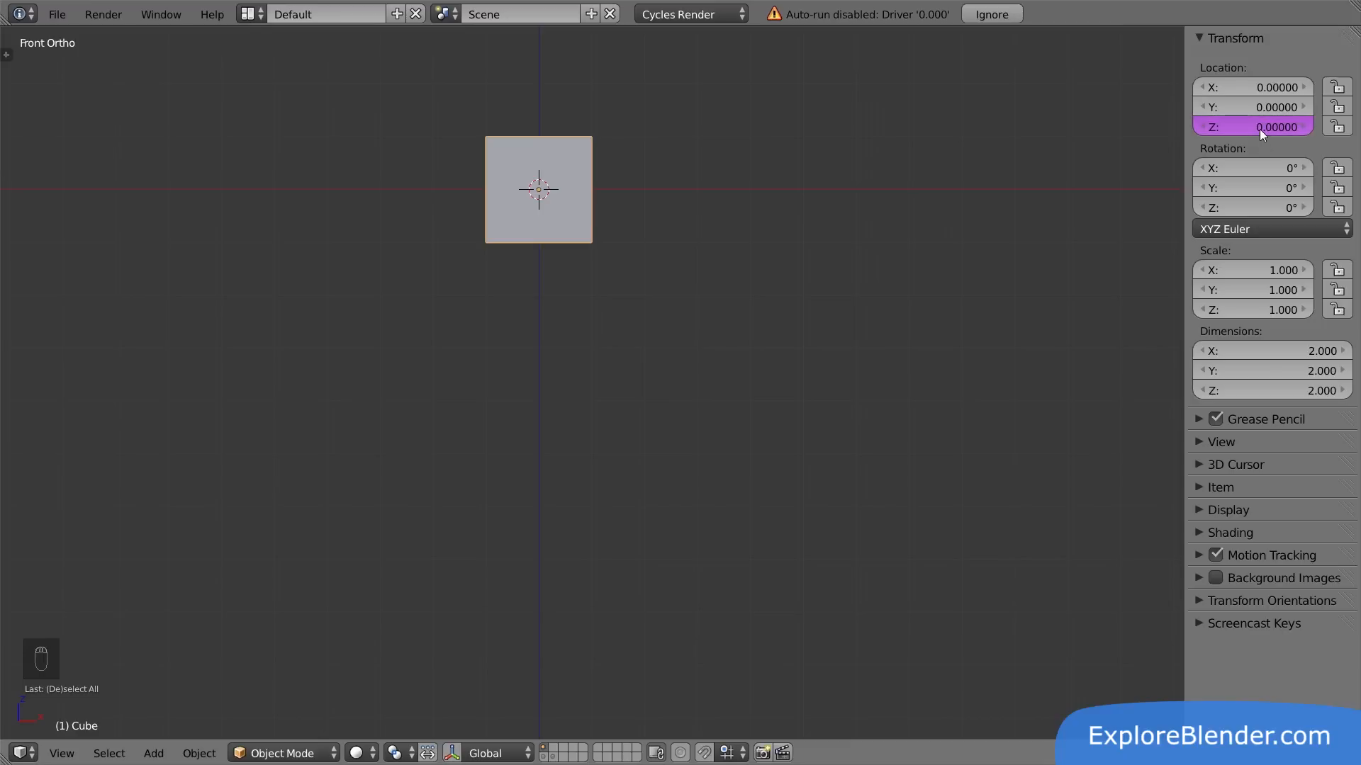
pyautogui.moveTo(1260, 129)
pyautogui.mouseDown()
pyautogui.moveTo(1308, 129)
pyautogui.moveTo(1259, 129)
pyautogui.mouseUp()
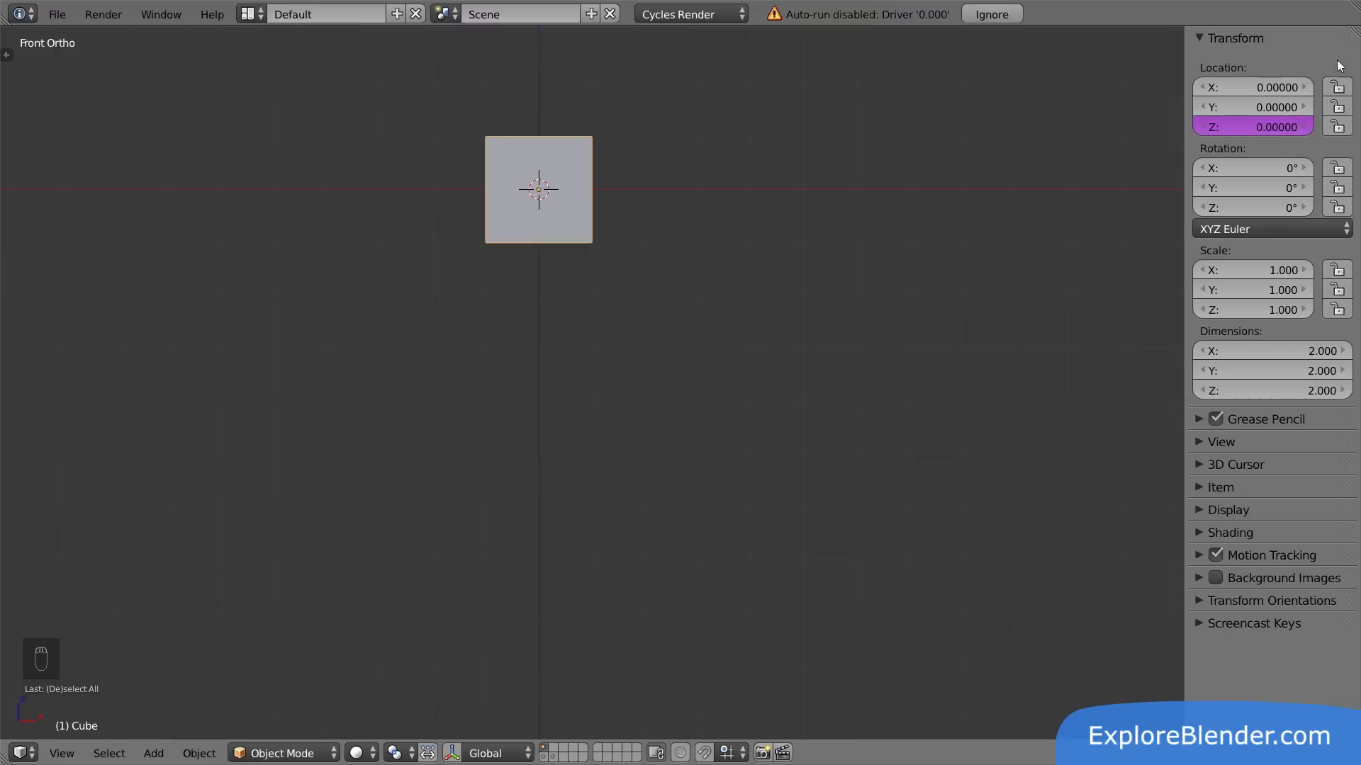
# - Split the 3D view vertically and turn the new area into a Graph Editor in Drivers mode
pyautogui.moveTo(1353, 32); pyautogui.dragTo(725, 152)
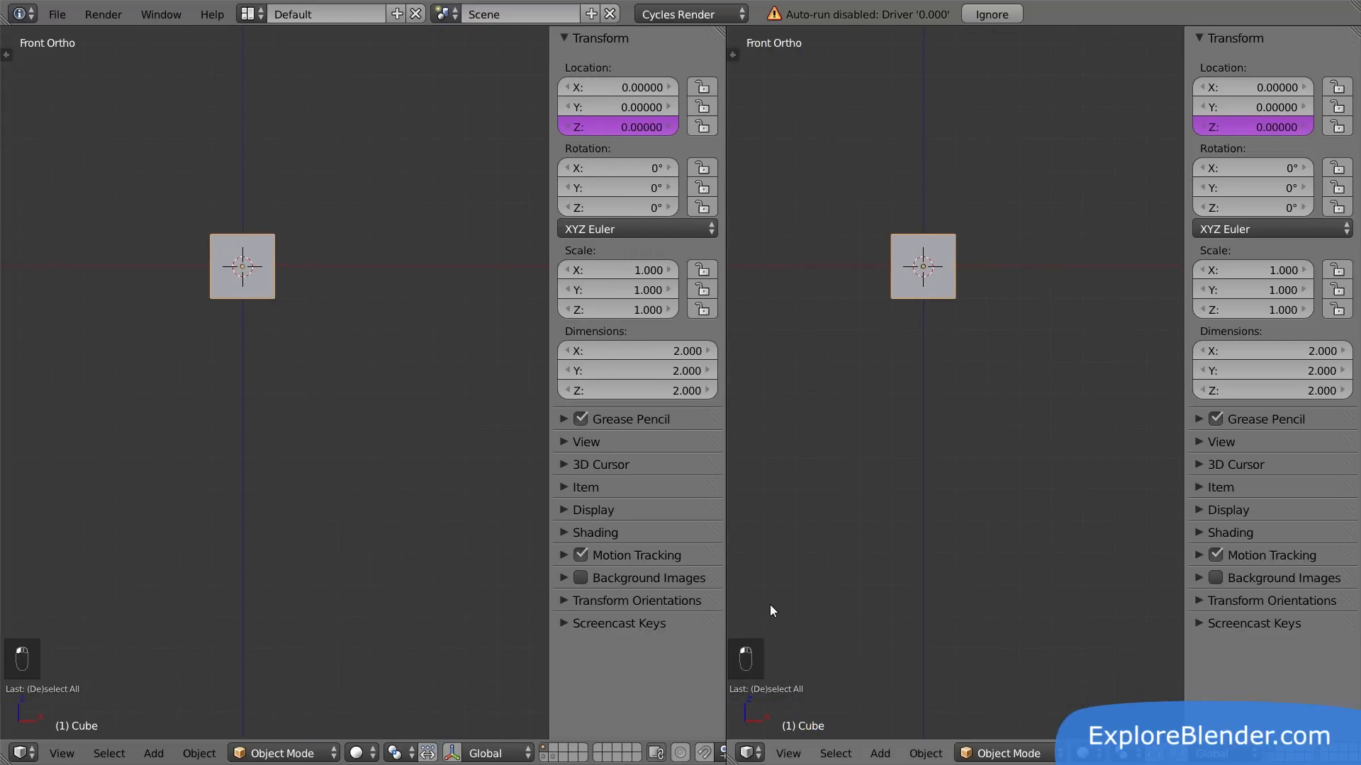
pyautogui.click(750, 753)
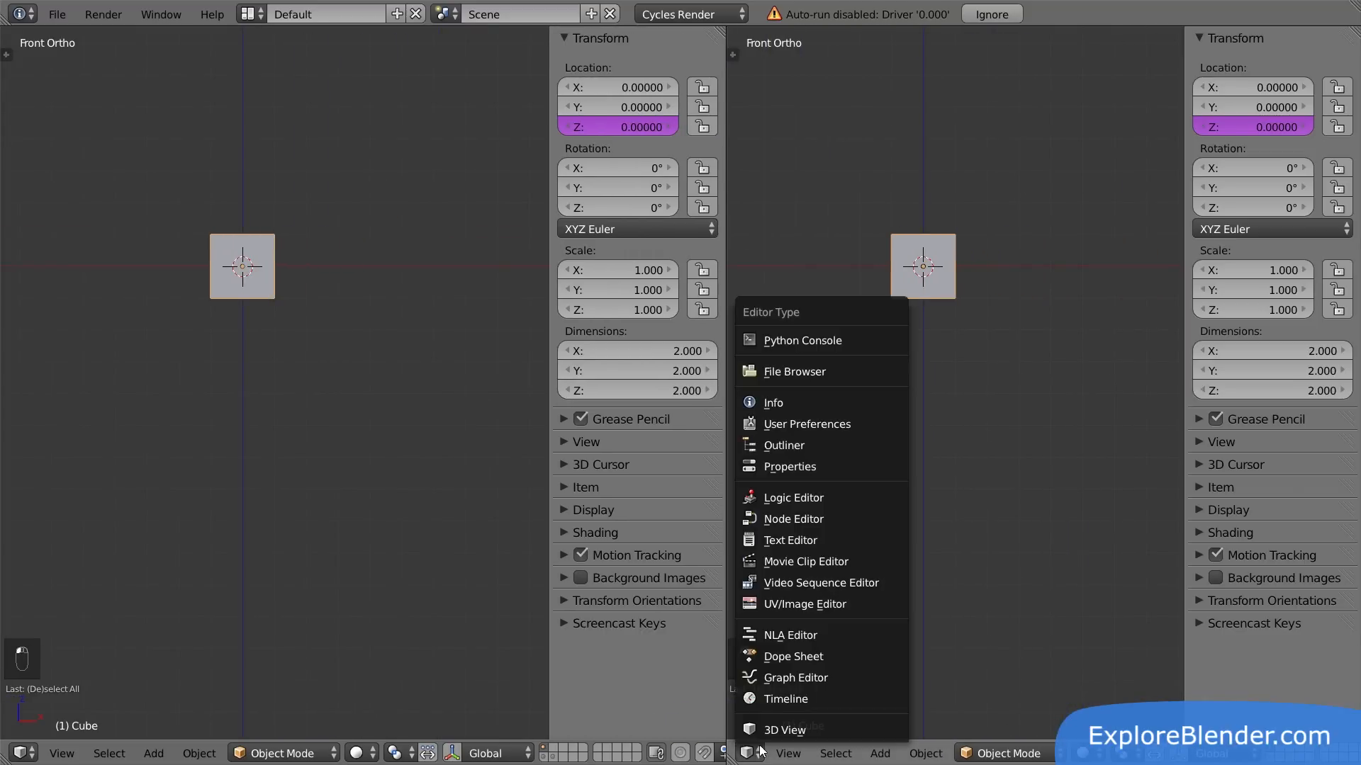
pyautogui.click(784, 682)
pyautogui.click(1039, 753)
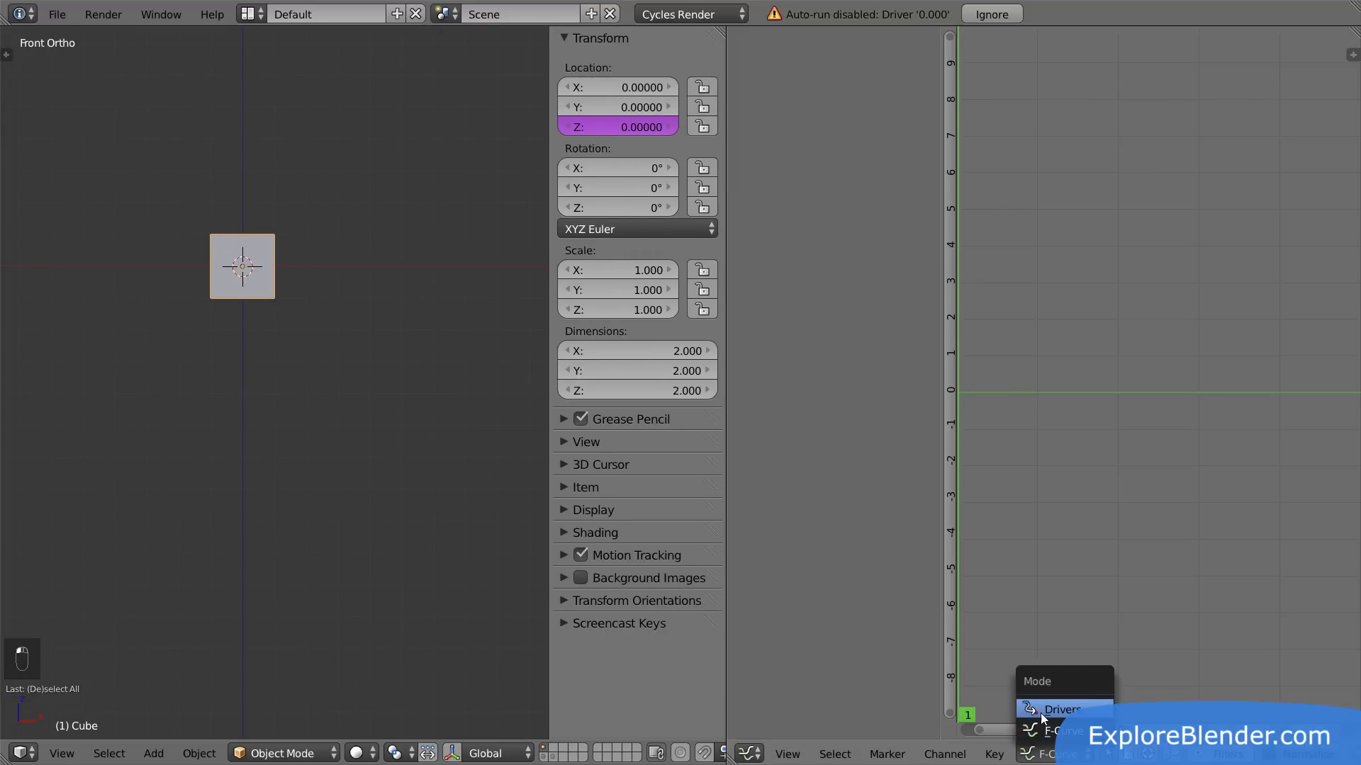
pyautogui.click(1040, 712)
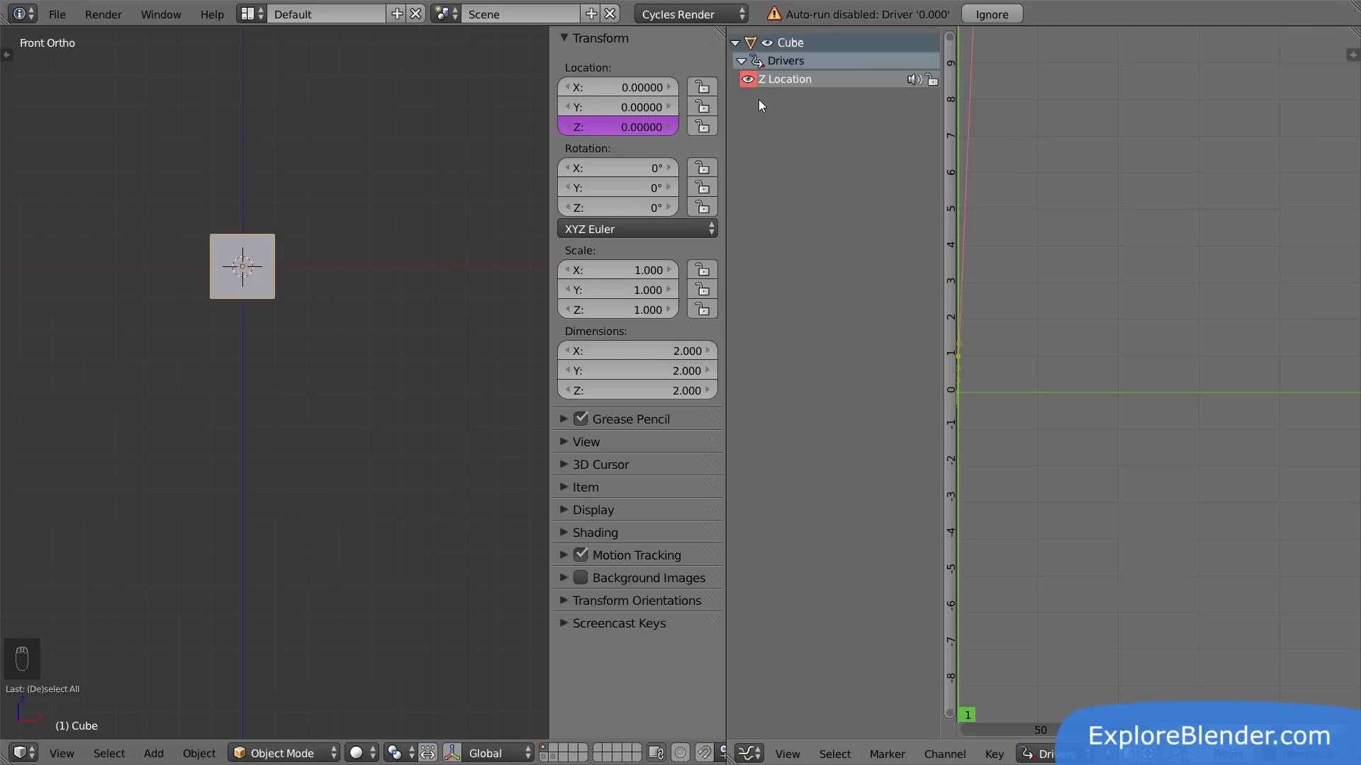
# - Select the cube's Z Location driver and show its properties in a widened sidebar, including the available driver types
pyautogui.click(782, 80)
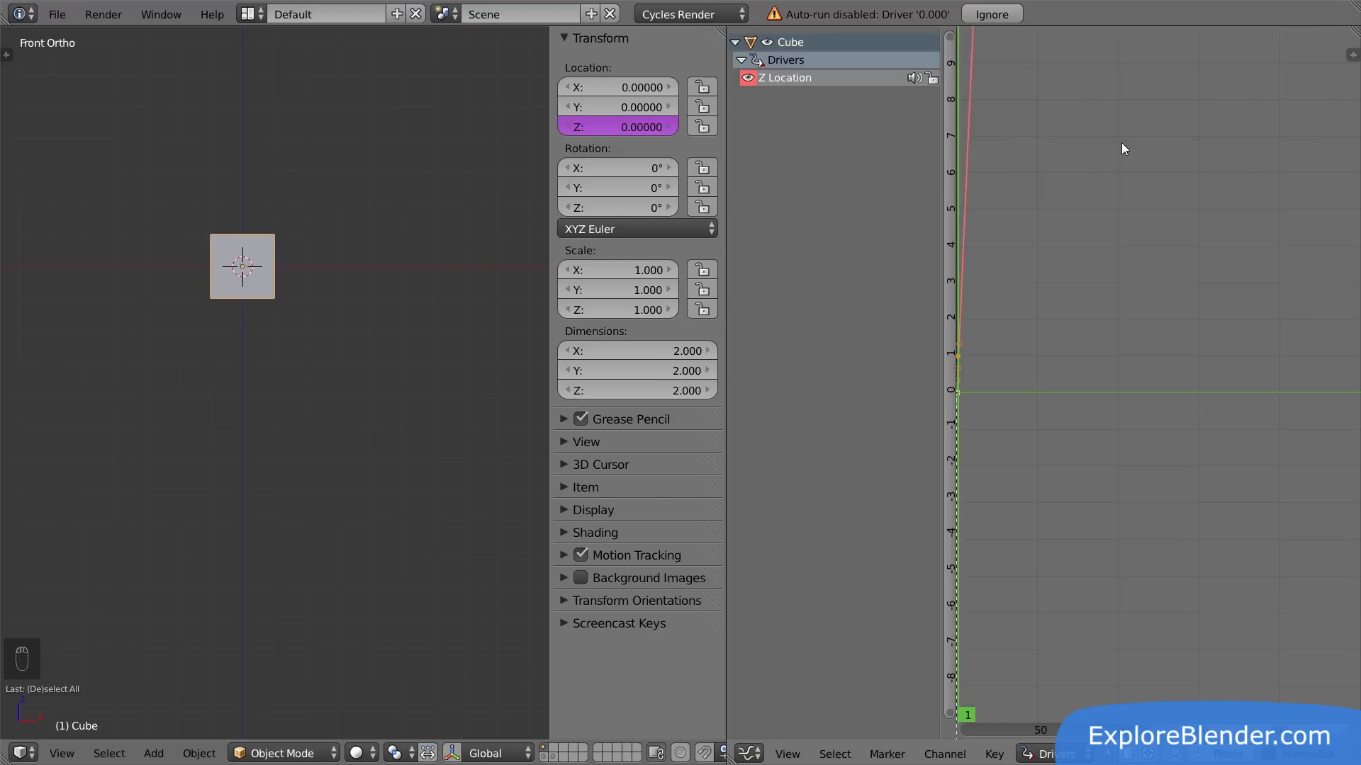
pyautogui.press('n')
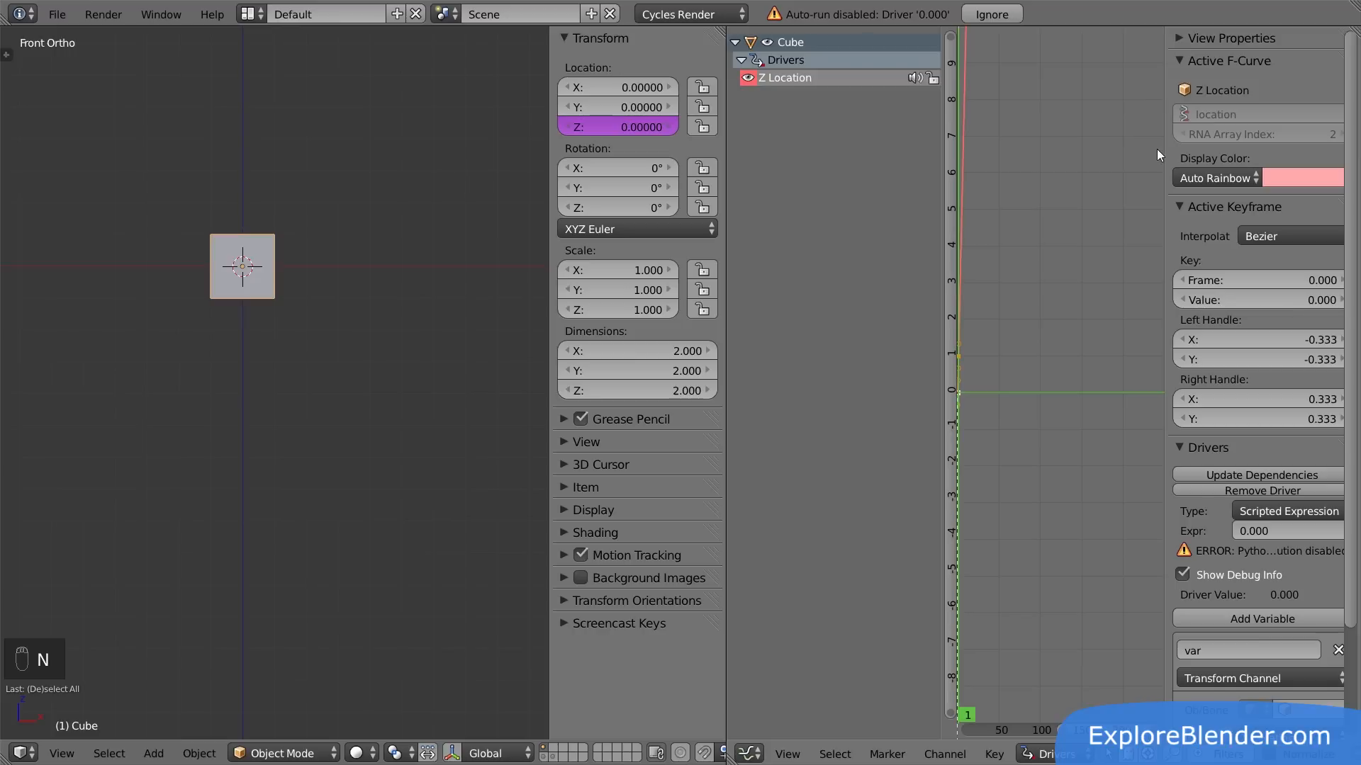
pyautogui.moveTo(1163, 149); pyautogui.dragTo(1091, 150)
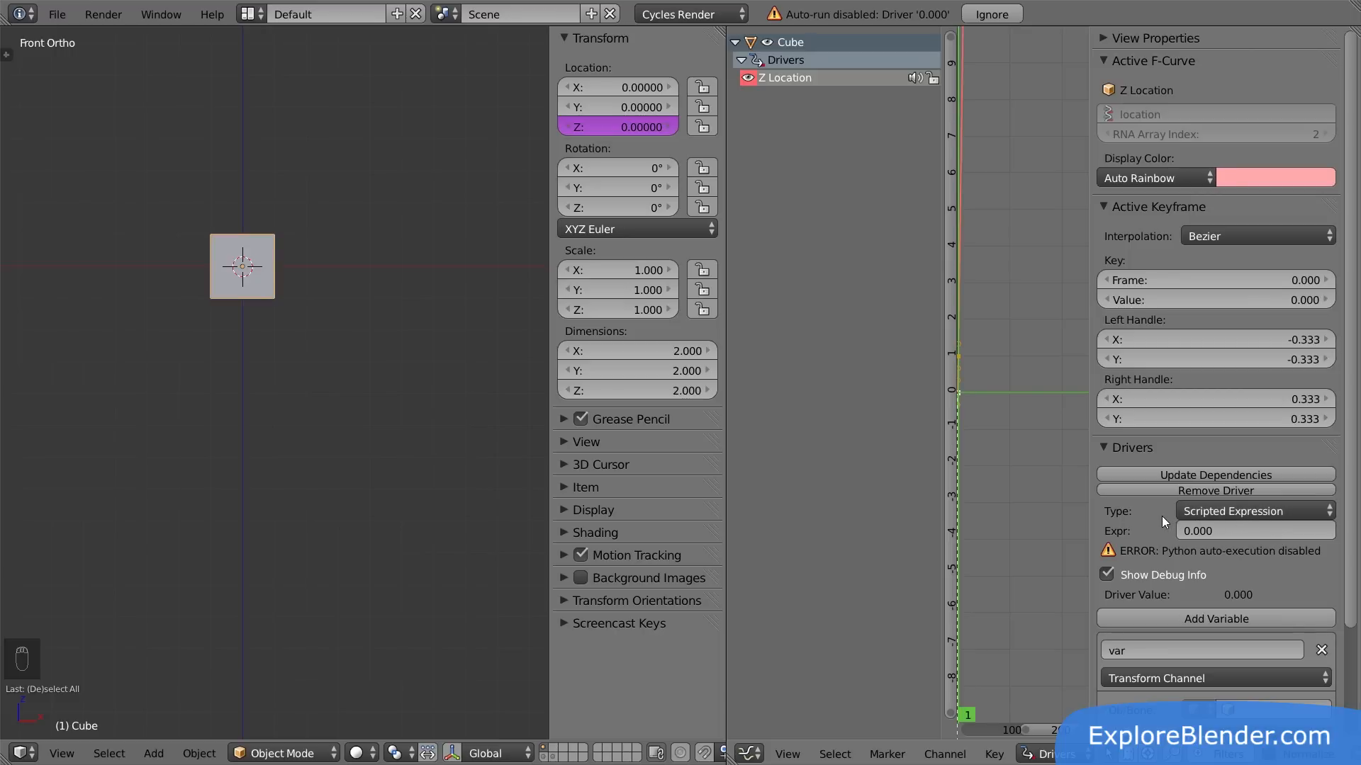
pyautogui.click(1192, 511)
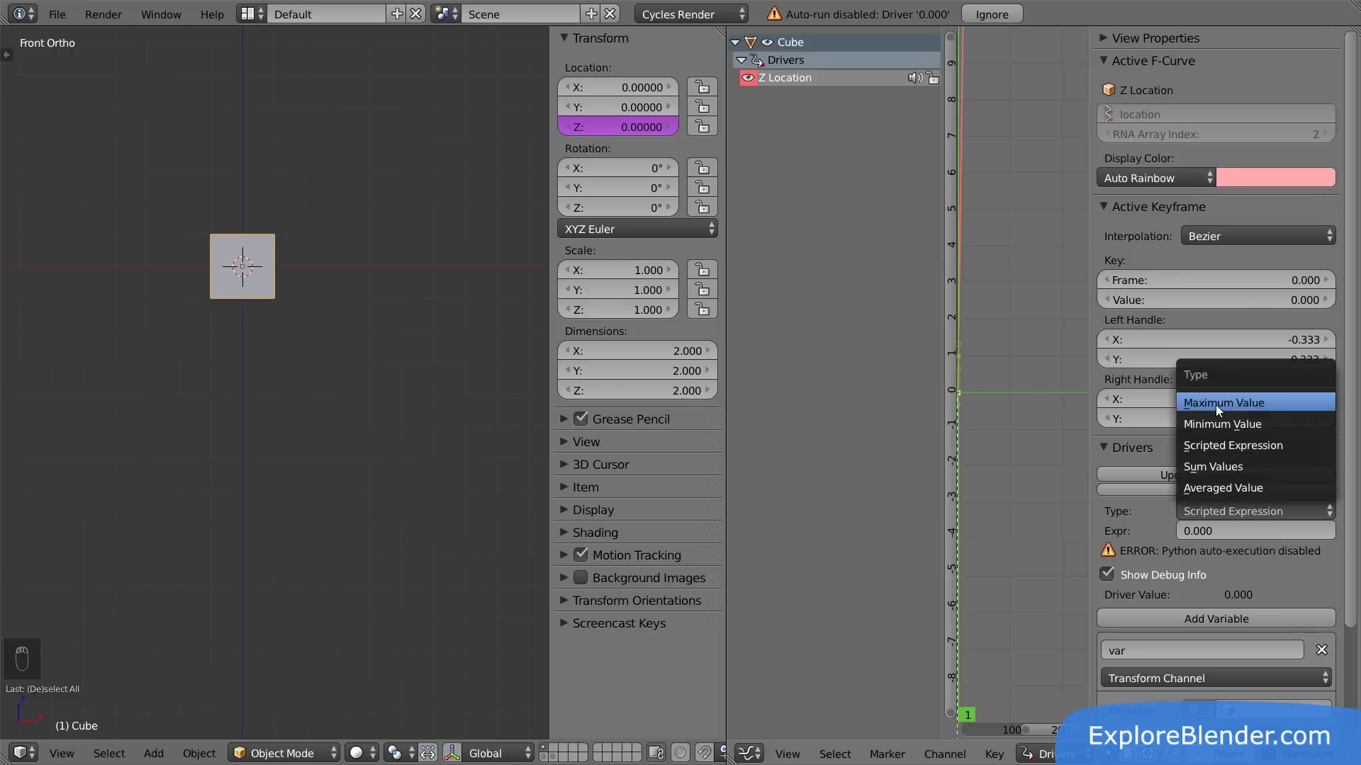
pyautogui.click(1163, 511)
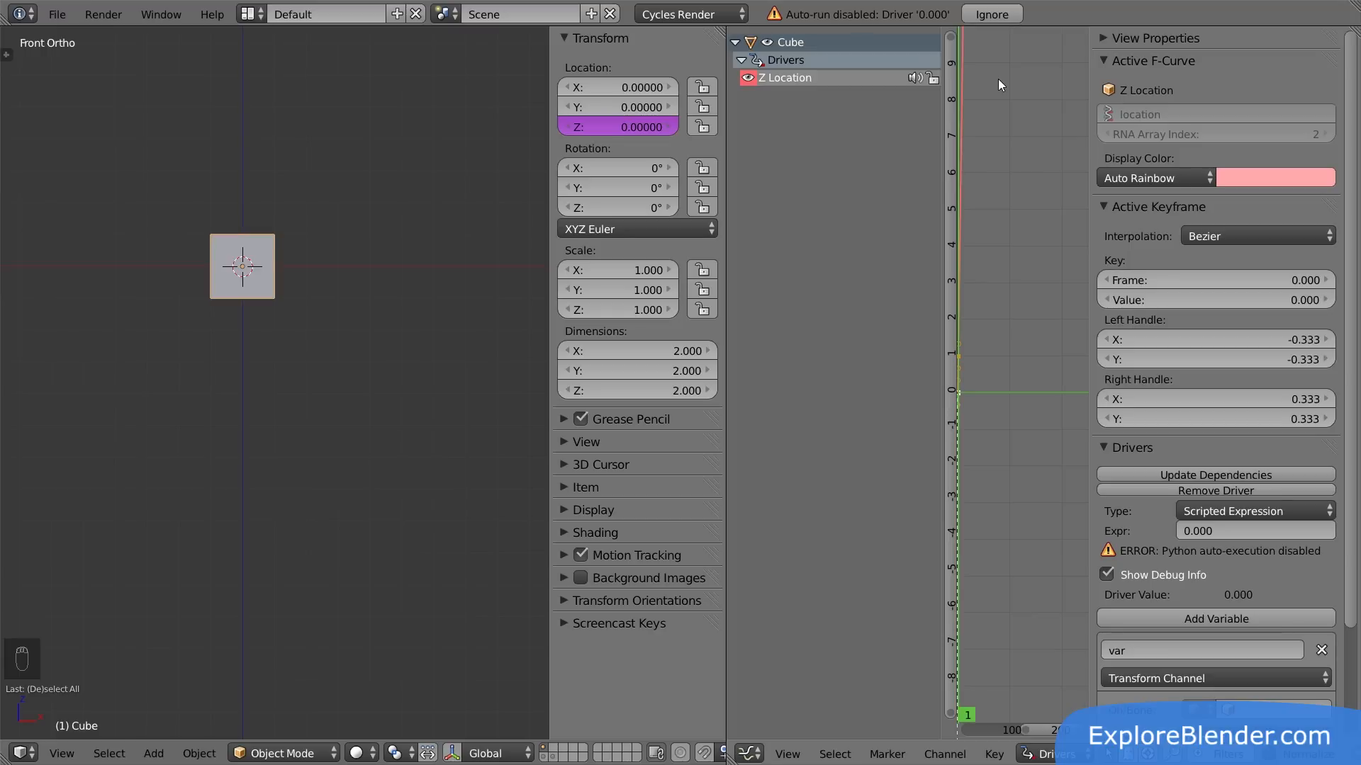
# - Save the file as untitled.blend and reload it as trusted so that Python driver expressions can run
pyautogui.hotkey('ctrl', 's')
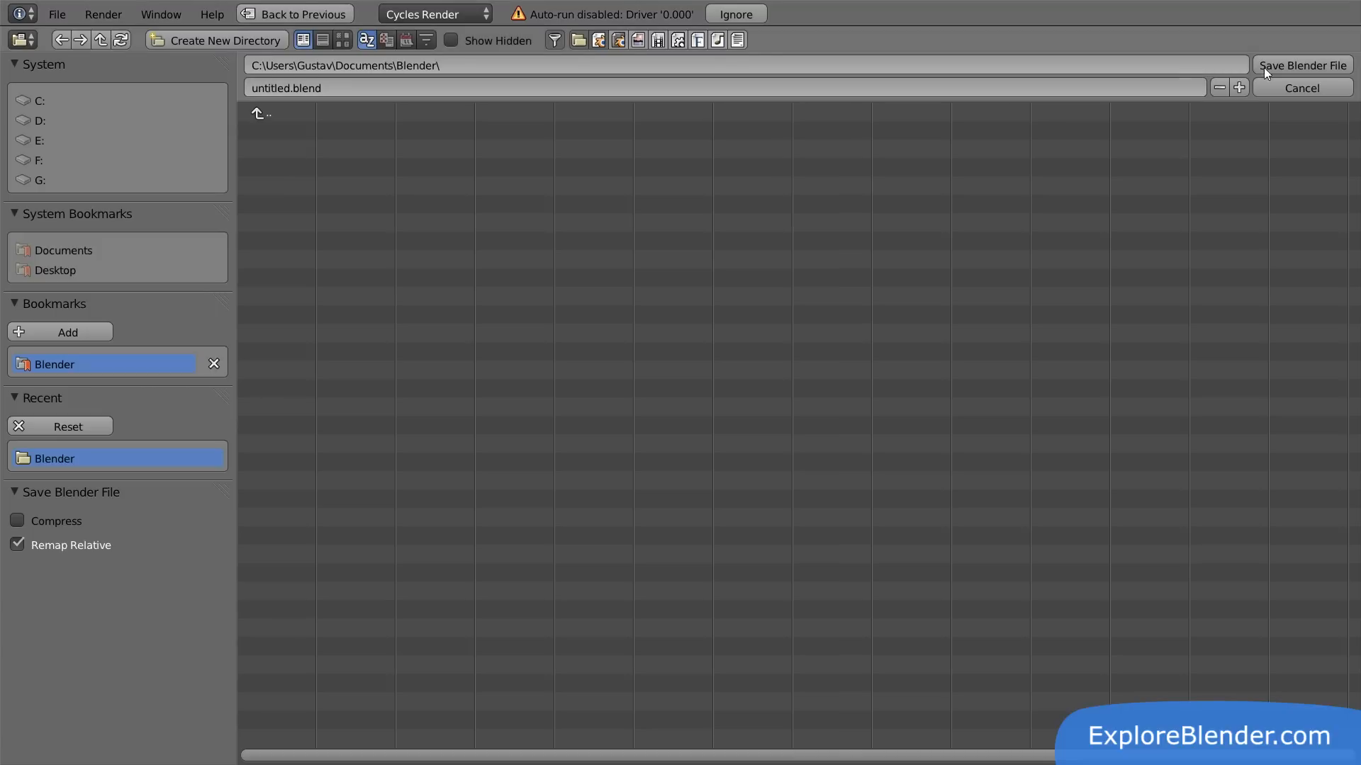
pyautogui.click(1287, 66)
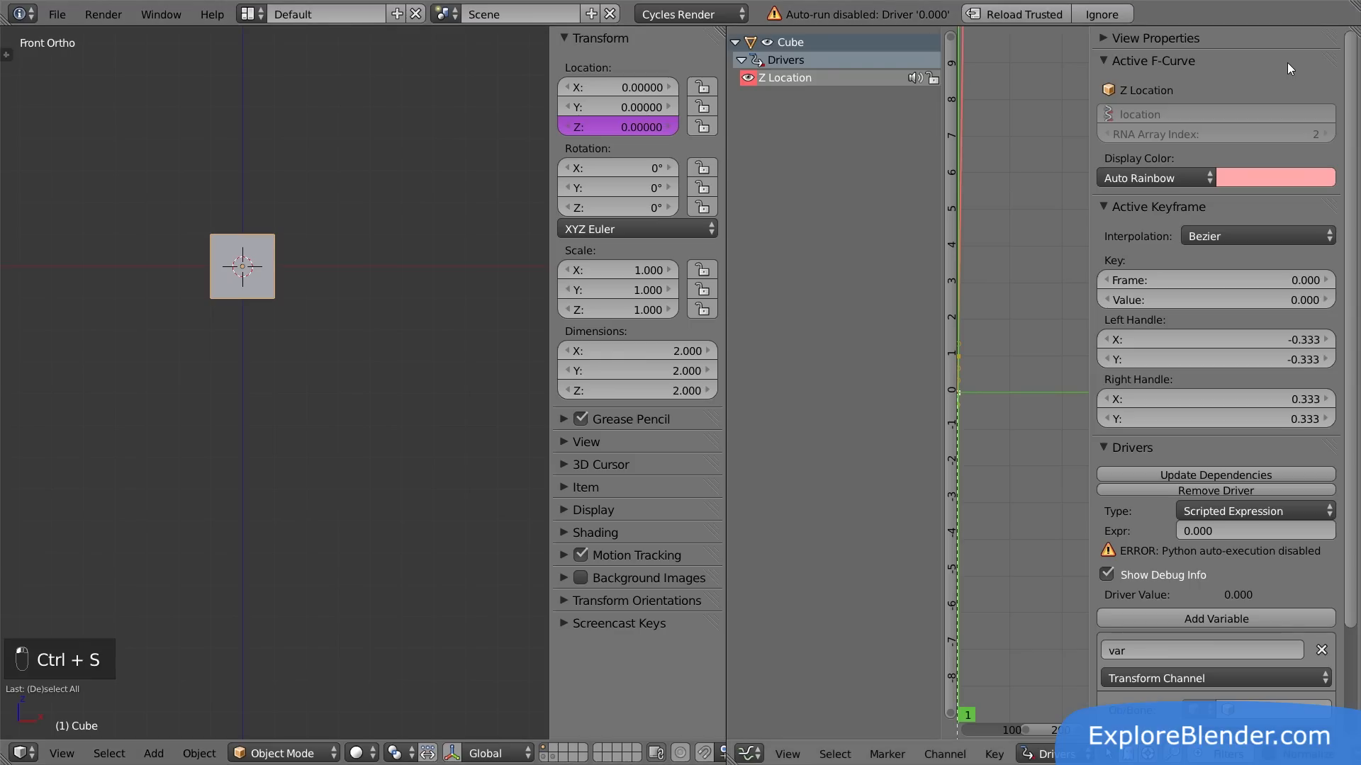
pyautogui.click(1026, 16)
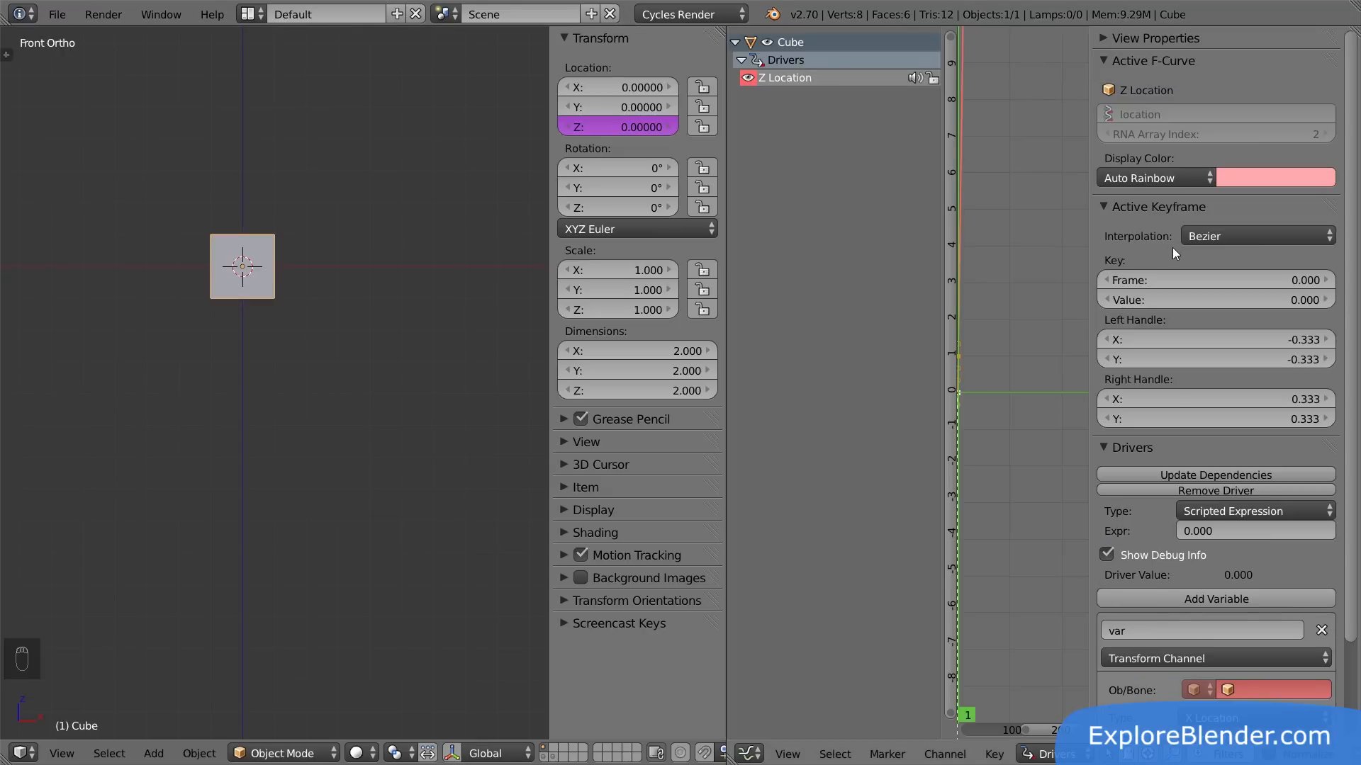
# - Set the Z Location driver's scripted expression to 5
pyautogui.scroll(-4, 1172, 248)
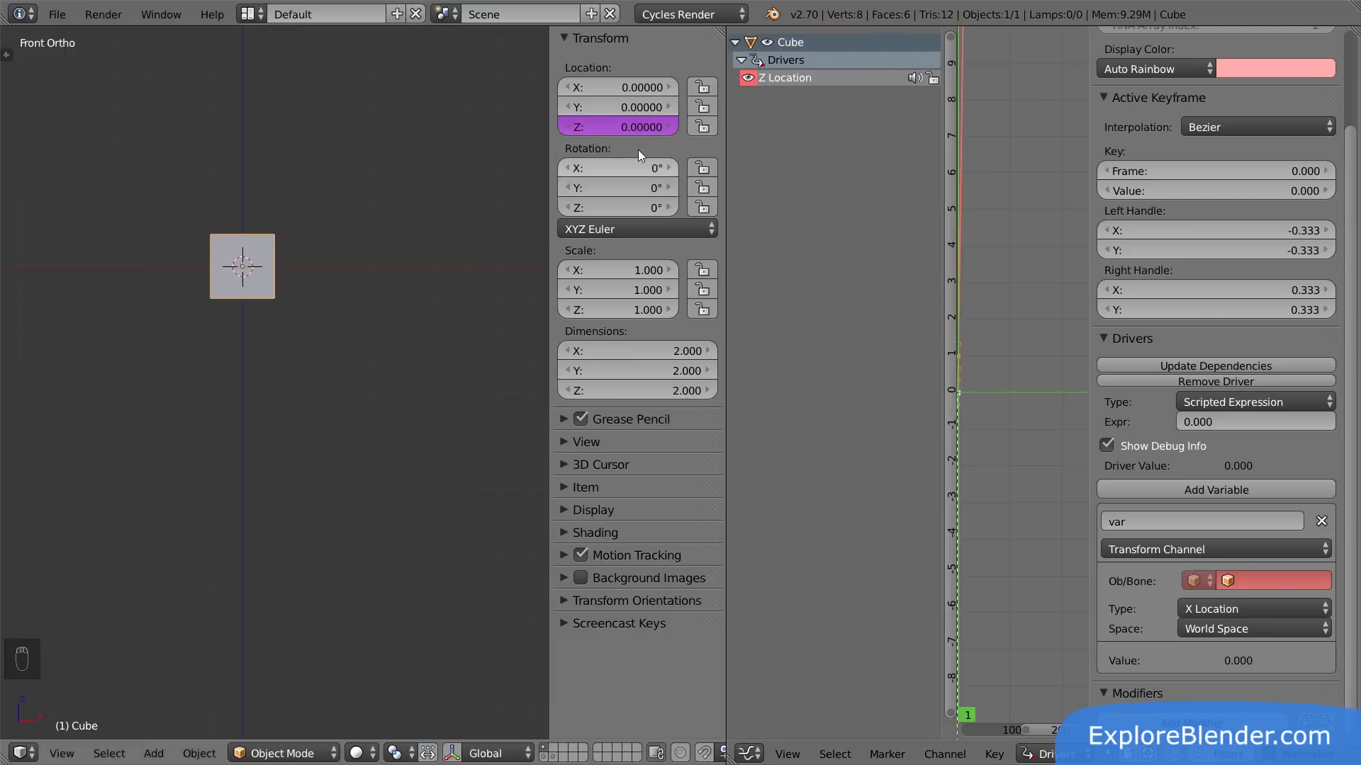
pyautogui.moveTo(626, 133)
pyautogui.mouseDown()
pyautogui.moveTo(691, 133)
pyautogui.moveTo(627, 132)
pyautogui.mouseUp()
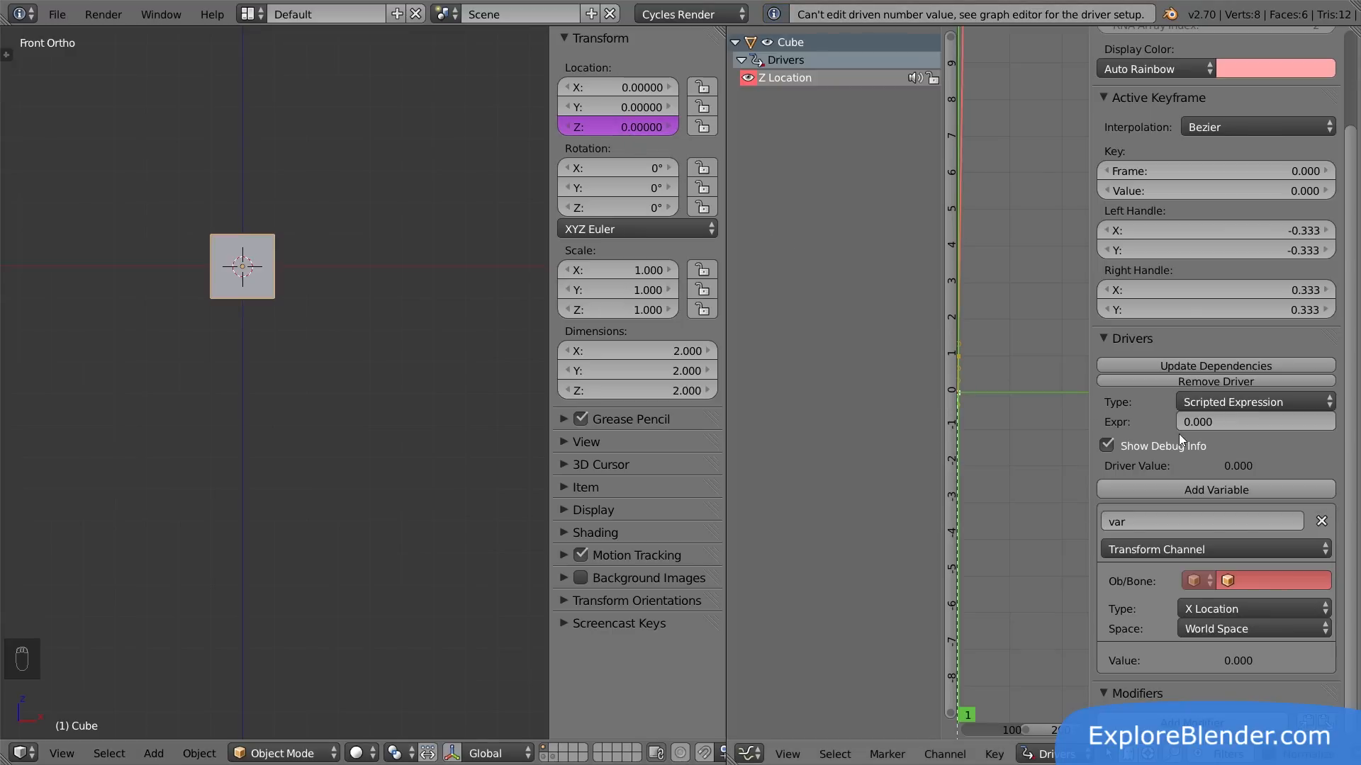
pyautogui.click(1203, 423)
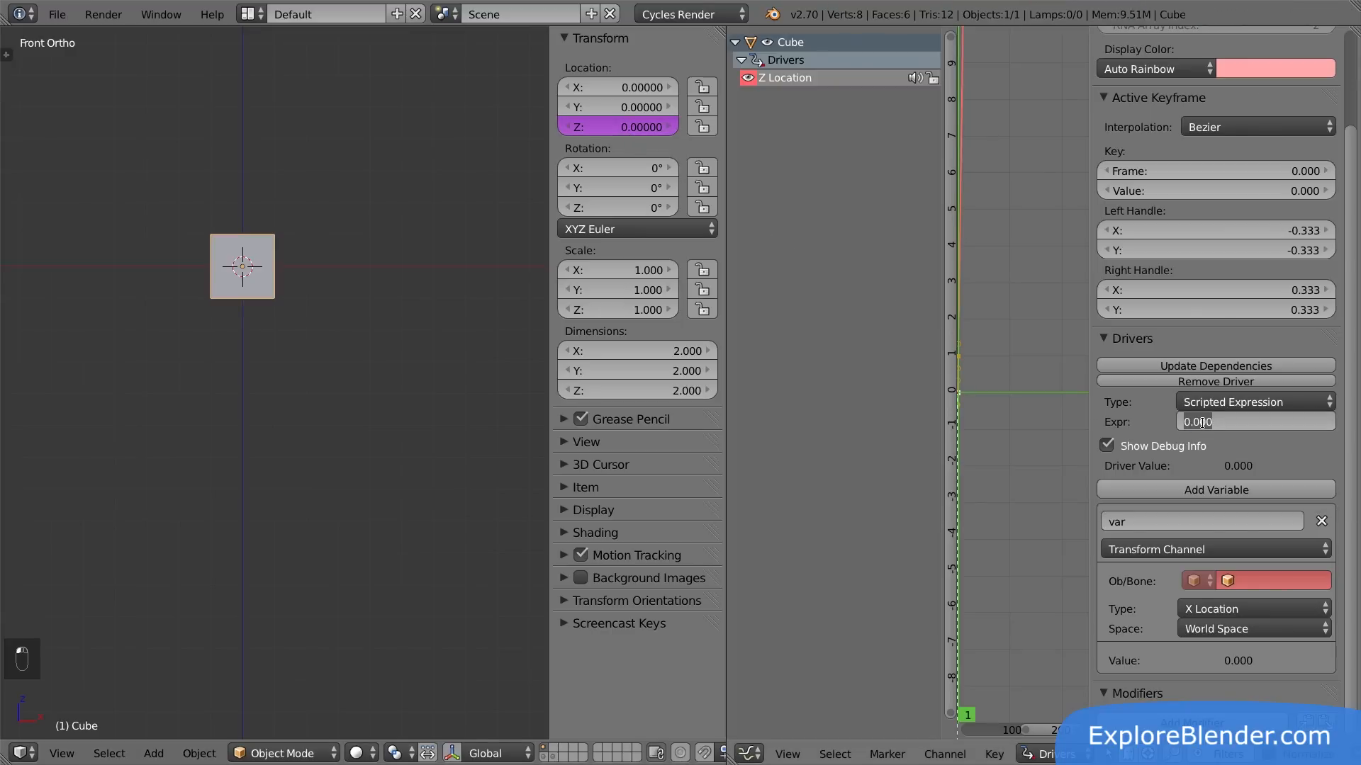
pyautogui.write('5')
pyautogui.press('Return')
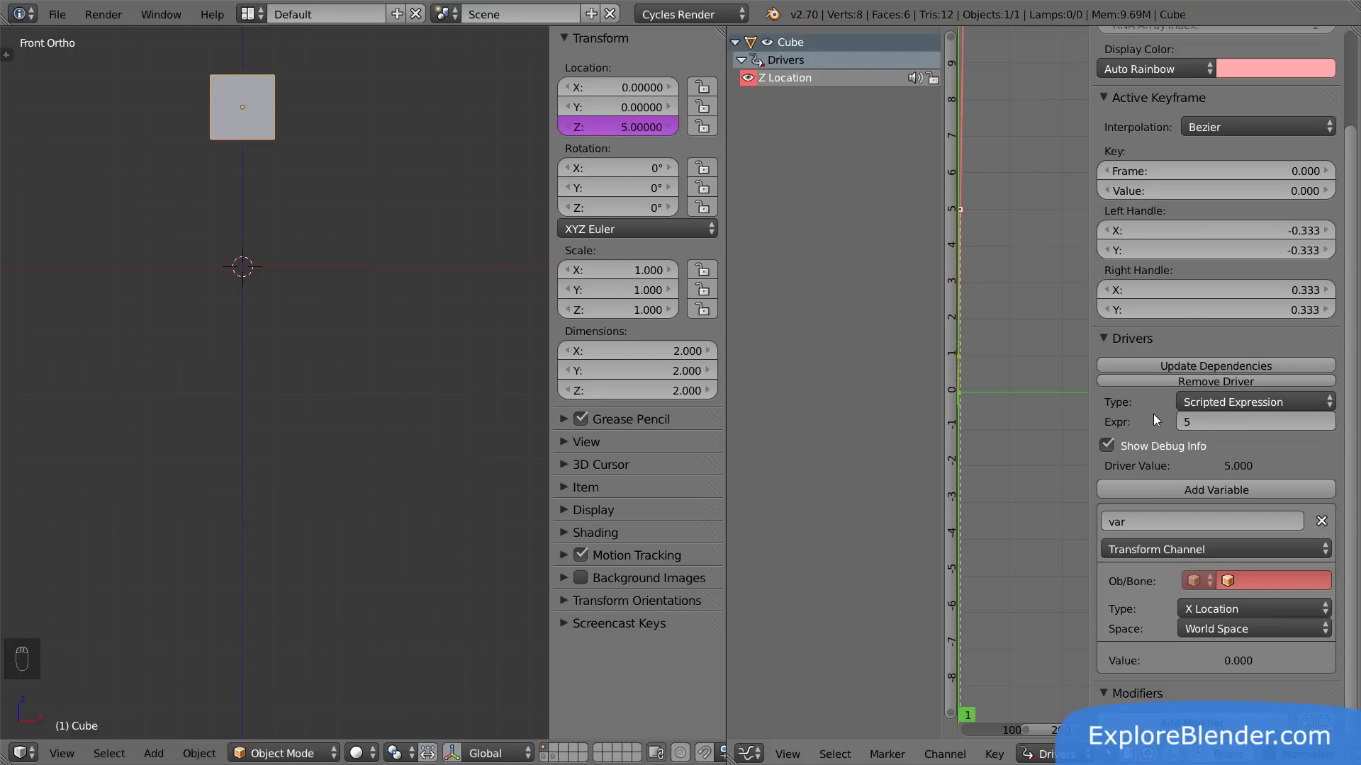
# - Change the Z Location driver's expression to 1+2, and extend it to 1+2*3
pyautogui.click(1196, 421)
pyautogui.write('1+2')
pyautogui.press('Return')
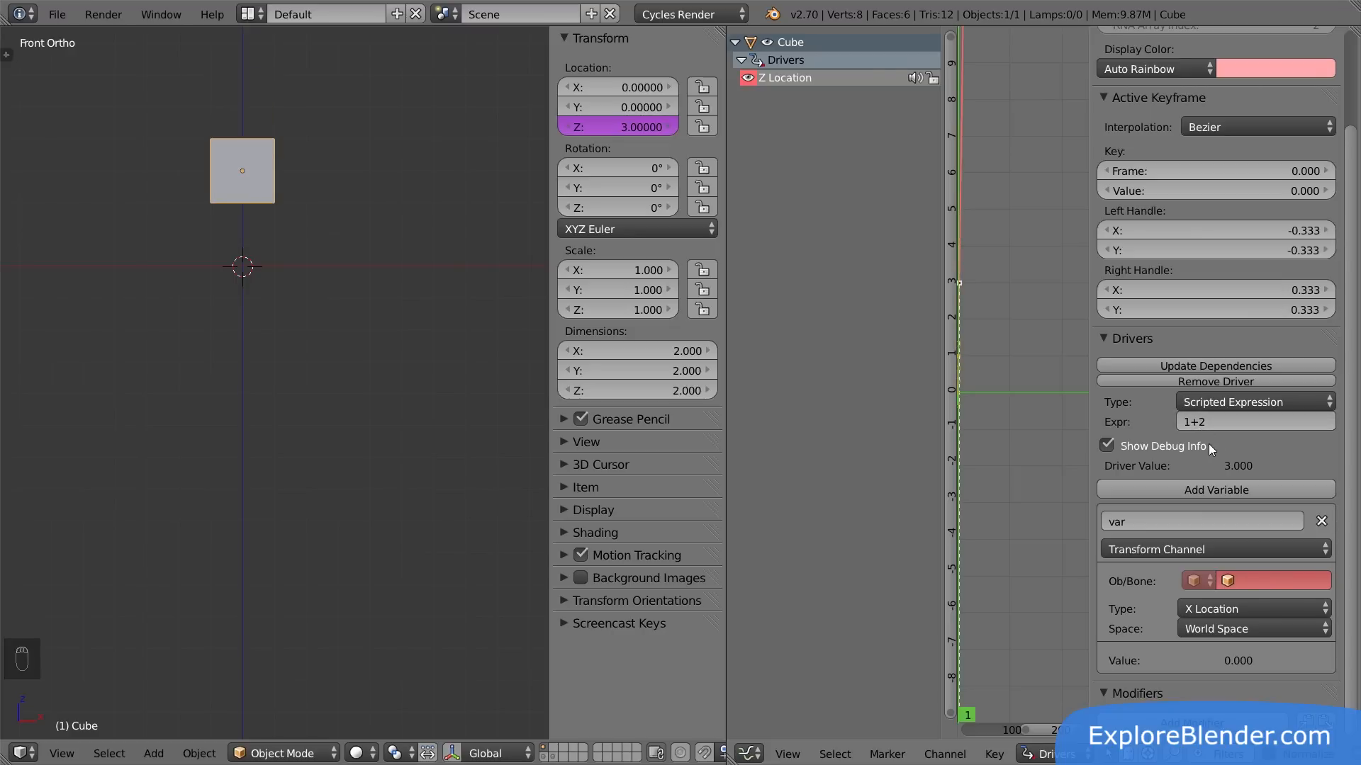
pyautogui.click(1219, 423)
pyautogui.press('End')
pyautogui.write('*3')
pyautogui.press('Return')
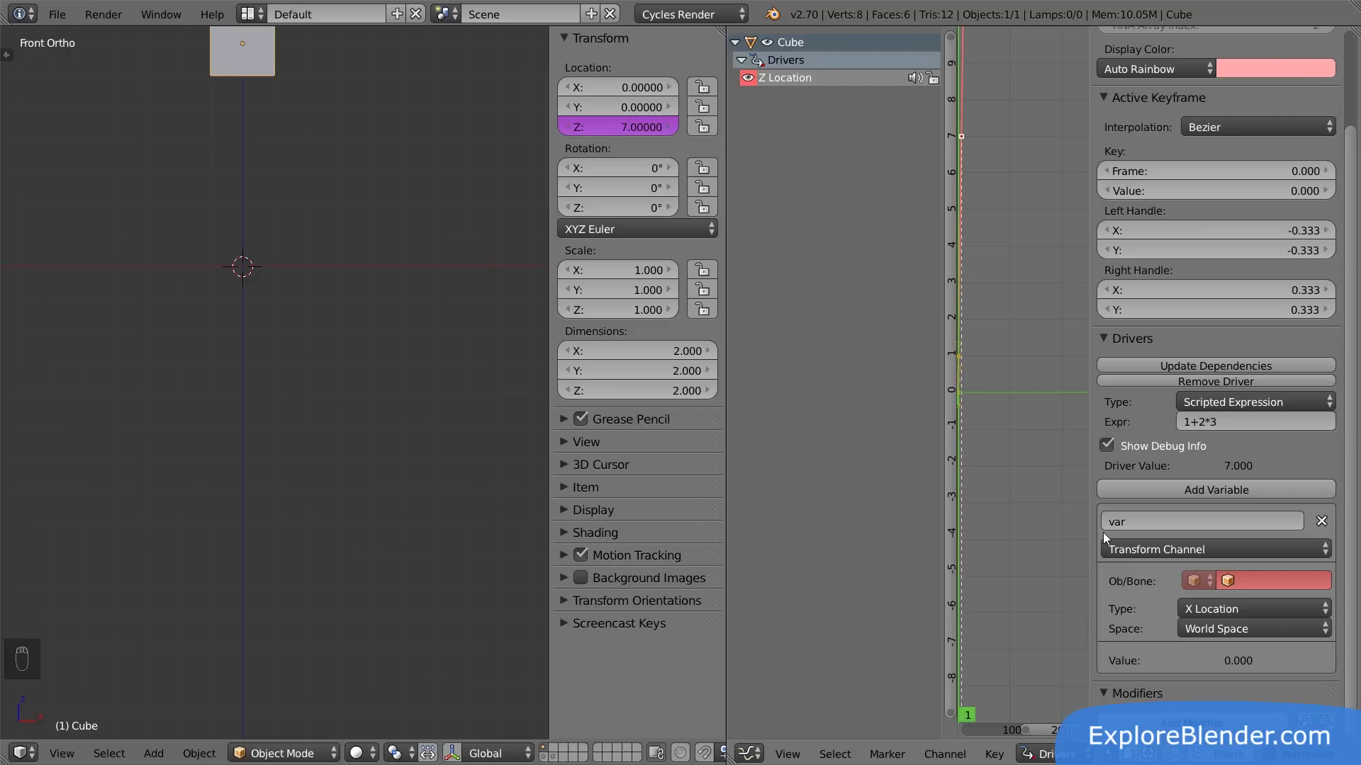
# - Show the sphere's layer as well, and point the driver variable var at the Sphere's Z Location
pyautogui.keyDown('shift'); pyautogui.click(543, 758); pyautogui.keyUp('shift')
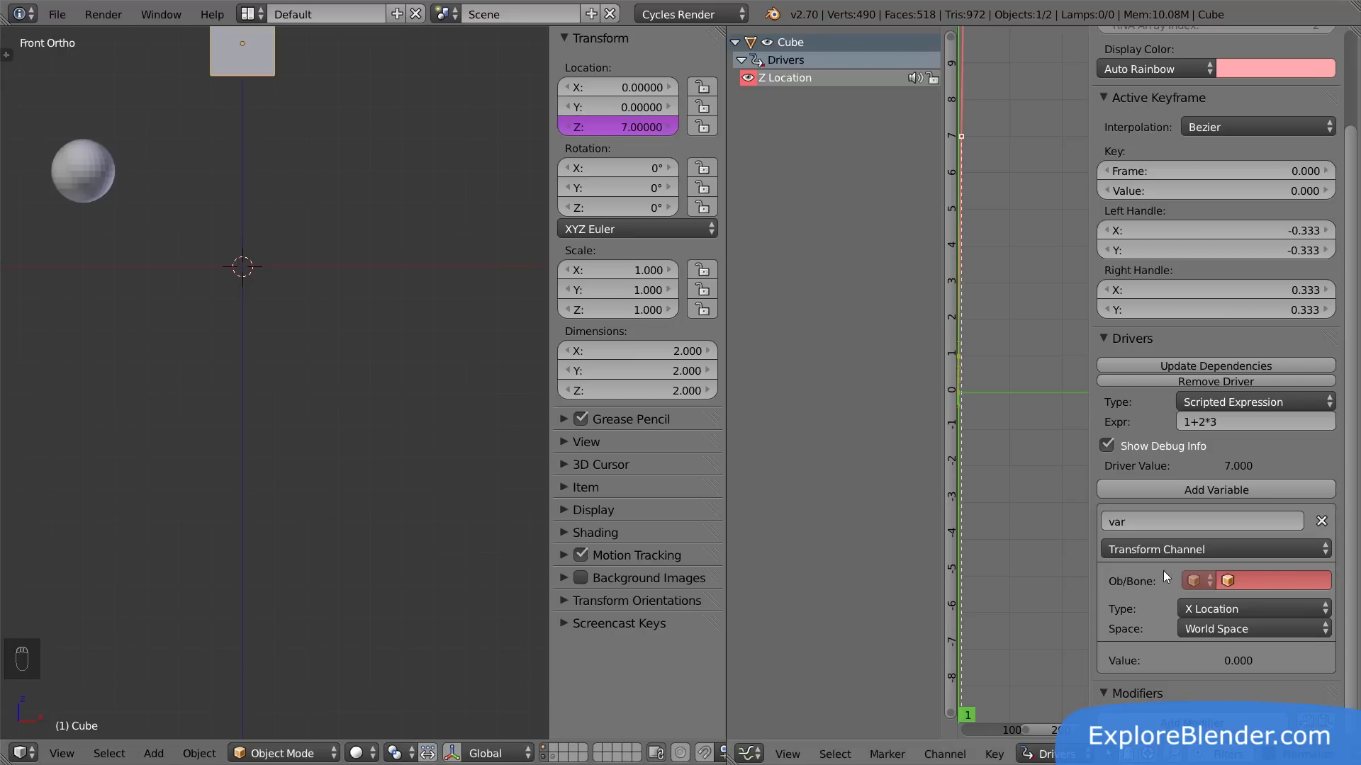
pyautogui.click(1243, 579)
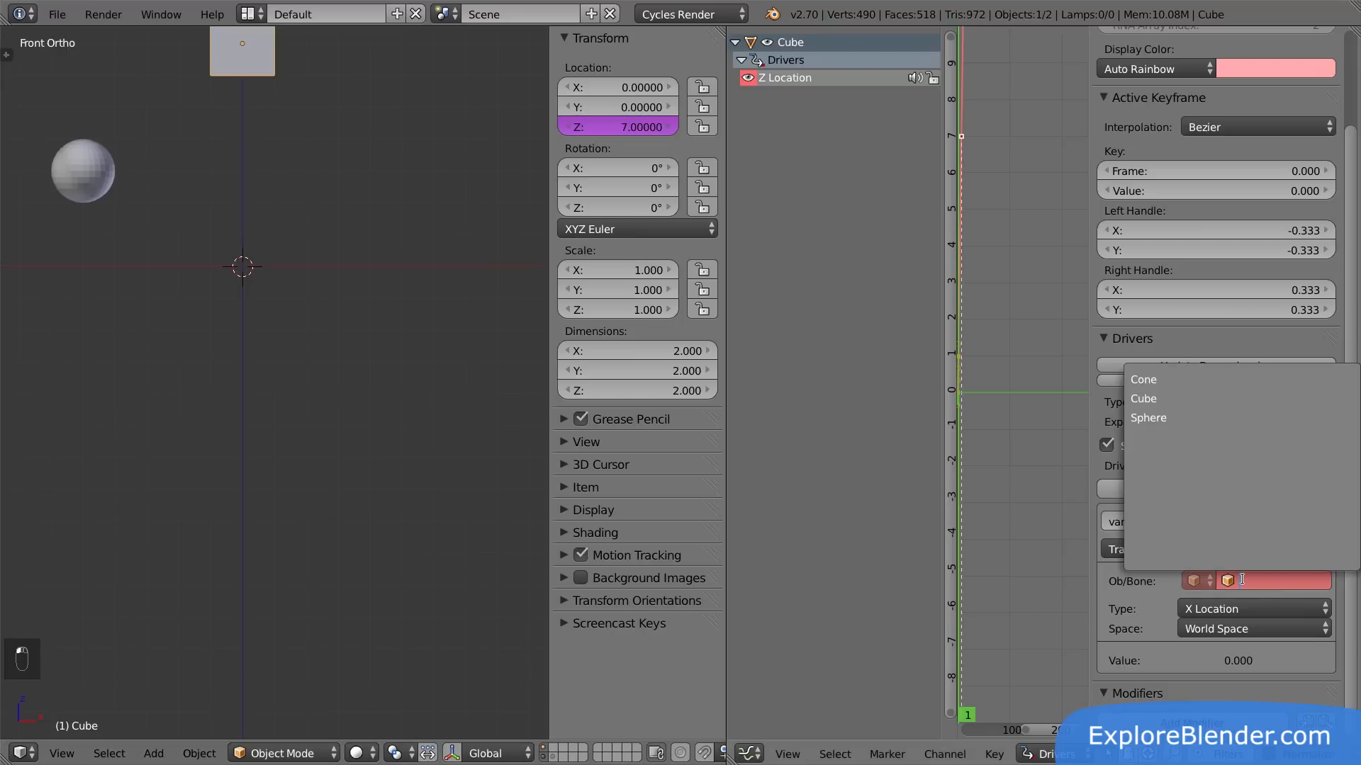
pyautogui.click(1197, 421)
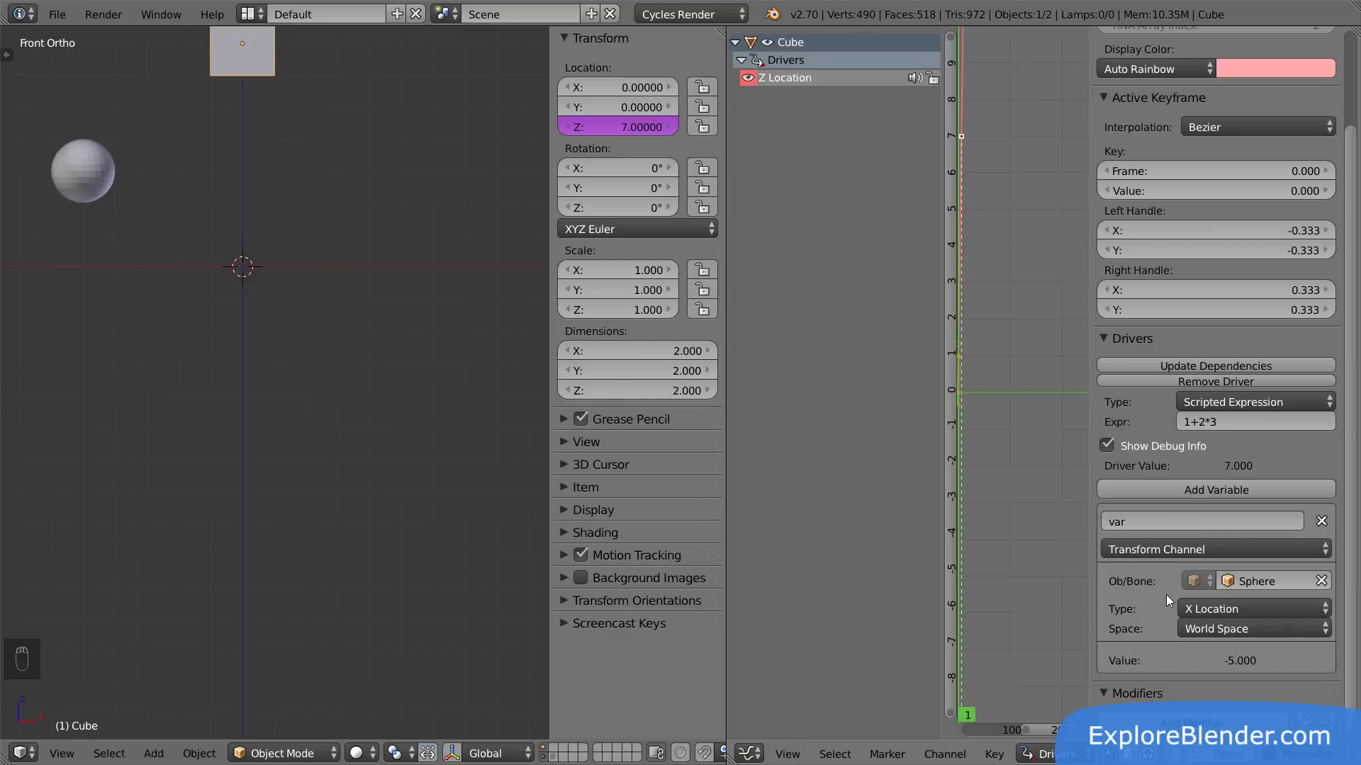
pyautogui.click(1193, 609)
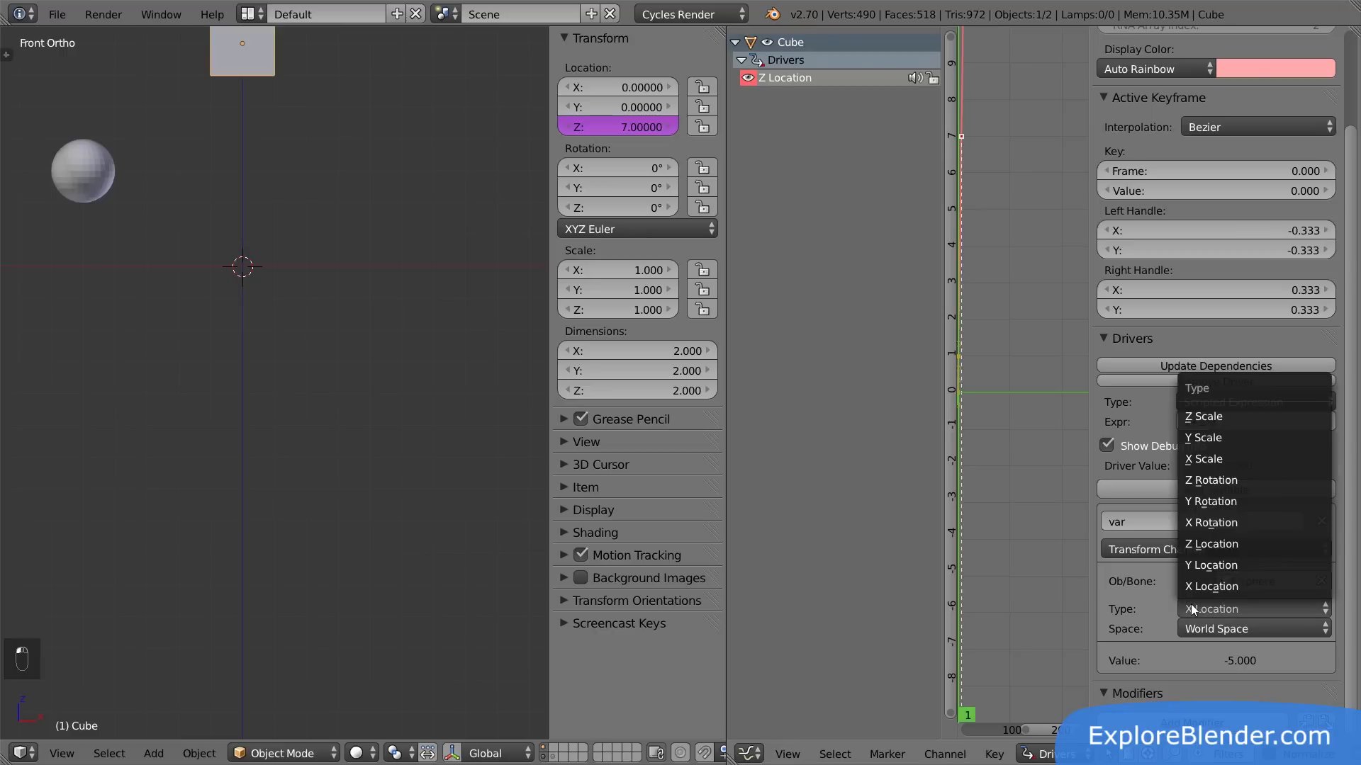
pyautogui.click(1200, 545)
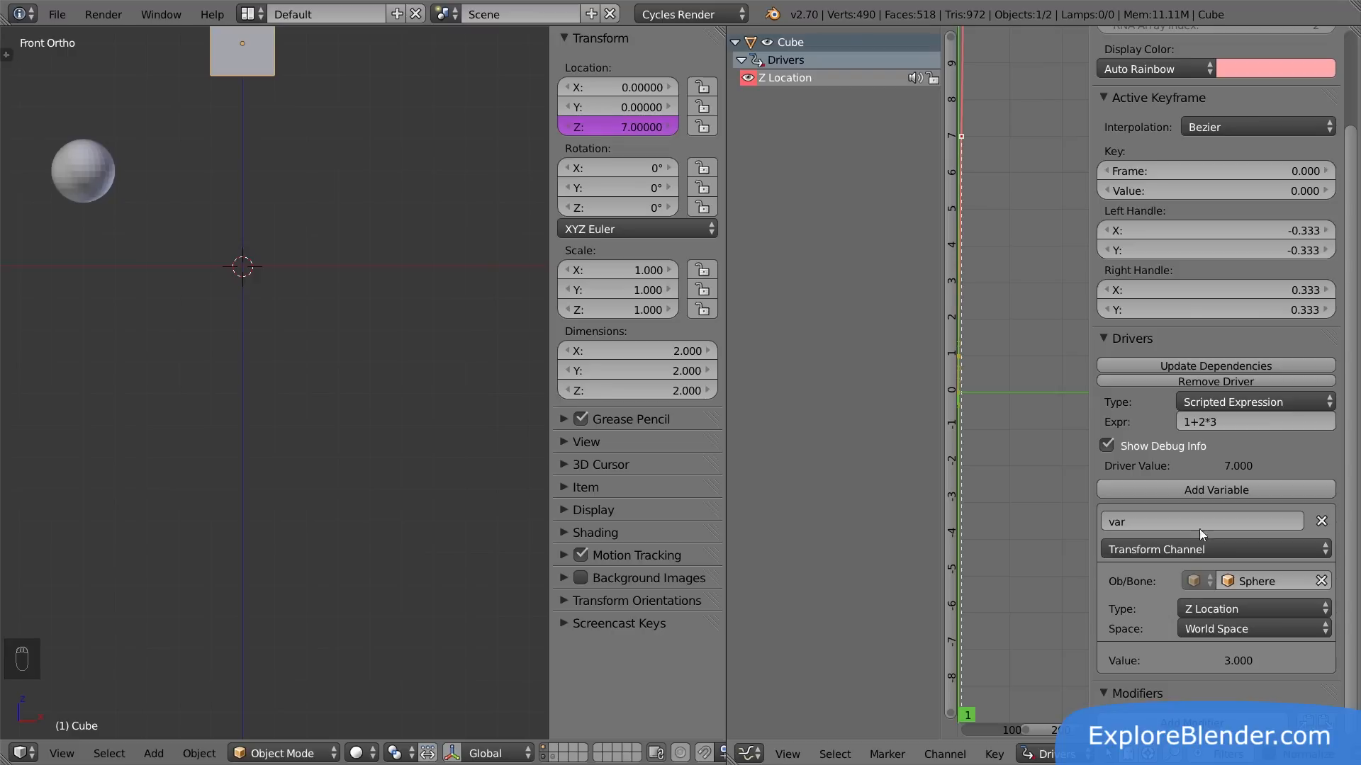
# - Set the driver's expression to var so the cube's Z location follows the variable
pyautogui.click(1221, 424)
pyautogui.write('var')
pyautogui.press('Return')
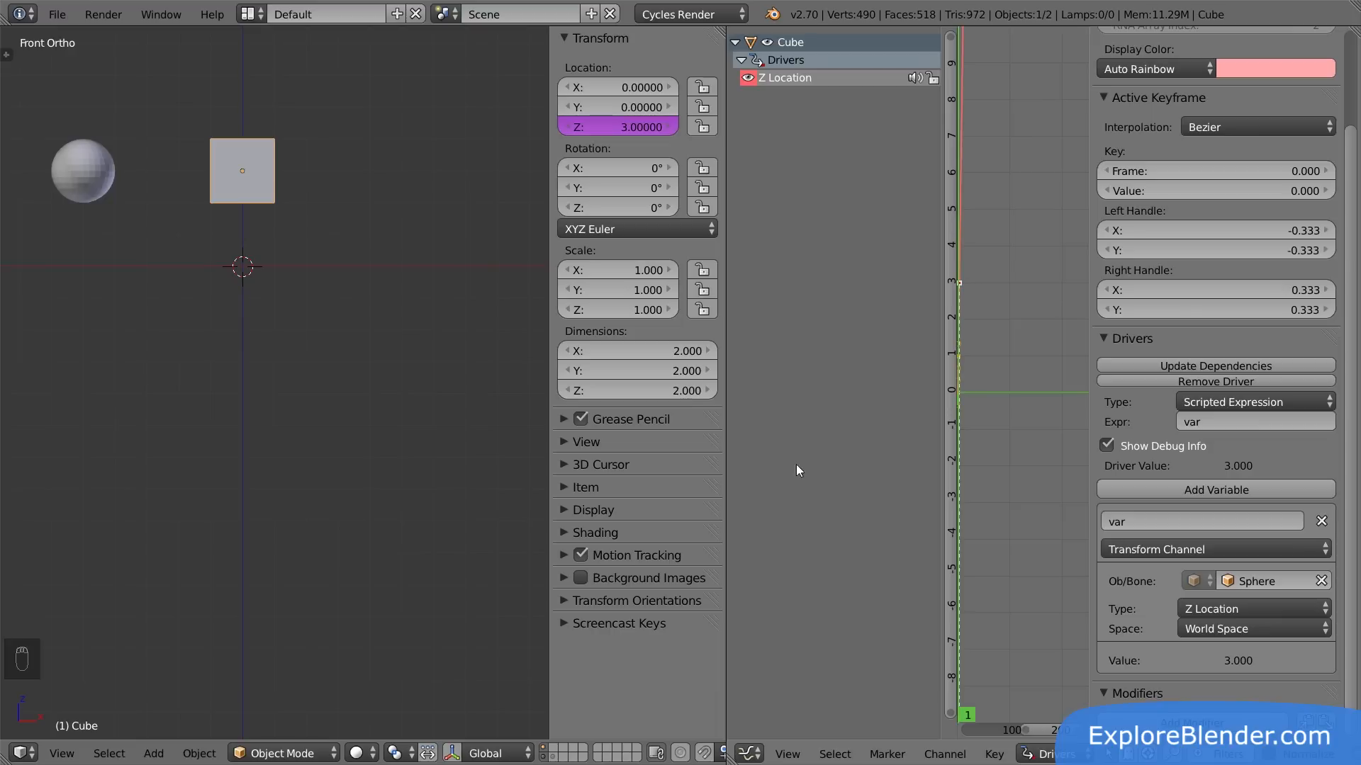
# - Move the sphere up freely to test how the cube follows its height, and cancel the move
pyautogui.rightClick(101, 184)
pyautogui.press('g')
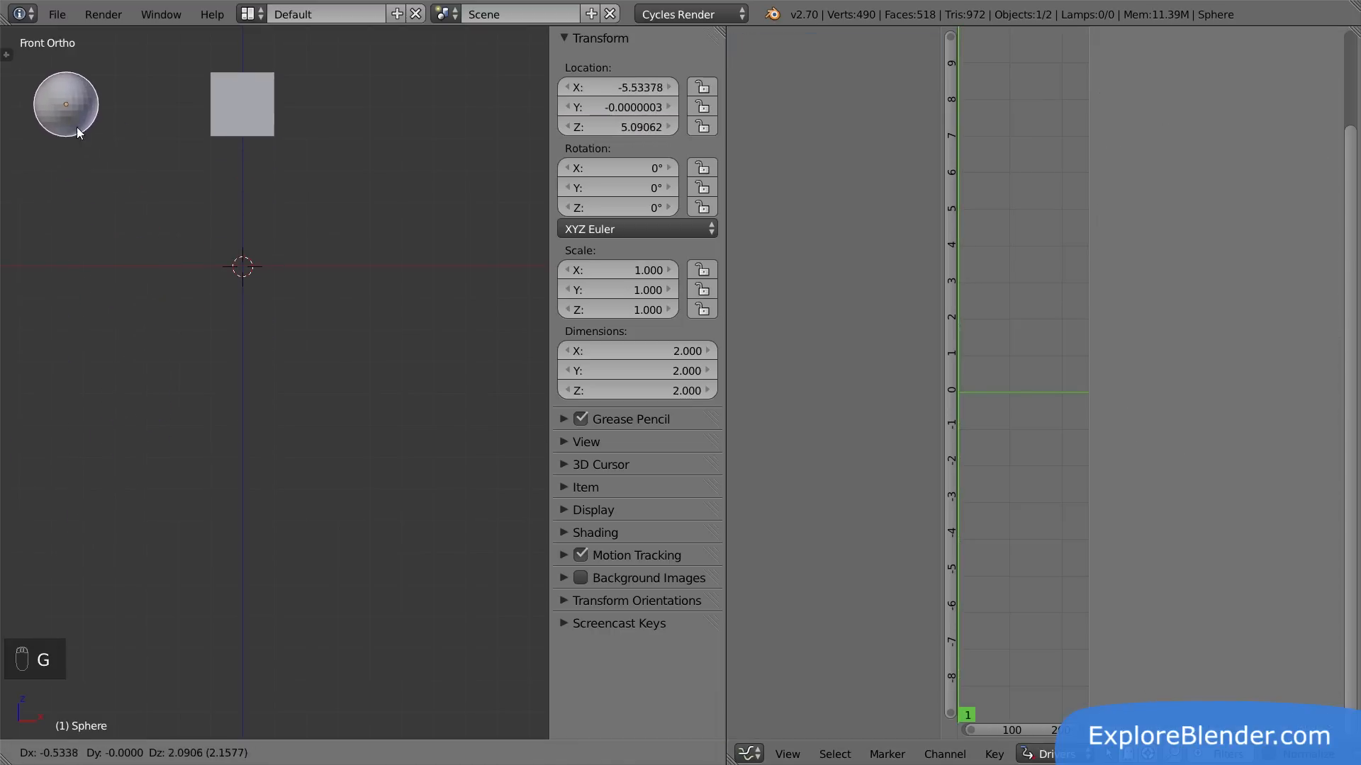
pyautogui.rightClick(138, 116)
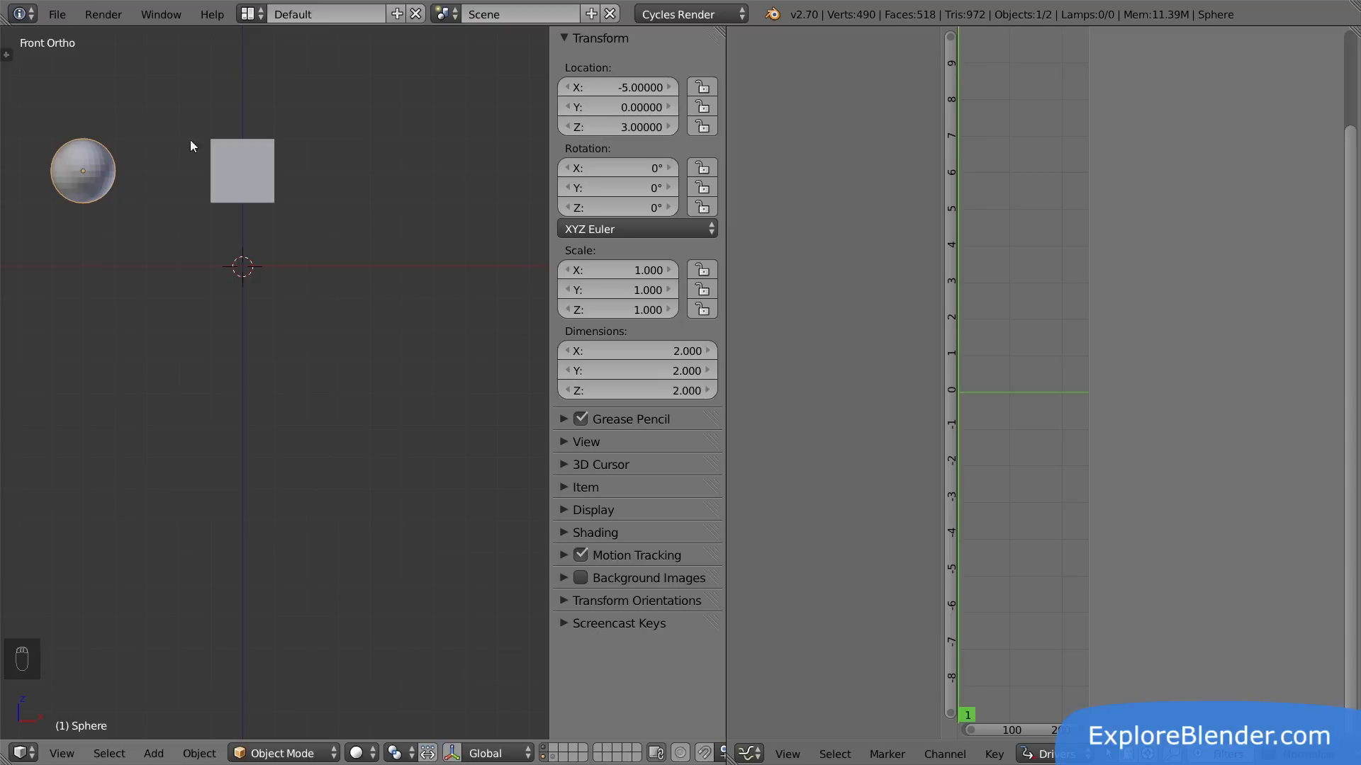
# - Select the cube and make its driver variable var read the Sphere's X Location
pyautogui.rightClick(212, 145)
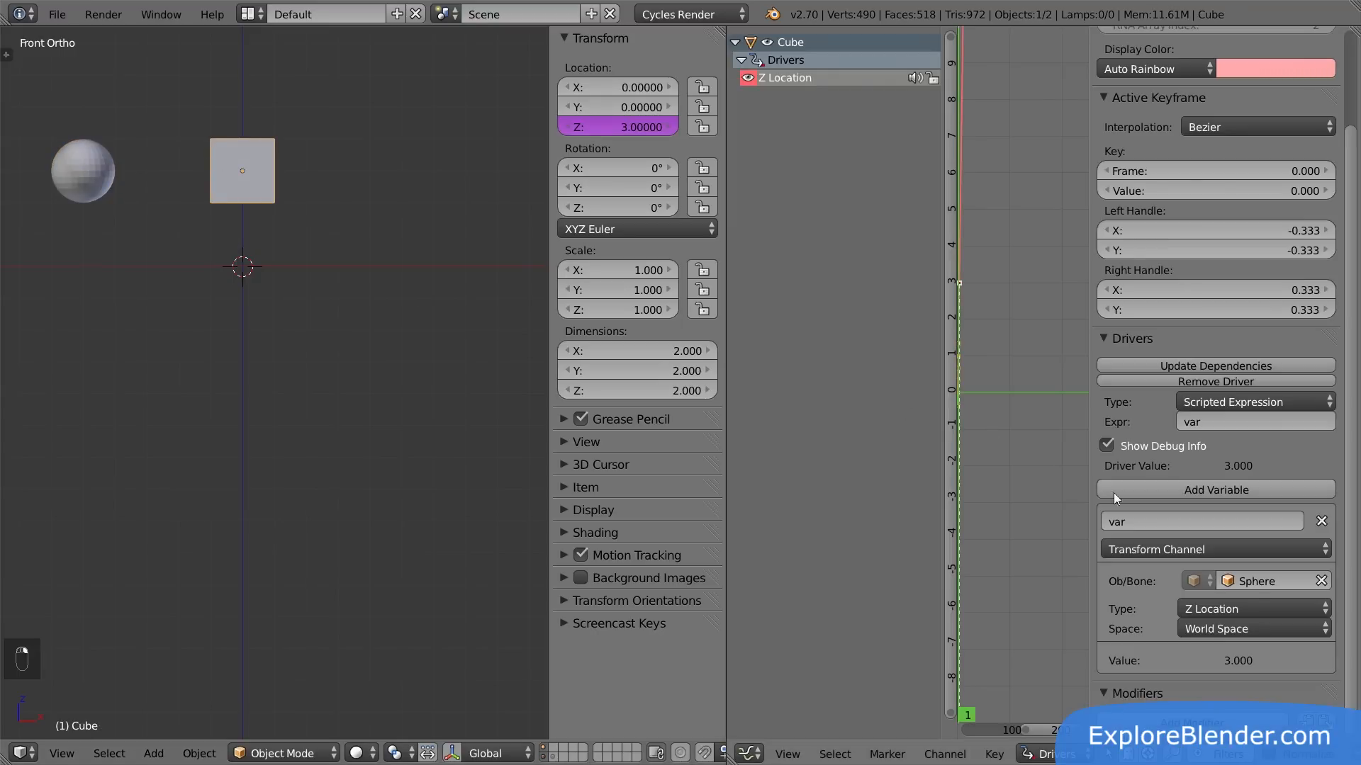
pyautogui.click(1272, 611)
pyautogui.click(1262, 590)
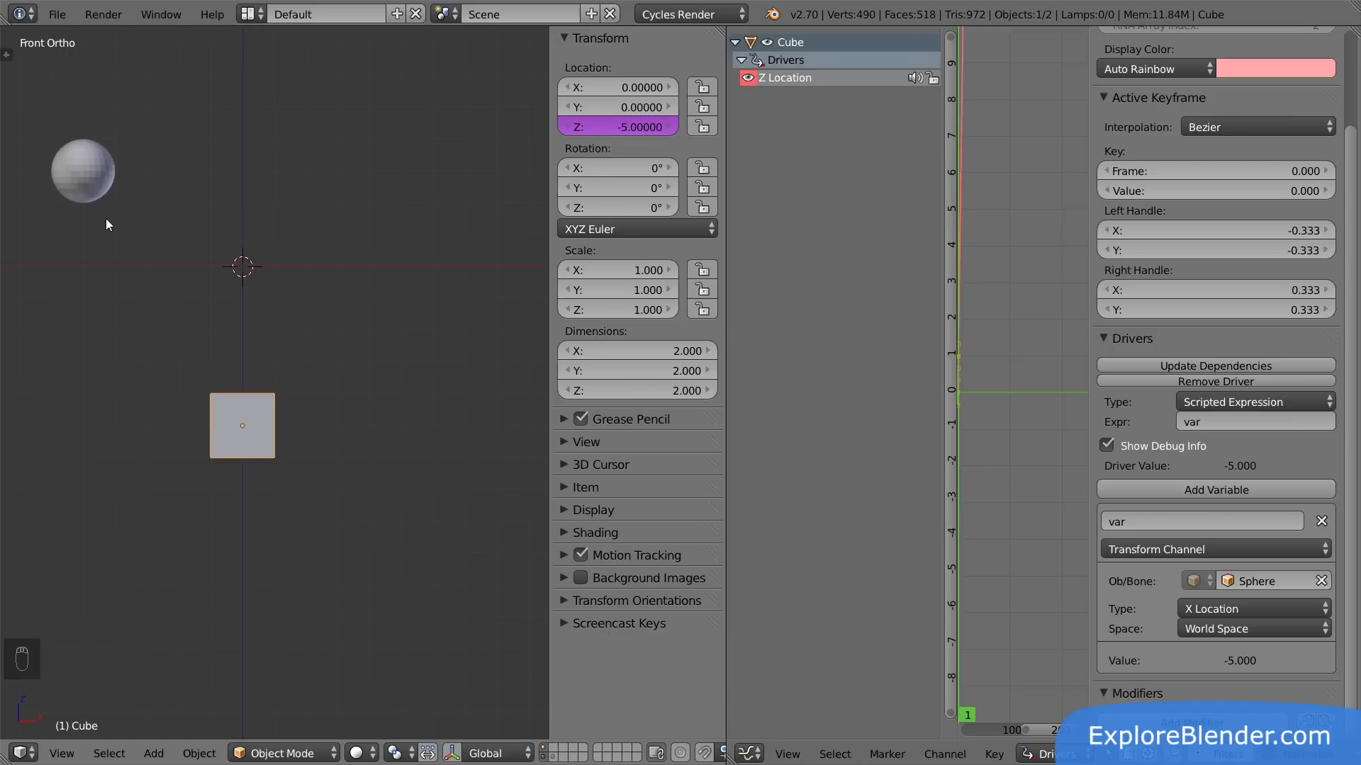
# - Move the sphere sideways to test its effect on the cube's height, and cancel the move
pyautogui.rightClick(95, 193)
pyautogui.press('g')
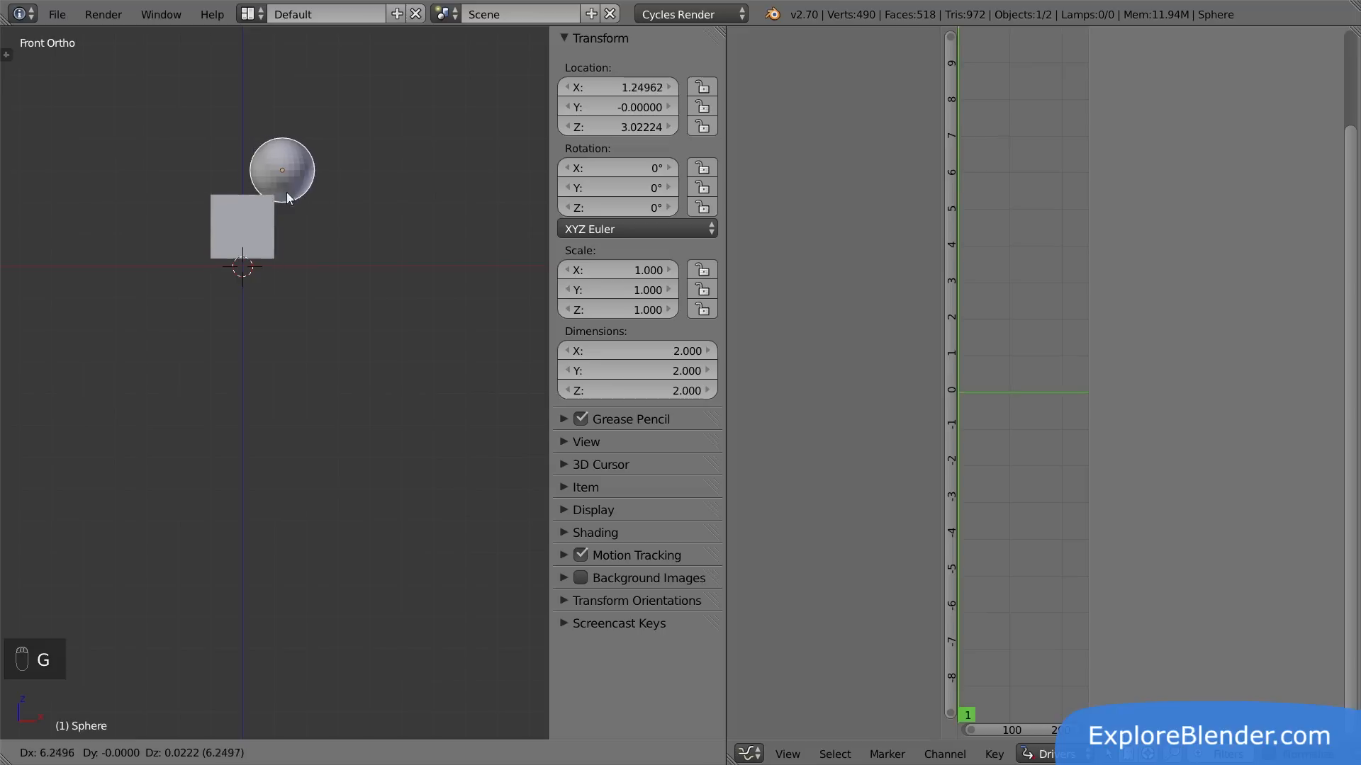
pyautogui.click(88, 198)
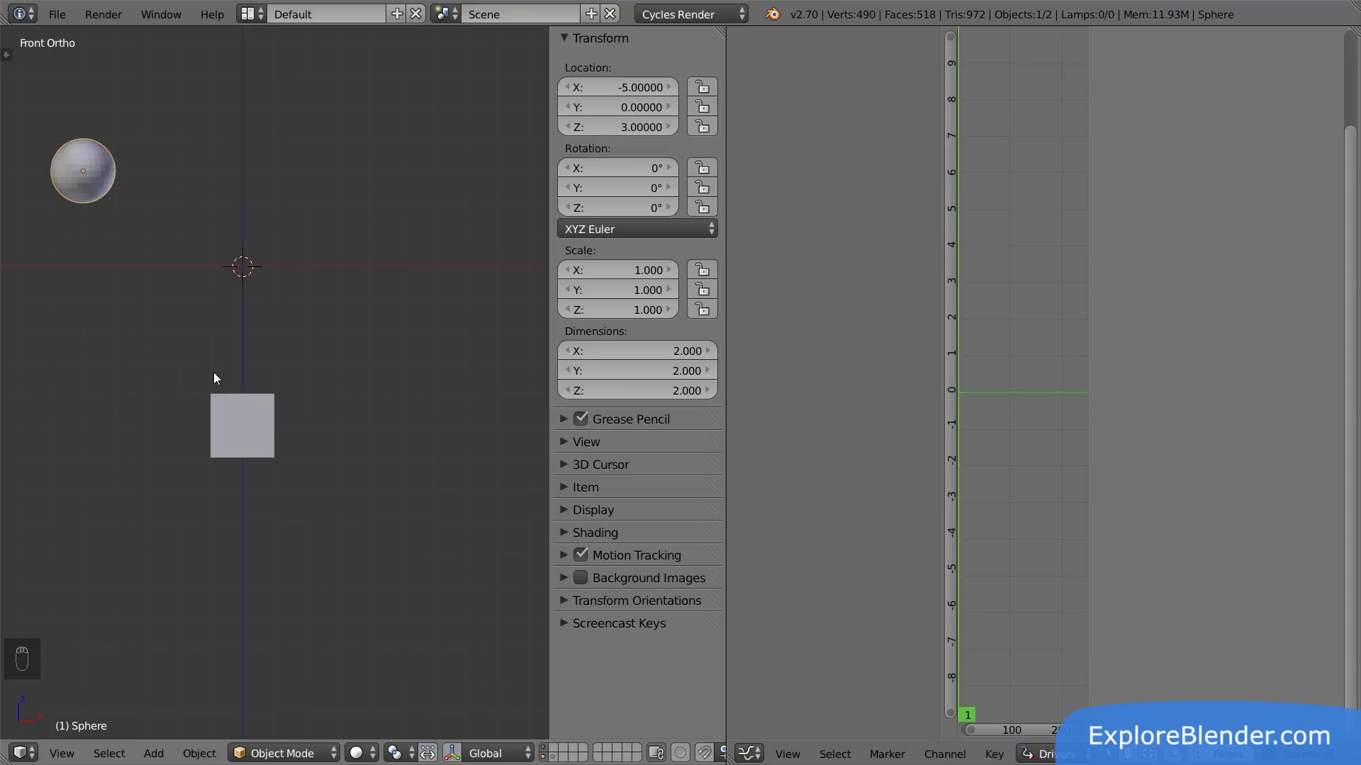
# - Select the cube, change its driver expression to var*2, and extend it to var*2+2
pyautogui.rightClick(236, 399)
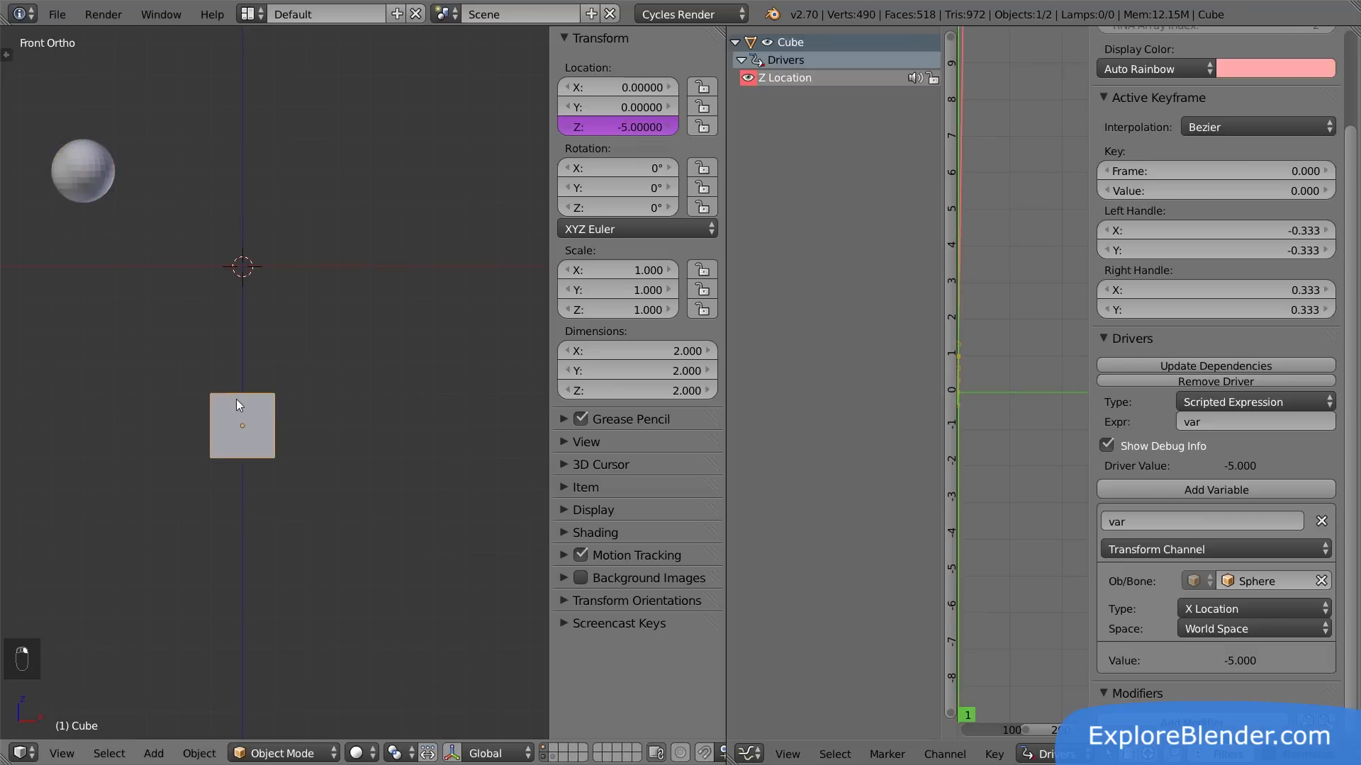
pyautogui.click(1207, 421)
pyautogui.write('*2')
pyautogui.press('Return')
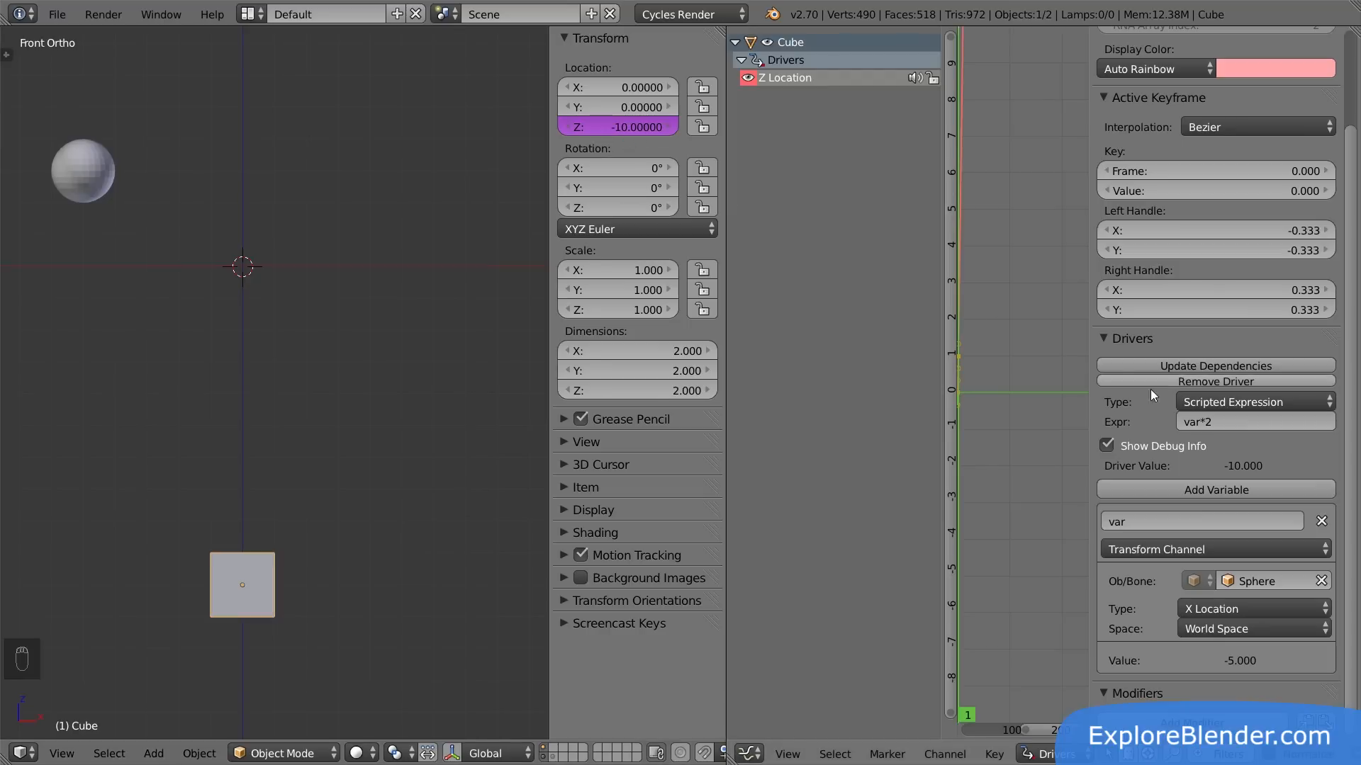
pyautogui.click(1217, 420)
pyautogui.press('End')
pyautogui.write('+2')
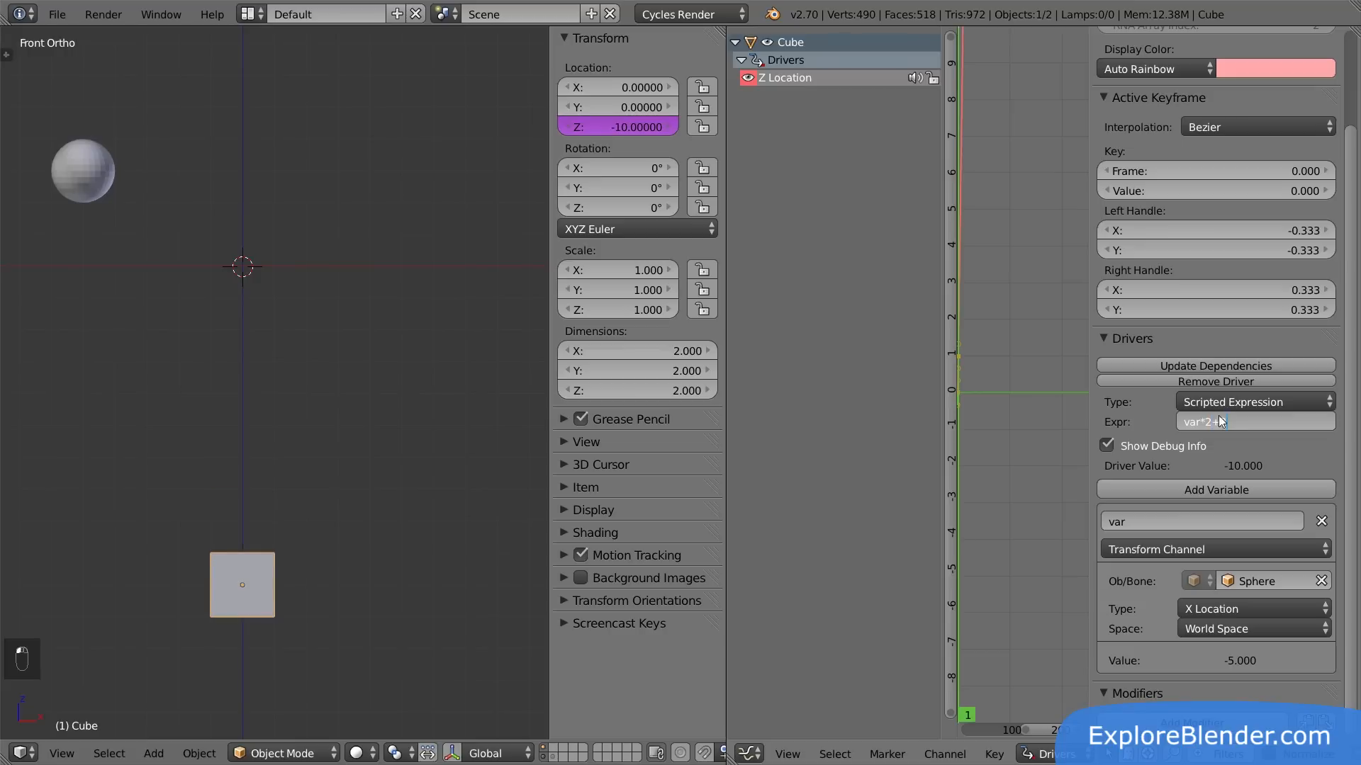
pyautogui.press('Return')
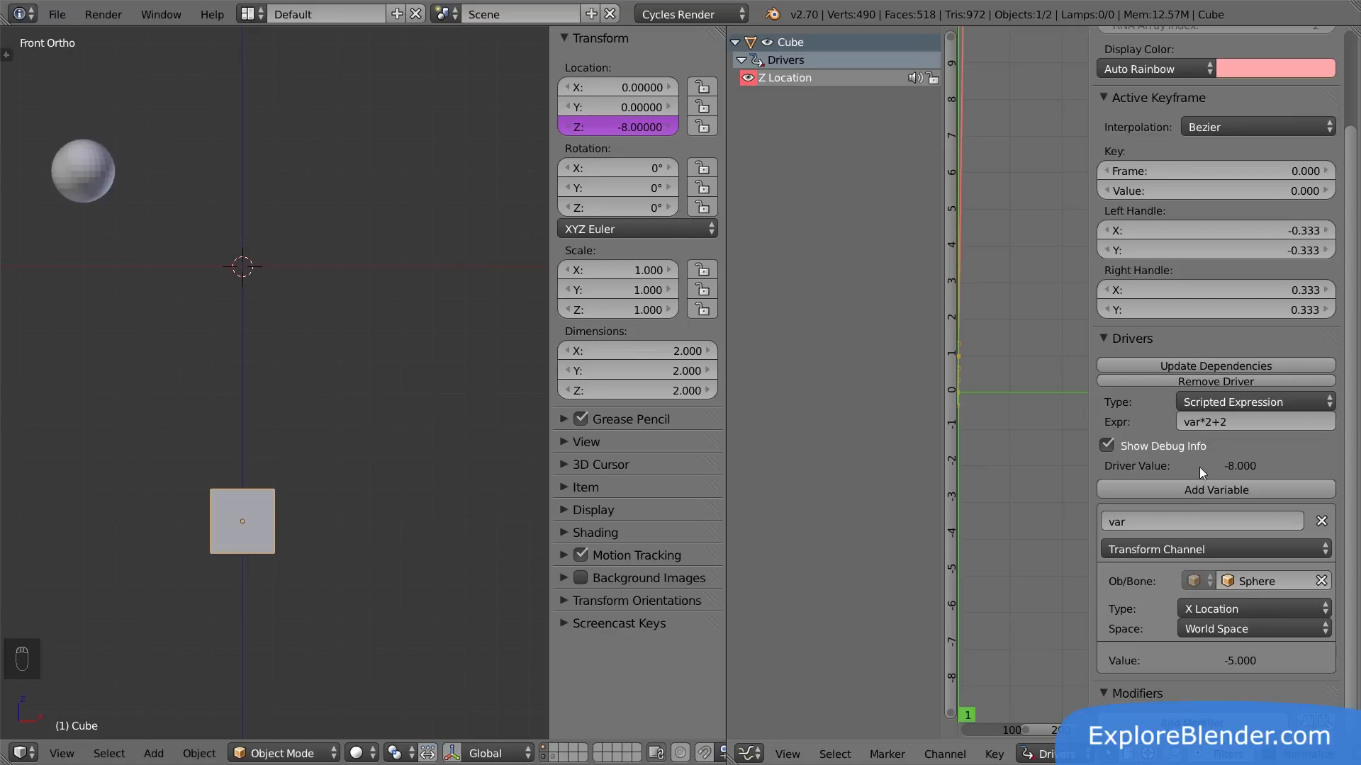
# - Show the cone's layer as well, and add a driver variable named Cone to the cube's driver
pyautogui.keyDown('shift'); pyautogui.click(553, 758); pyautogui.keyUp('shift')
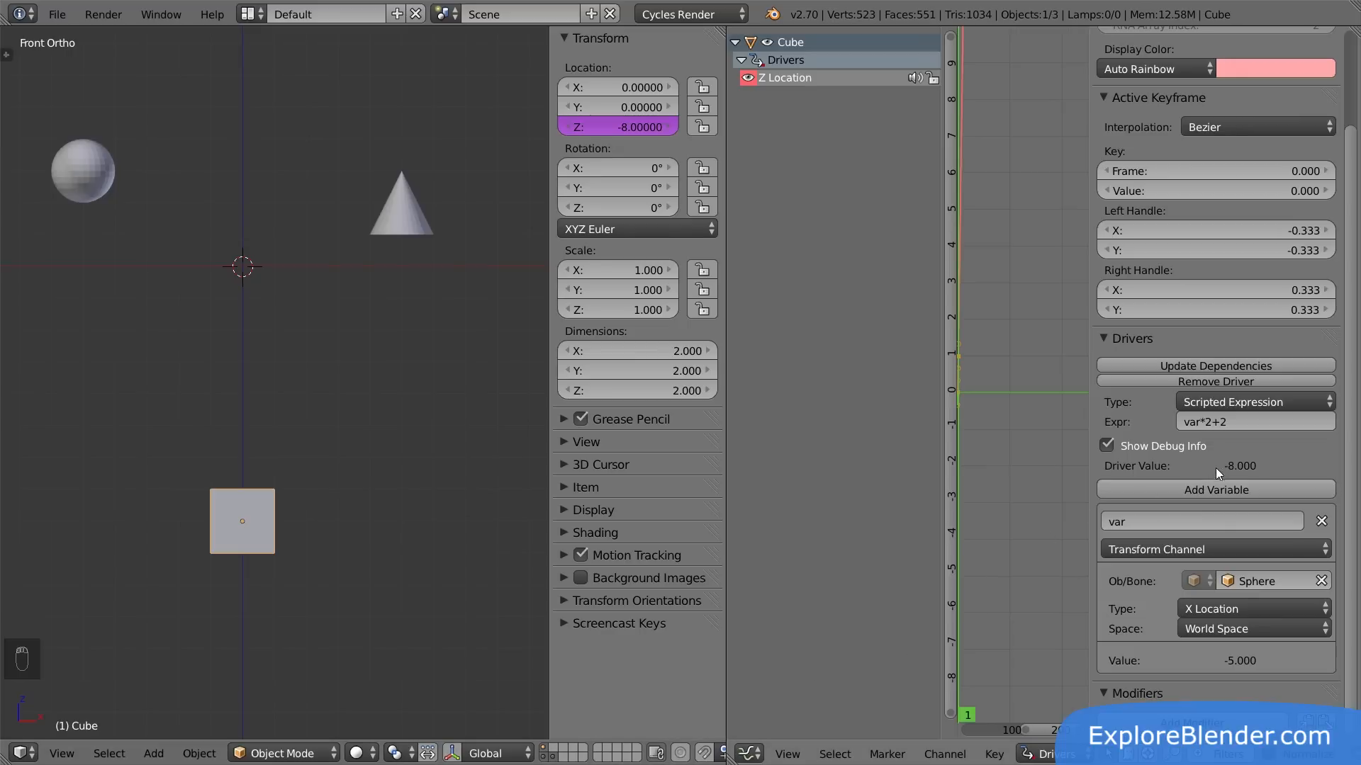
pyautogui.click(1202, 487)
pyautogui.scroll(-4, 1194, 503)
pyautogui.click(1162, 567)
pyautogui.write('Cone')
pyautogui.press('Return')
# - Make the Cone variable a Transform Channel that reads the Cone object's Z Location
pyautogui.click(1166, 594)
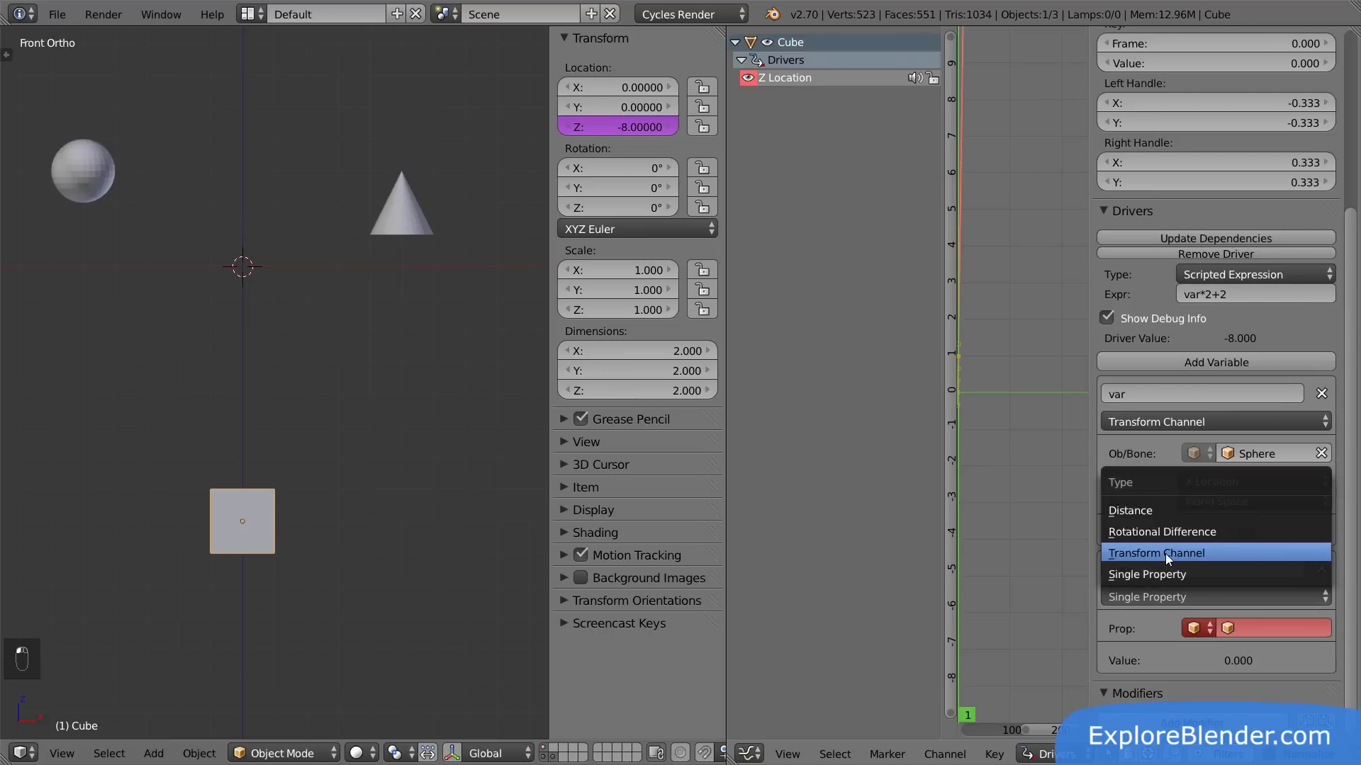
pyautogui.click(1165, 554)
pyautogui.click(1276, 628)
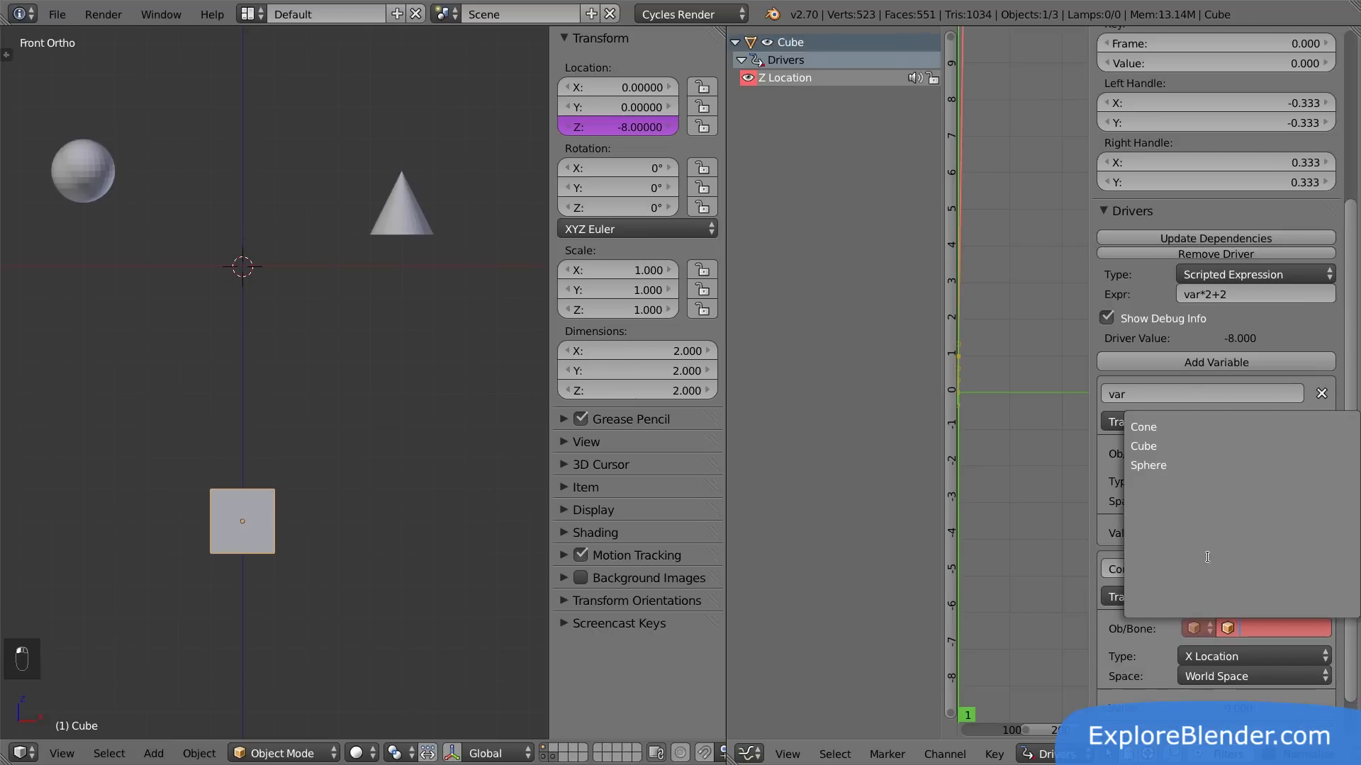
pyautogui.click(1162, 428)
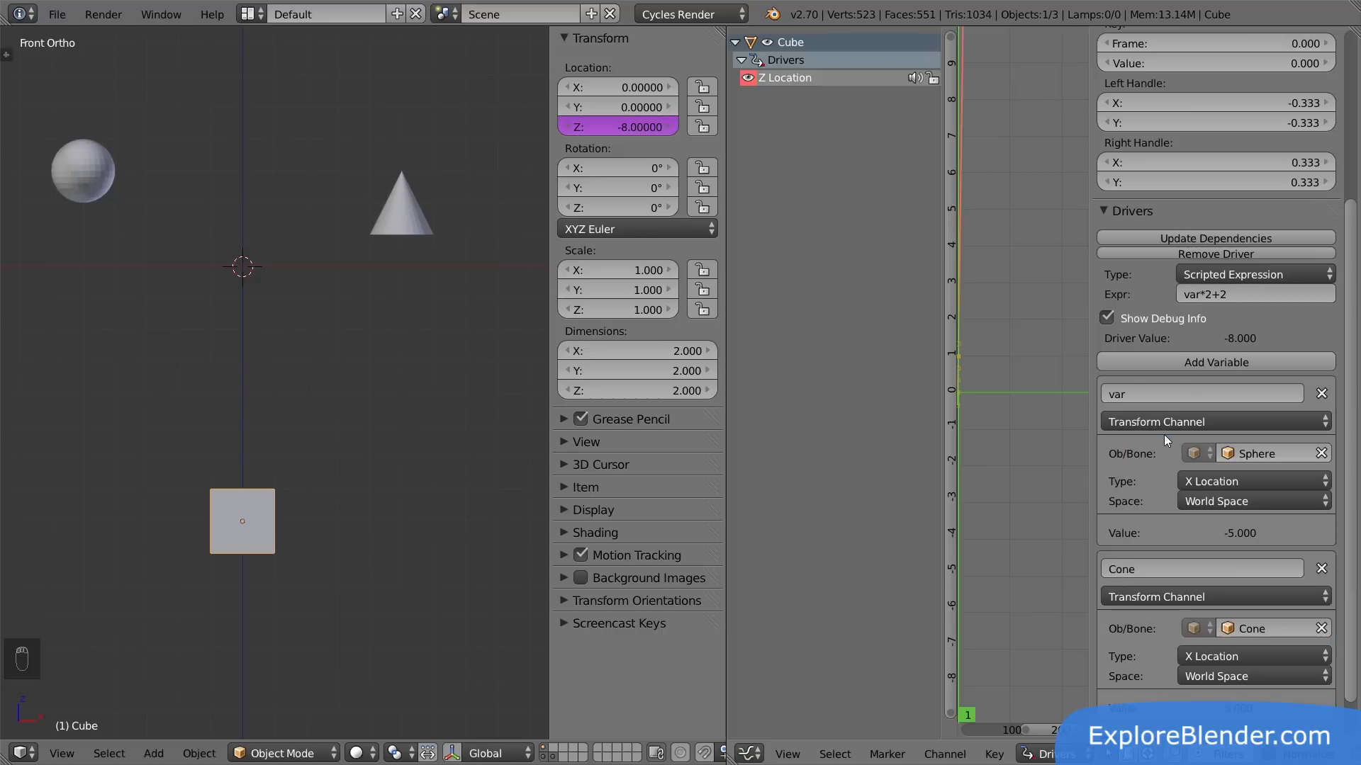
pyautogui.click(1213, 652)
pyautogui.click(1199, 592)
# - Rename the driver variable var as Sphere, and change the expression to var*2+1
pyautogui.write('Sphere')
pyautogui.press('Return')
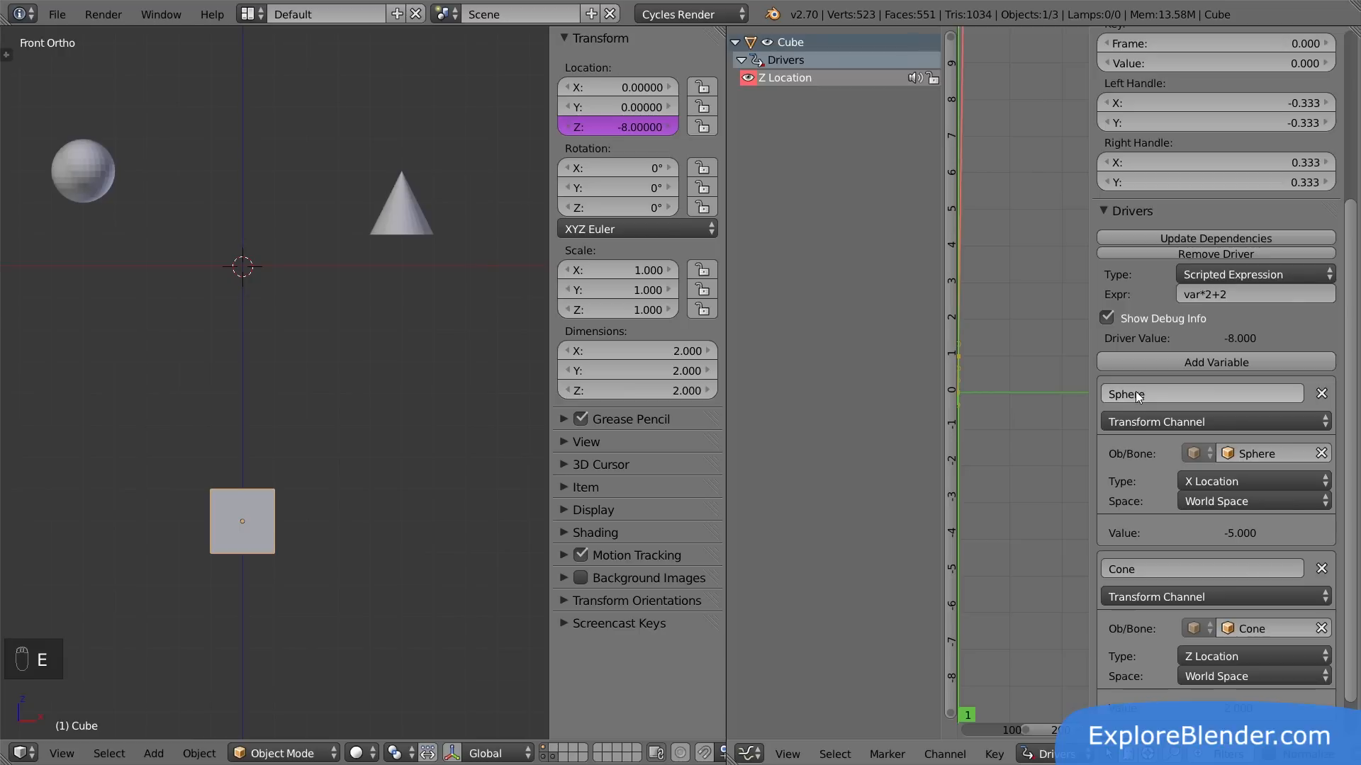
pyautogui.click(1237, 295)
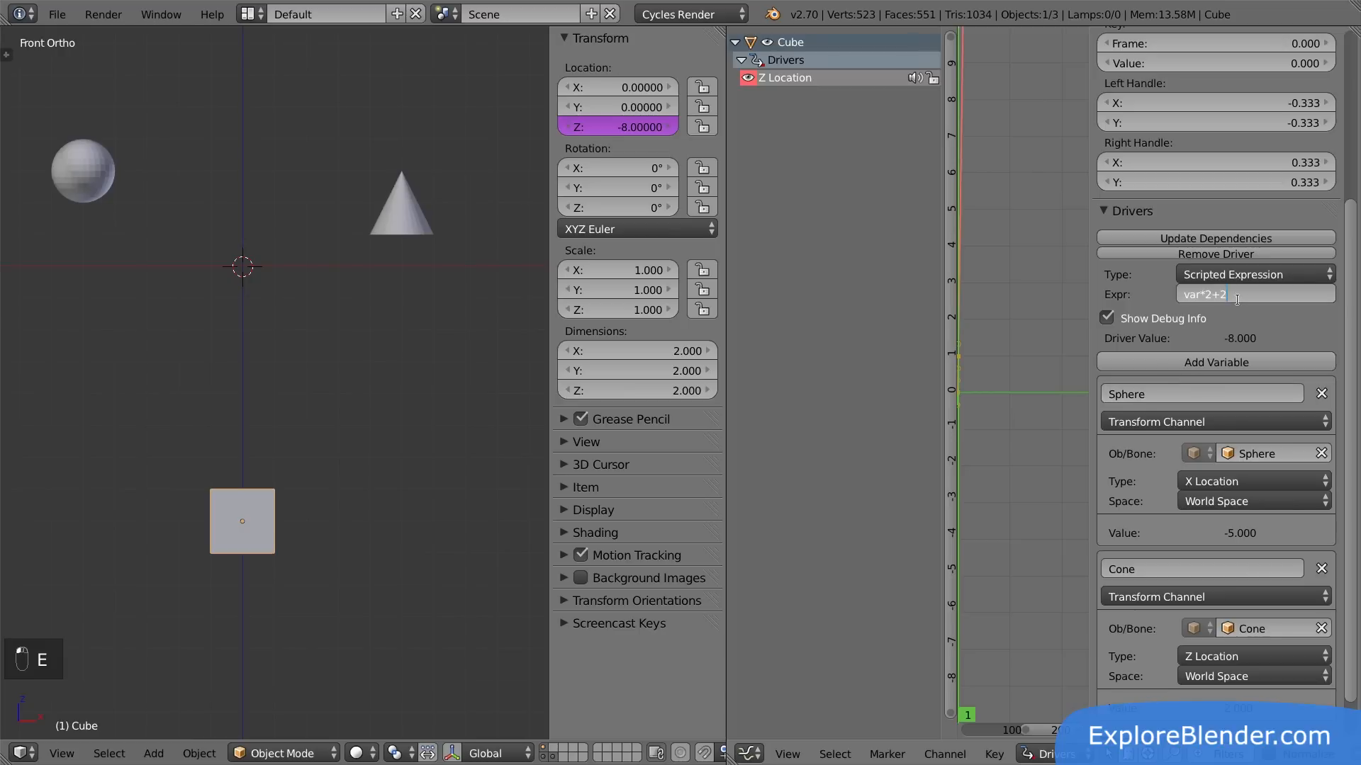
pyautogui.press('BackSpace')
pyautogui.write('1')
pyautogui.press('Return')
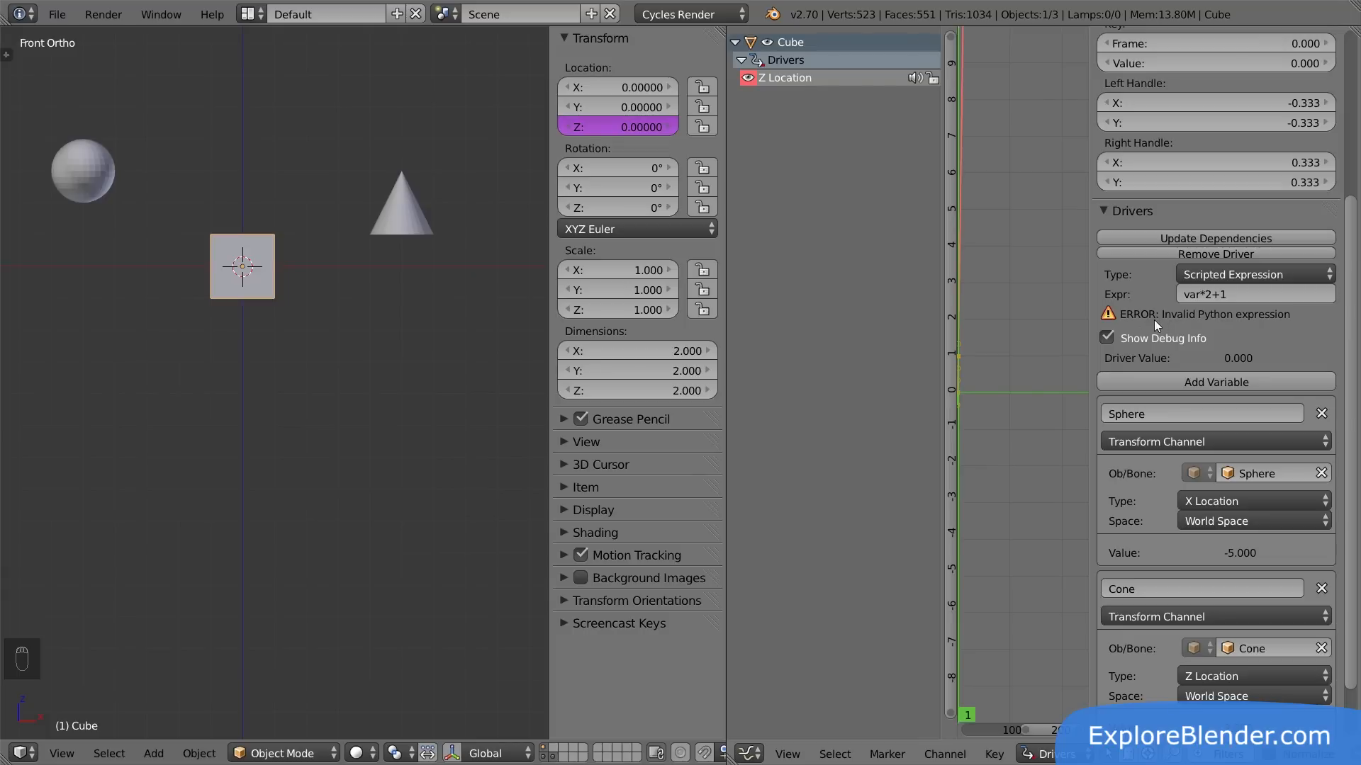
# - Replace var with Sphere in the driver's expression, making it Sphere*2+1
pyautogui.click(1198, 295)
pyautogui.press('BackSpace')
pyautogui.press('BackSpace')
pyautogui.write('Sphere')
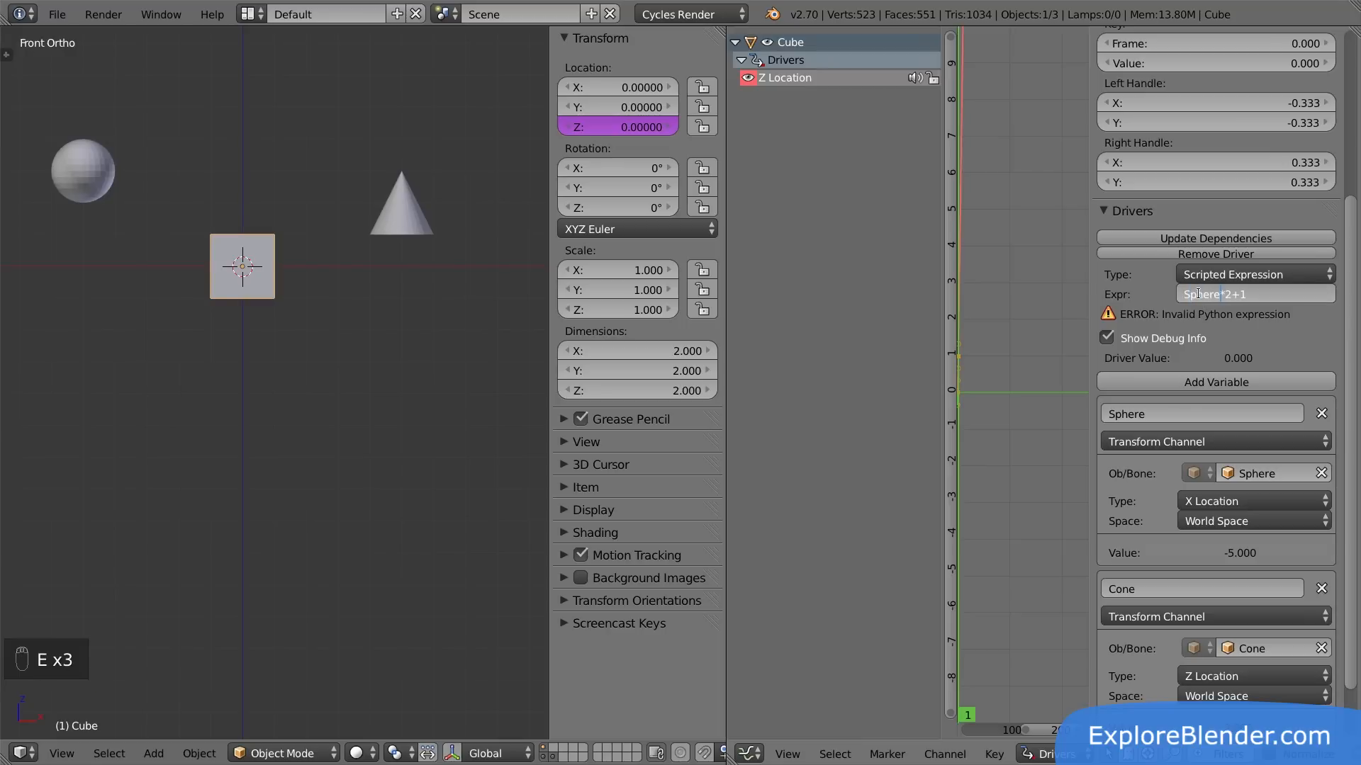
pyautogui.press('Return')
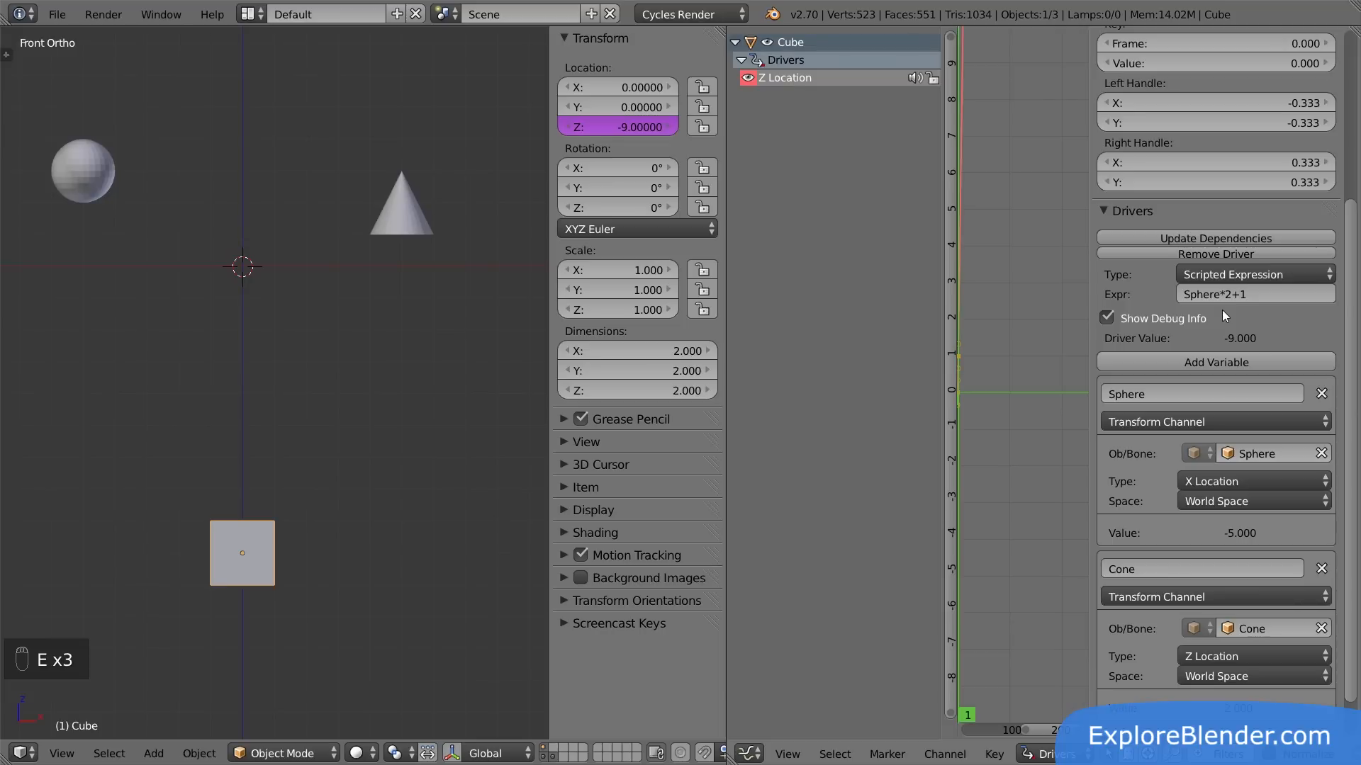
# - Set the driver's expression to Sphere+Cone, and make the Sphere variable read Z Location
pyautogui.click(1230, 294)
pyautogui.moveTo(1223, 293); pyautogui.dragTo(1286, 292)
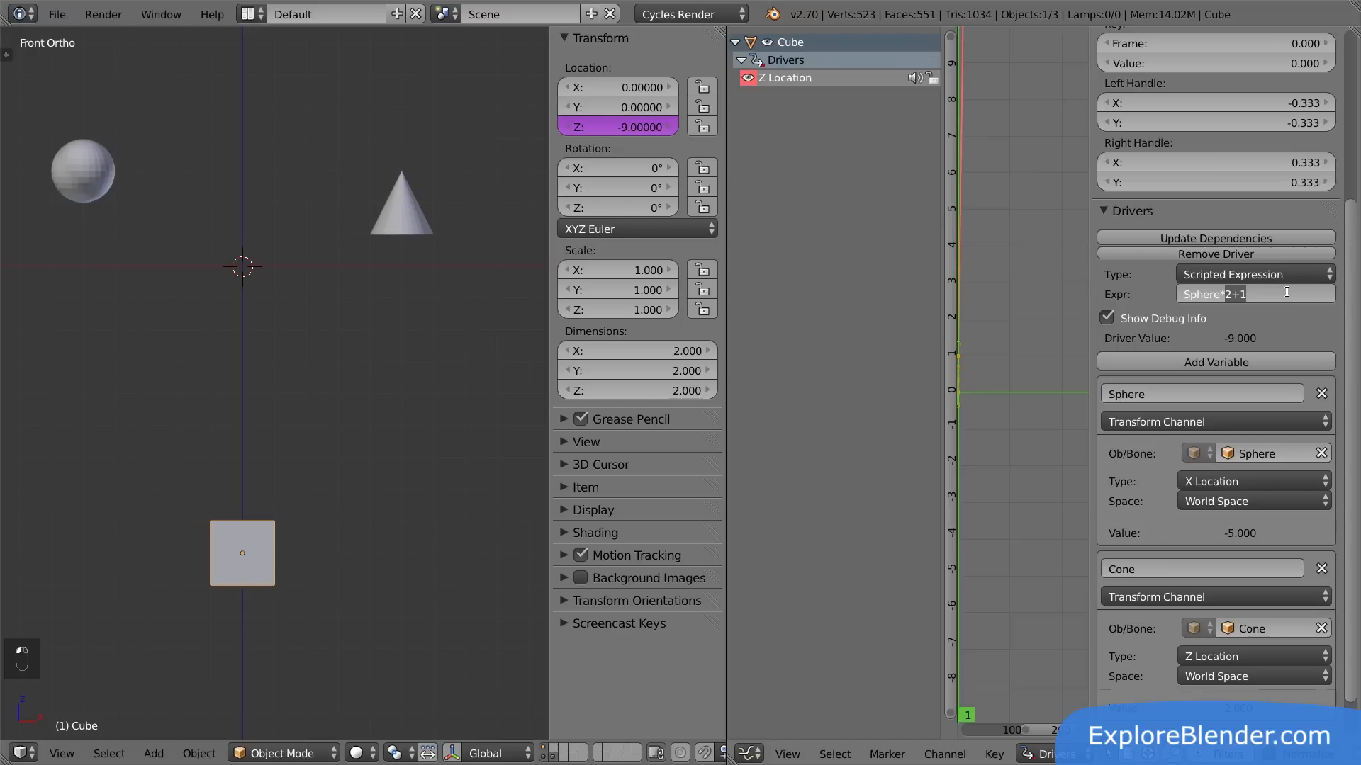
pyautogui.press('BackSpace')
pyautogui.press('BackSpace')
pyautogui.write('+Cone')
pyautogui.press('Return')
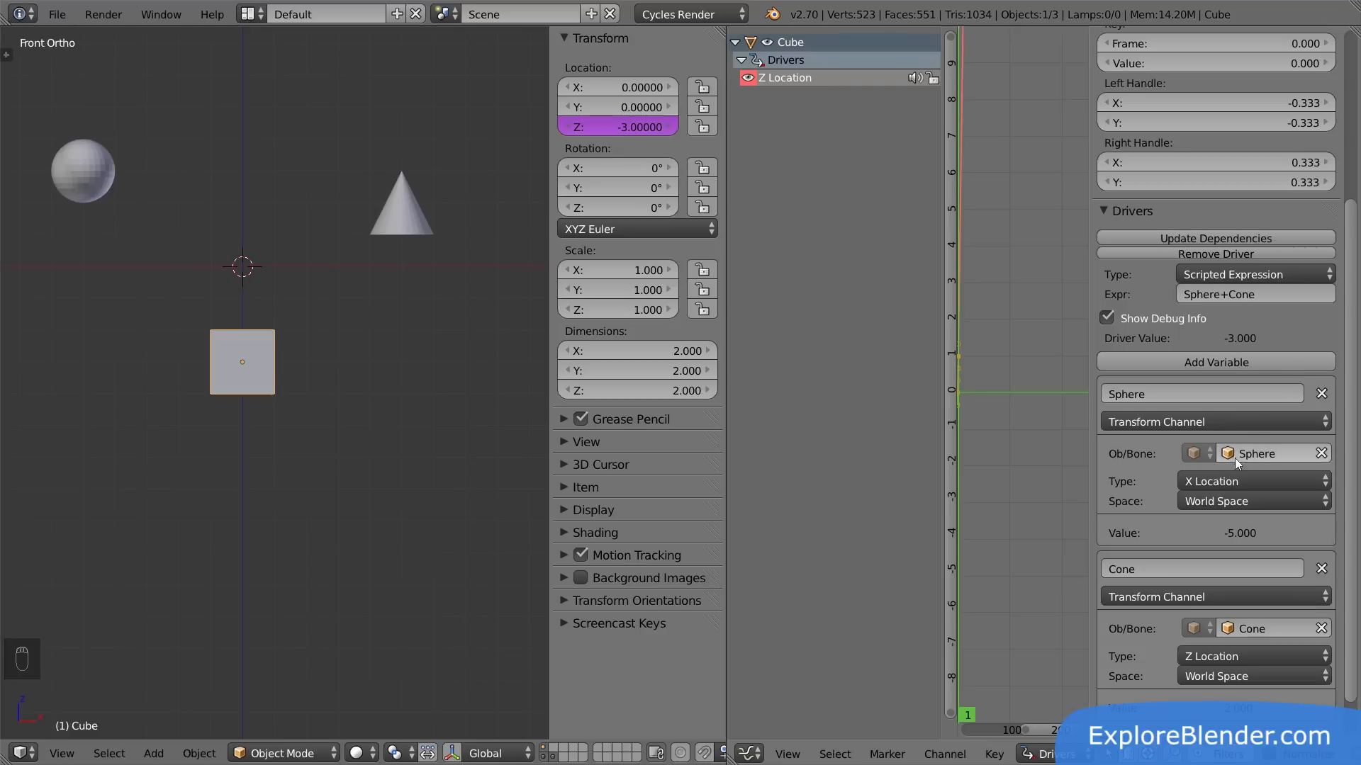
pyautogui.click(1218, 480)
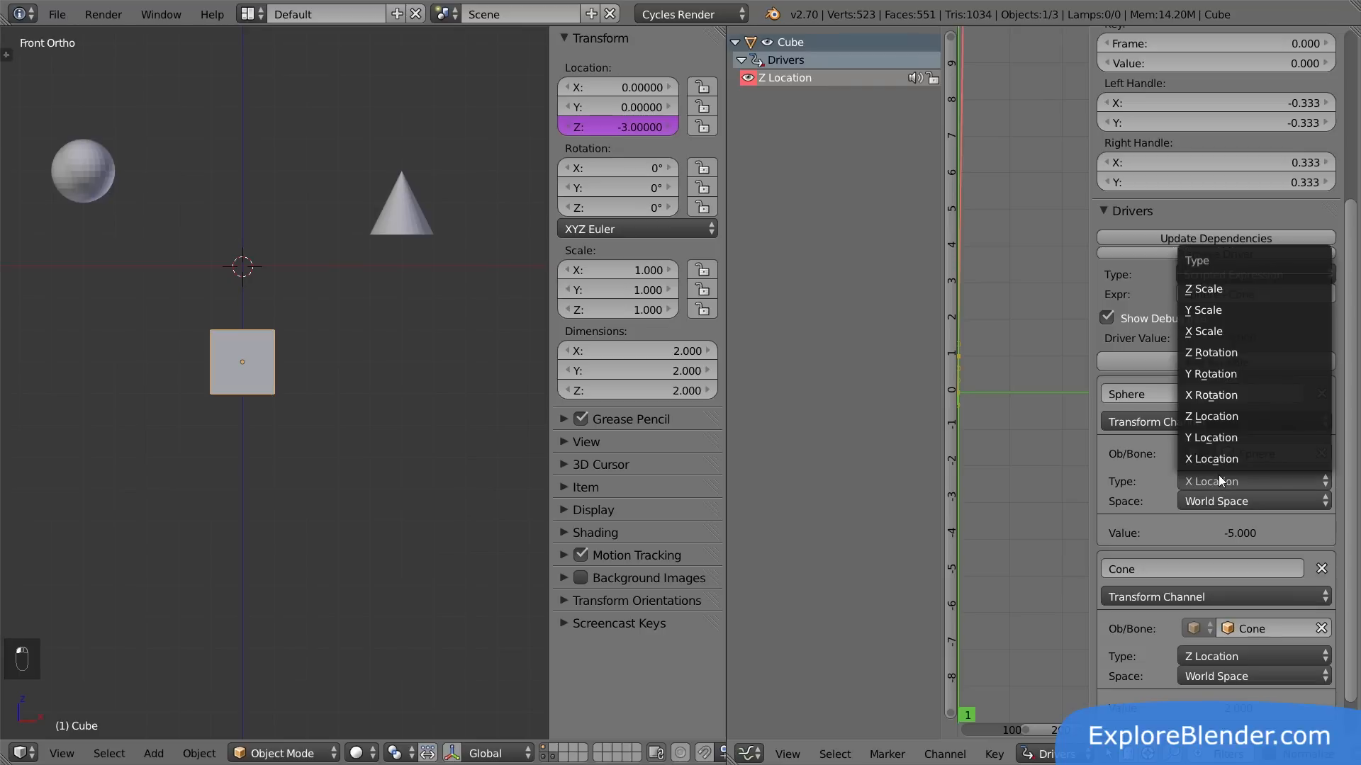
pyautogui.click(1209, 416)
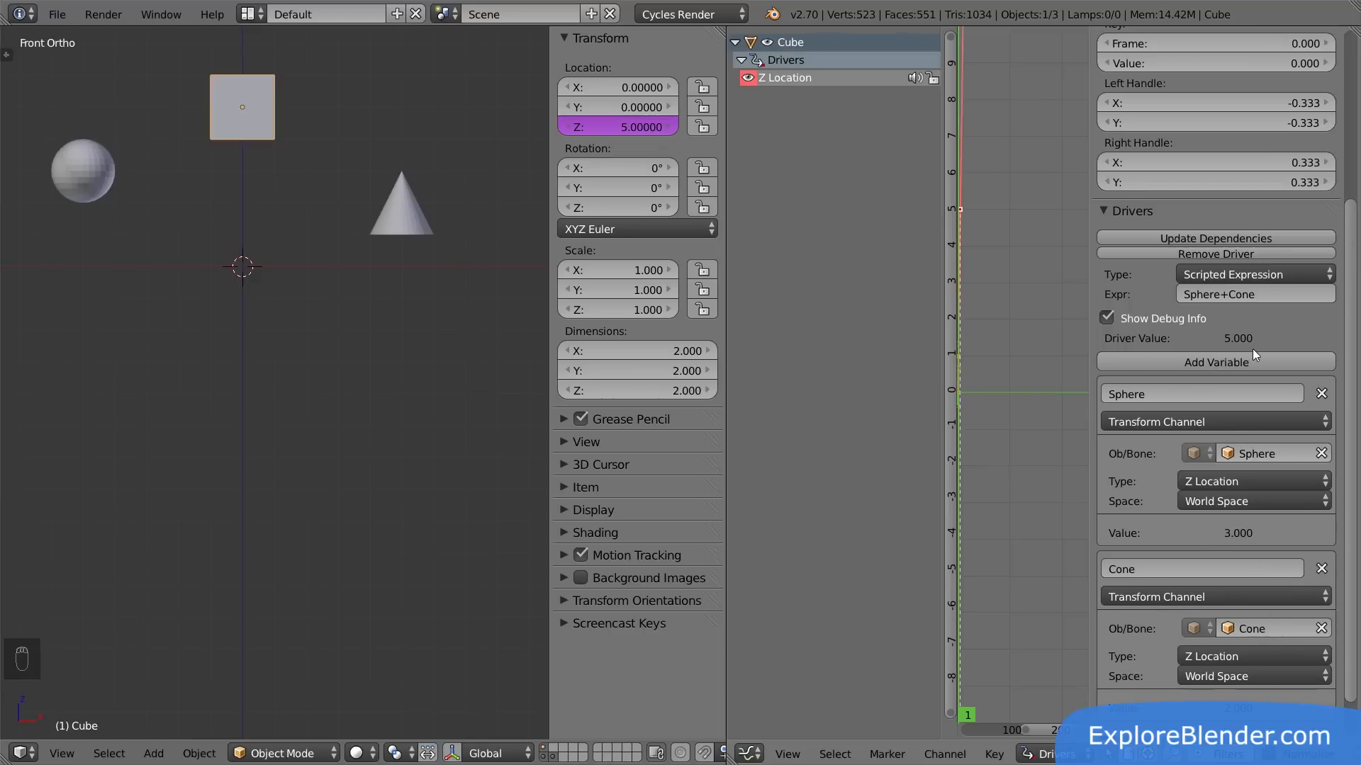
# - Try the expression Sphere+Cone+2, and restore it to Sphere+Cone
pyautogui.click(1270, 292)
pyautogui.write('+2')
pyautogui.press('Return')
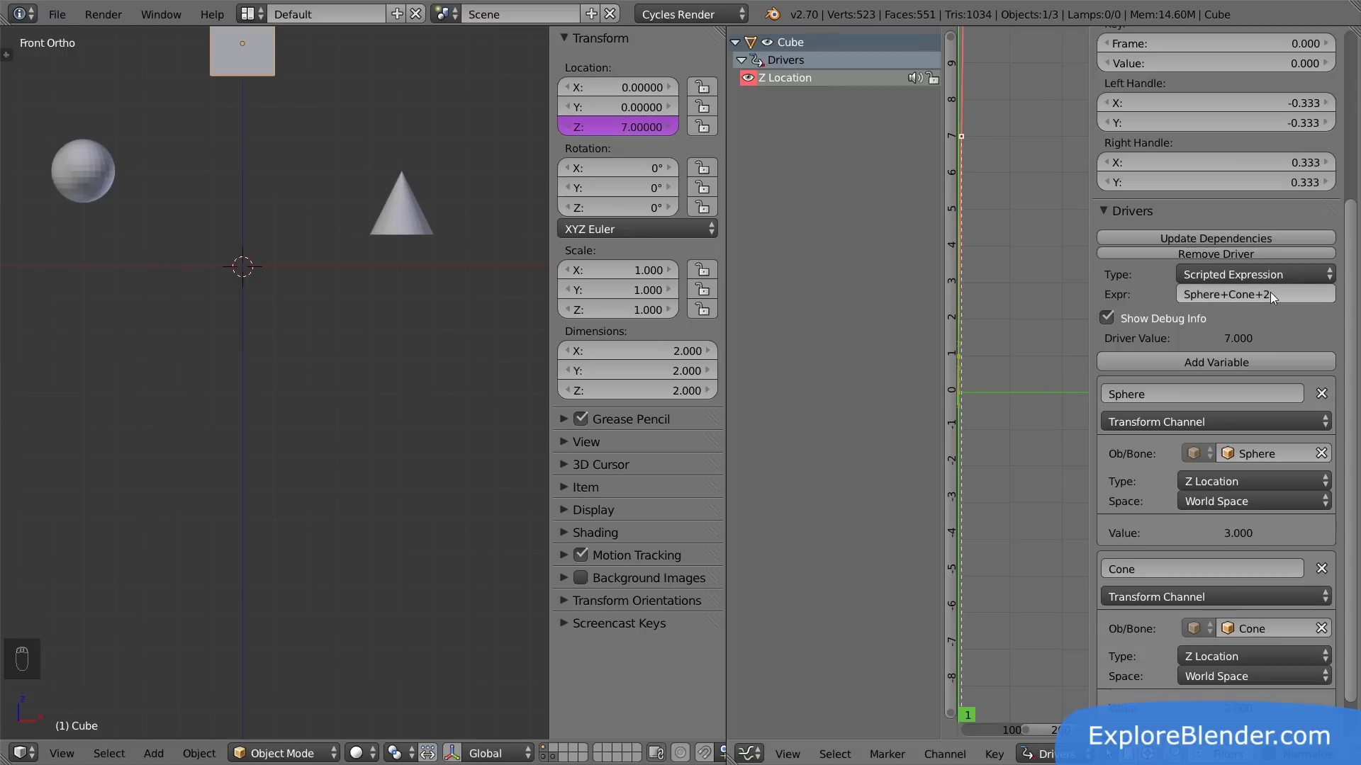
pyautogui.click(1269, 292)
pyautogui.press('BackSpace')
pyautogui.press('BackSpace')
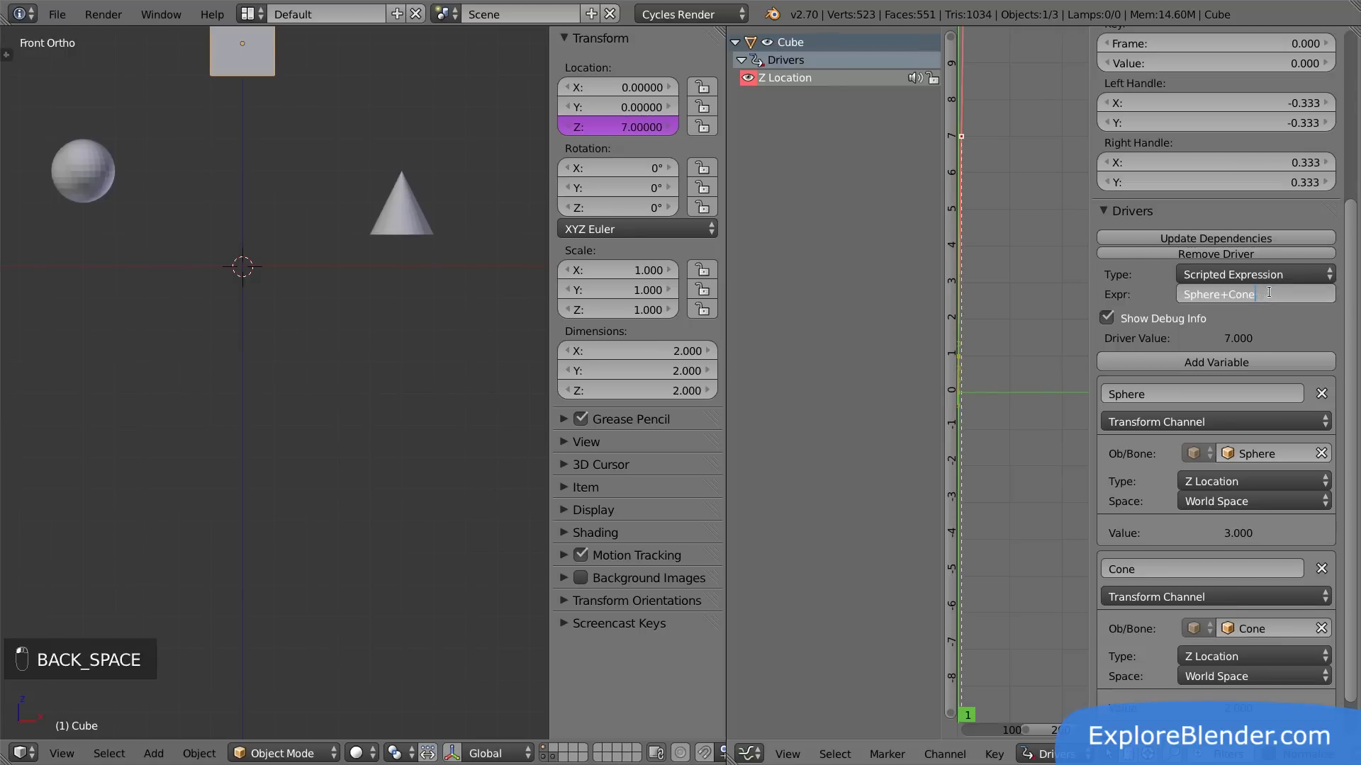
pyautogui.press('Return')
# - Try the expression Sphere+Cone/3, and remove the division again
pyautogui.click(1270, 292)
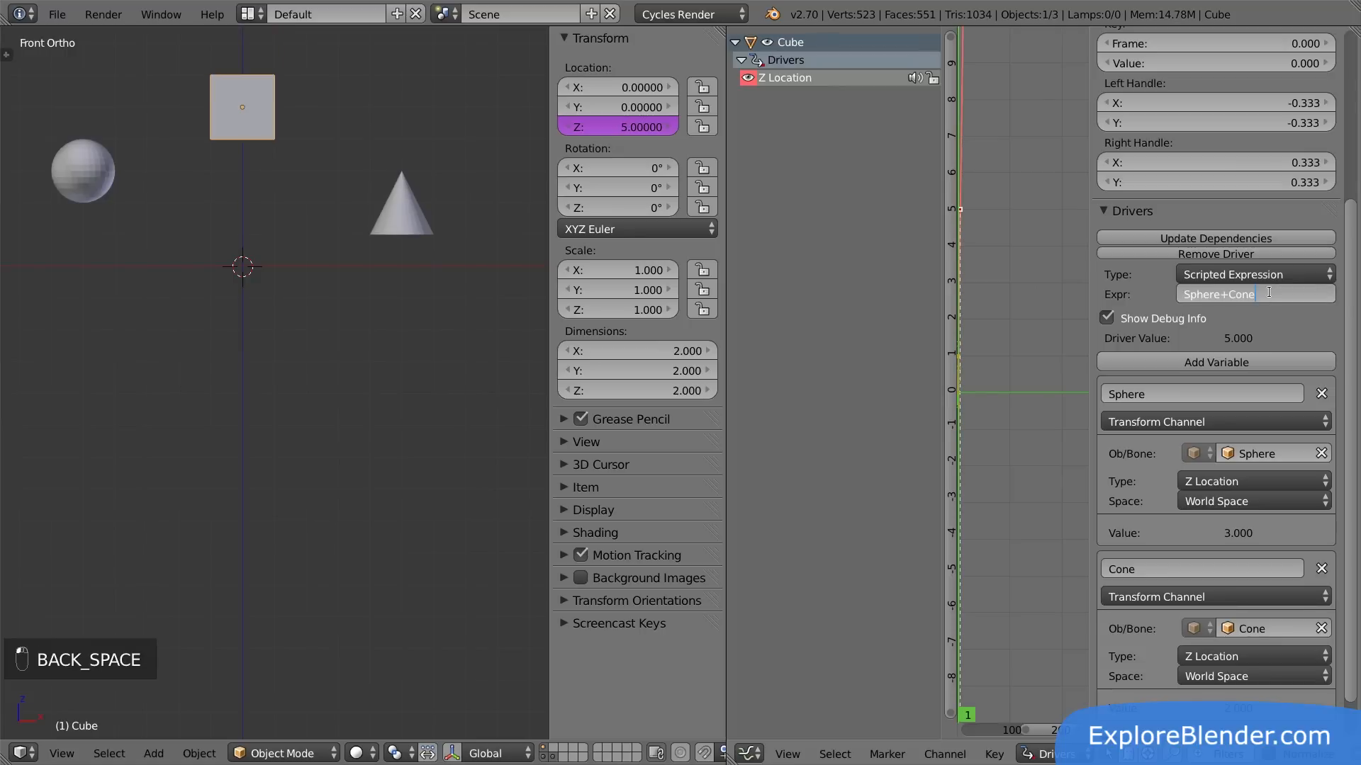
pyautogui.write('/3')
pyautogui.press('Return')
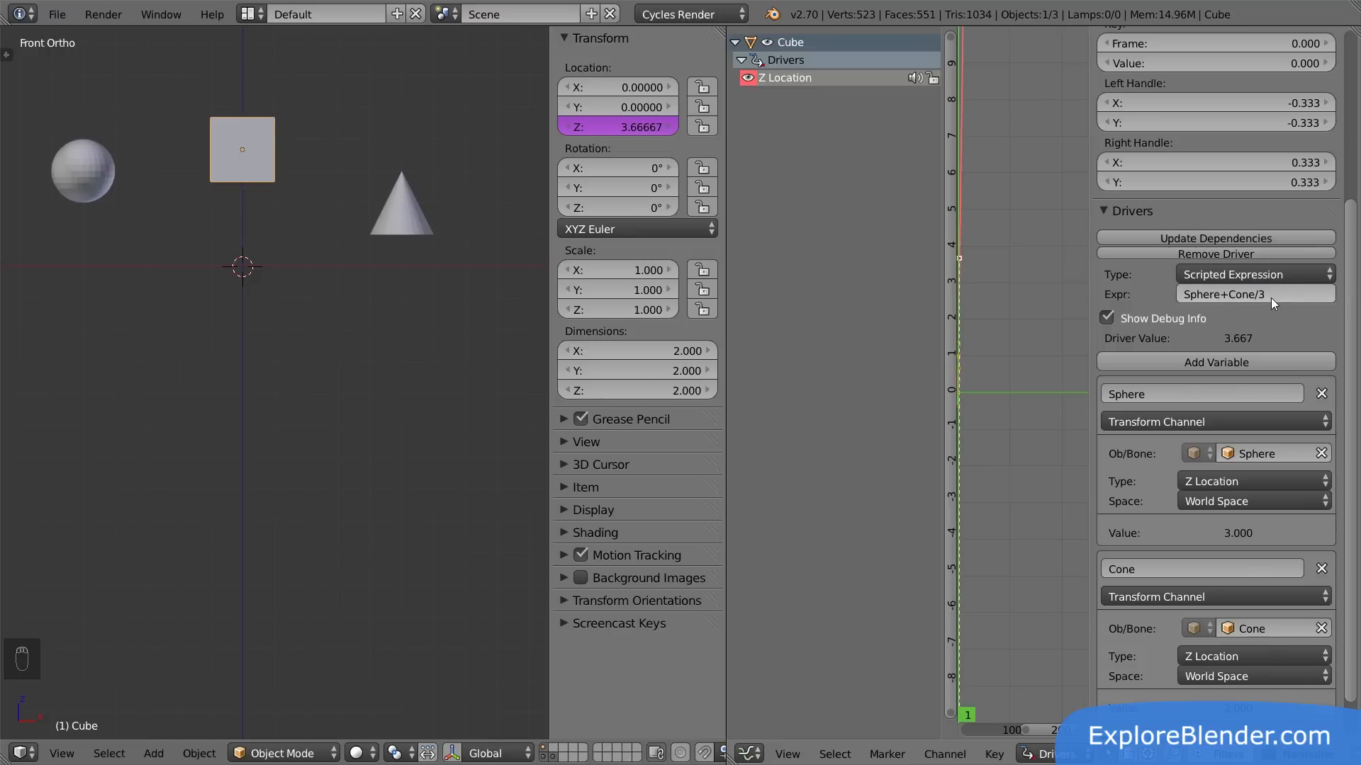
pyautogui.click(1272, 296)
pyautogui.press('BackSpace')
pyautogui.press('BackSpace')
pyautogui.press('Return')
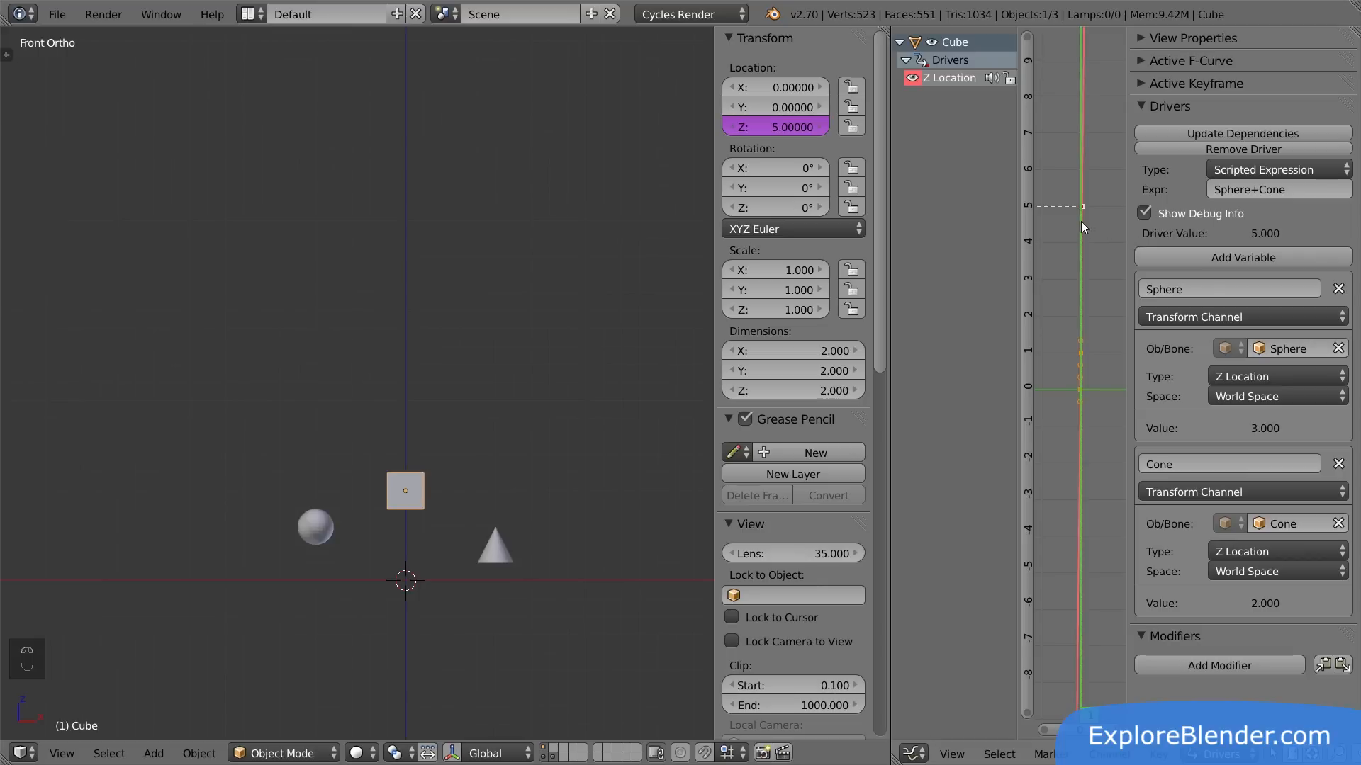
# - Widen the graph editor and enlarge the display of the cube's Z Location driver curve
pyautogui.moveTo(890, 420); pyautogui.dragTo(411, 420)
pyautogui.keyDown('ctrl'); pyautogui.moveTo(879, 376); pyautogui.dragTo(974, 366, button='middle'); pyautogui.keyUp('ctrl')
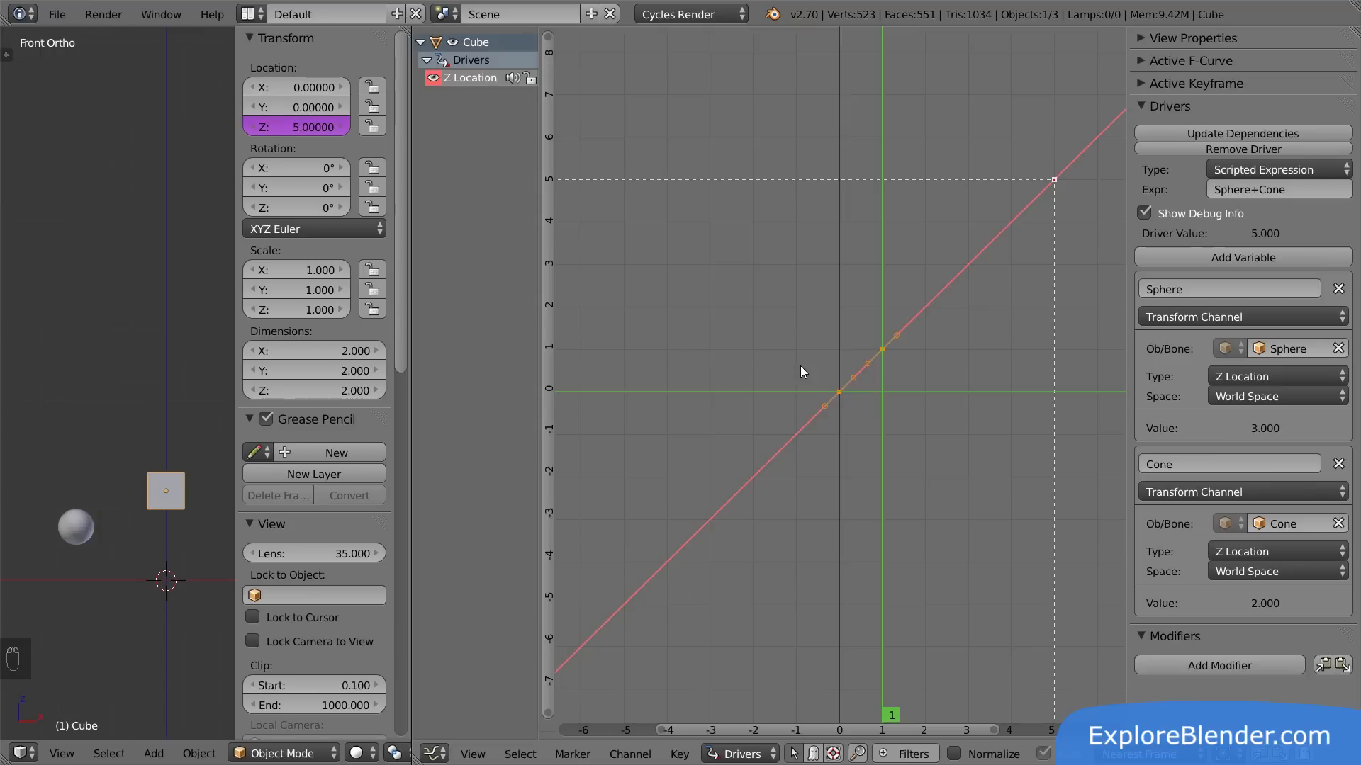
# - Move the driver curve's second keyframe, at 1 on the horizontal axis, up by 1 along Y
pyautogui.click(882, 351)
pyautogui.press('g')
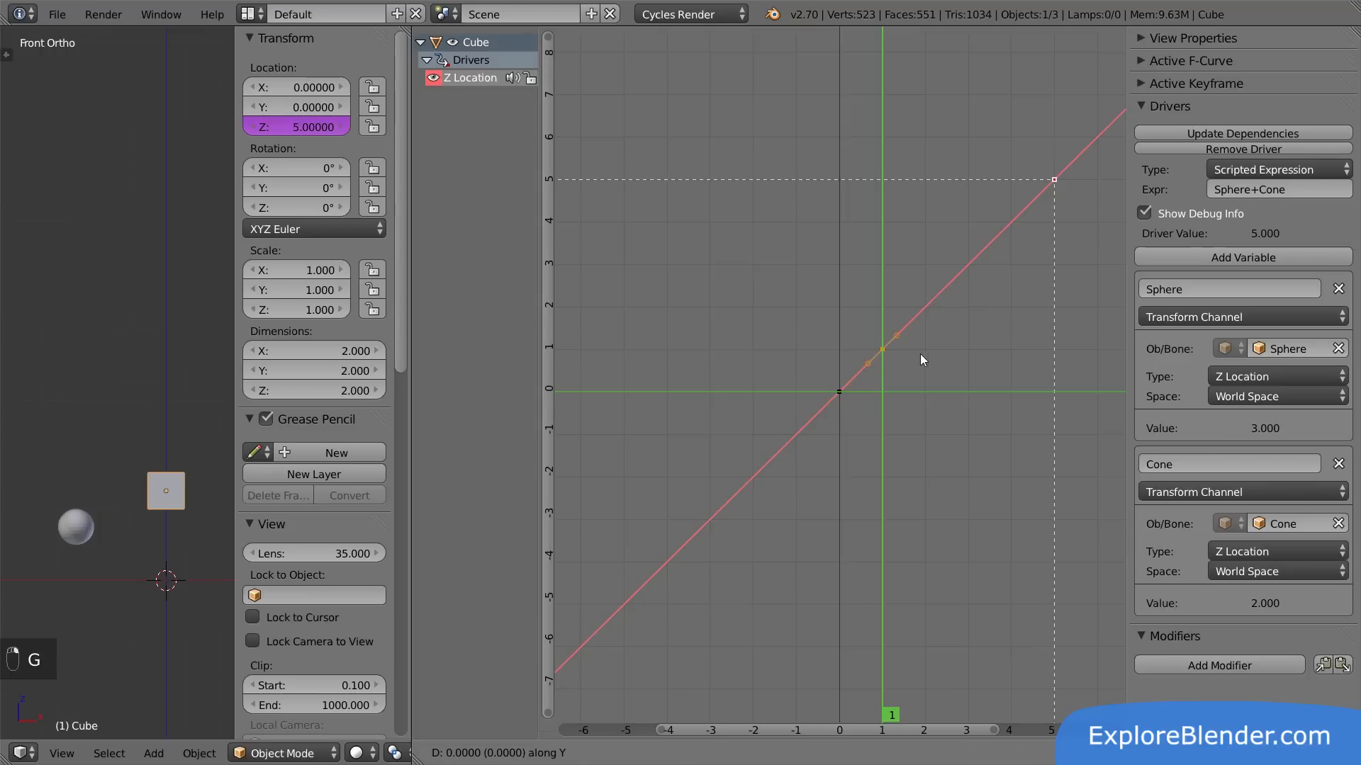
pyautogui.press('1')
pyautogui.press('Return')
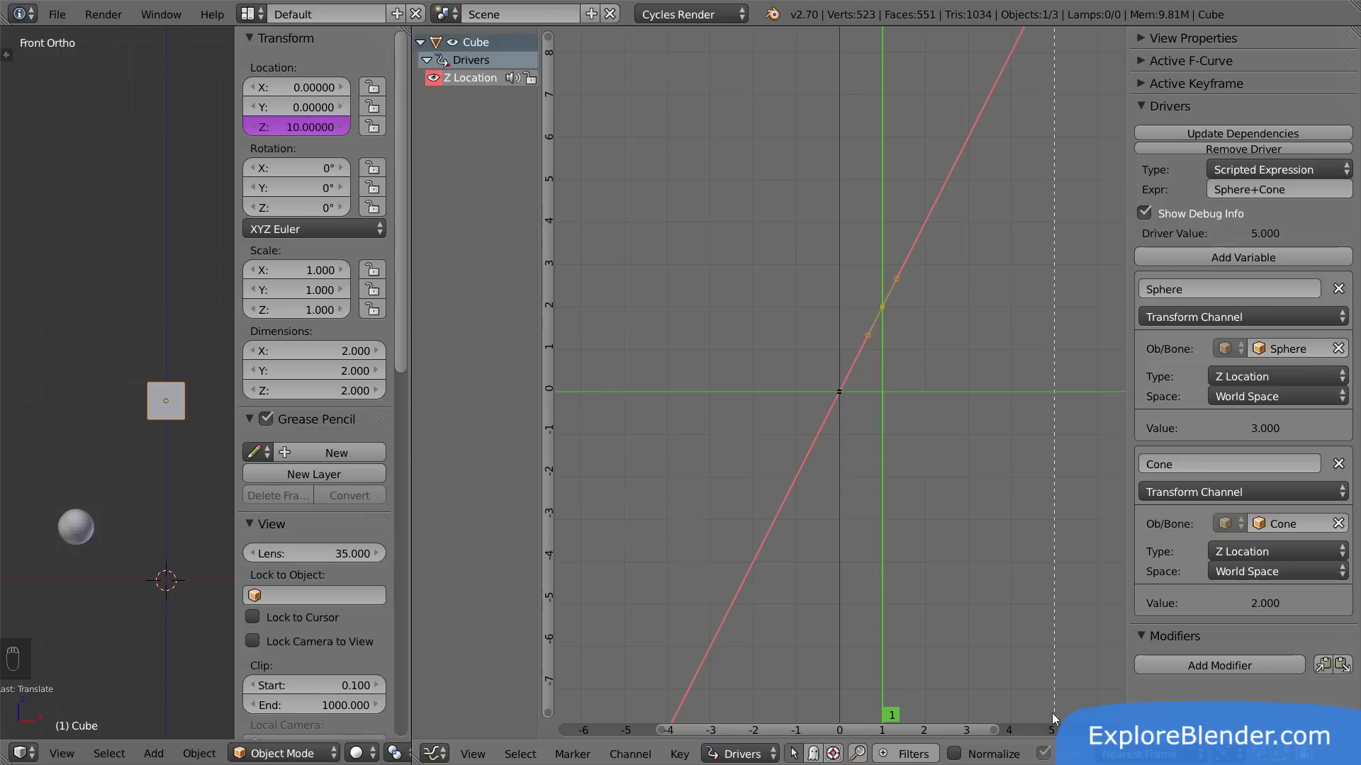
# - Move the driver curve's first keyframe, at the origin, by -3 along Y
pyautogui.keyDown('ctrl'); pyautogui.moveTo(764, 235); pyautogui.dragTo(706, 350, button='middle'); pyautogui.keyUp('ctrl')
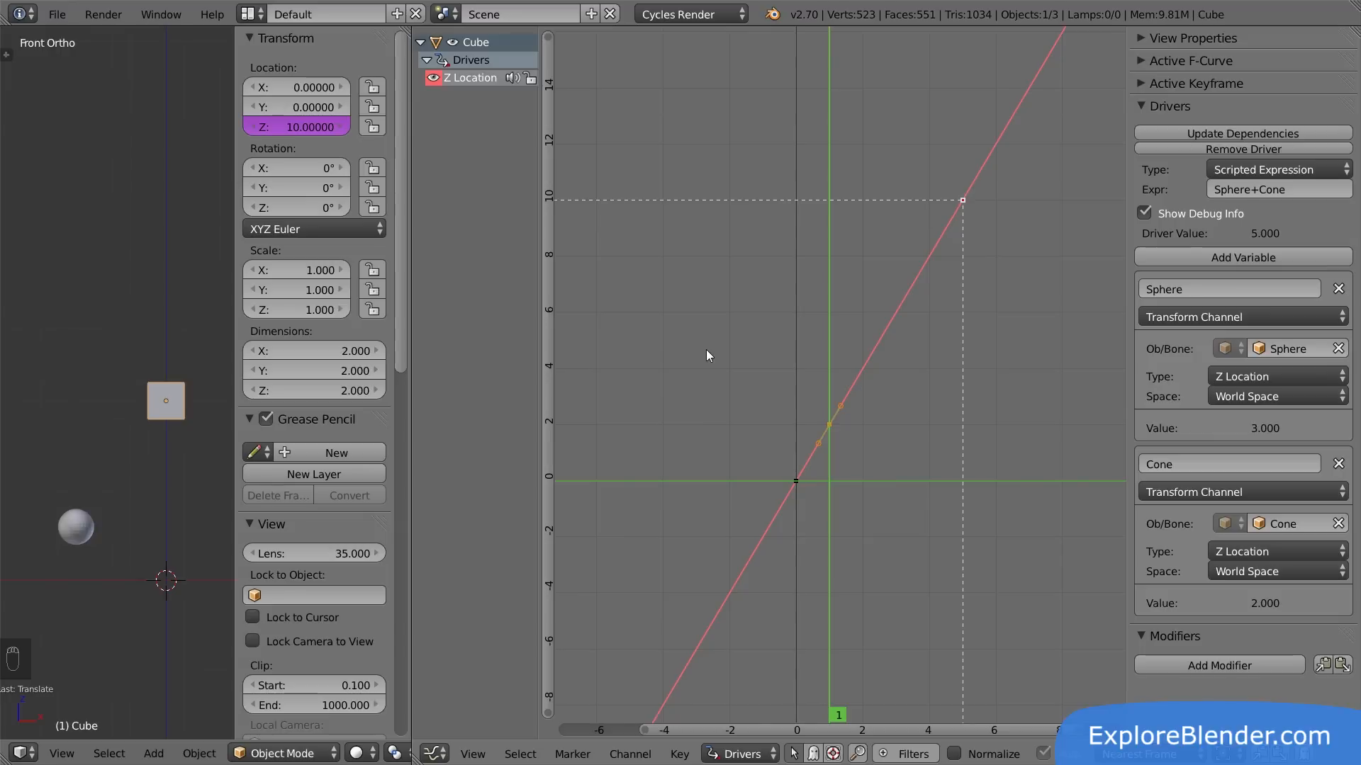
pyautogui.rightClick(796, 481)
pyautogui.write('gy-3')
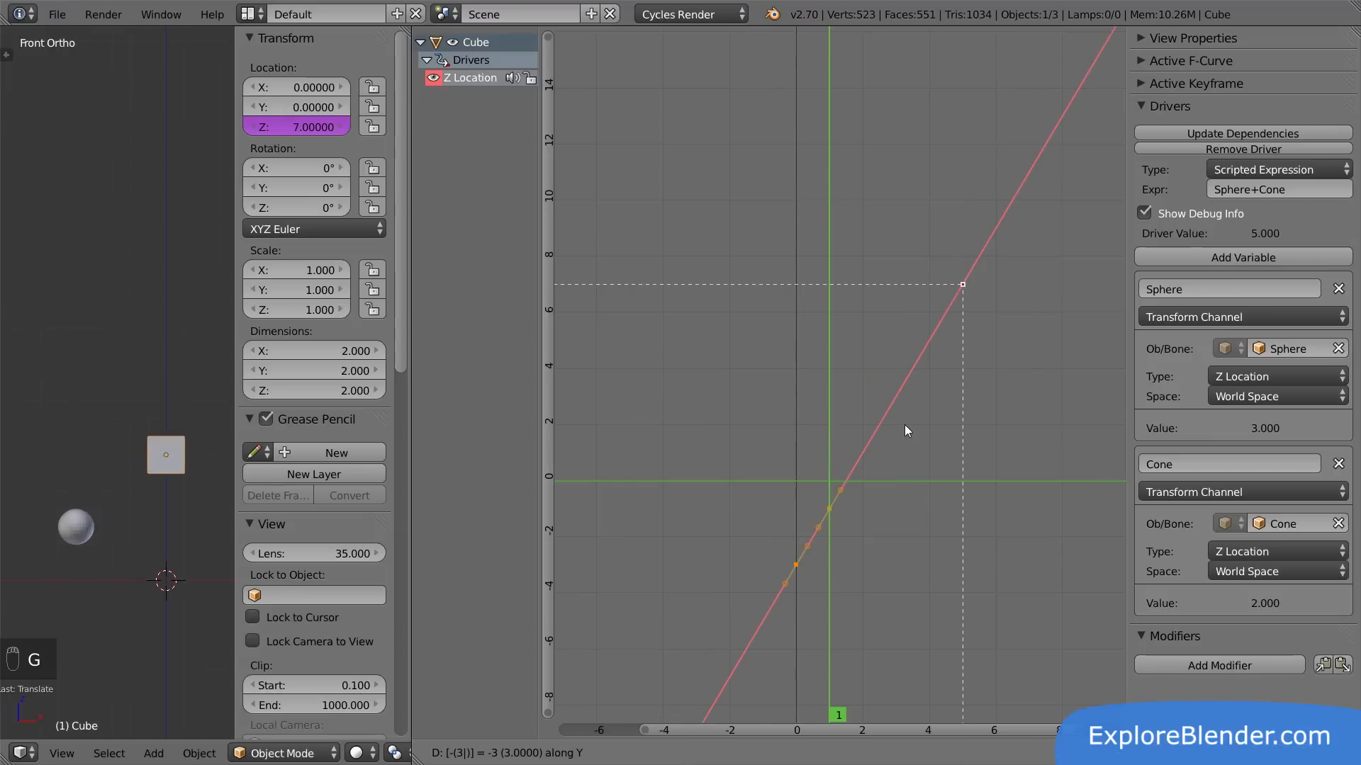
pyautogui.press('Return')
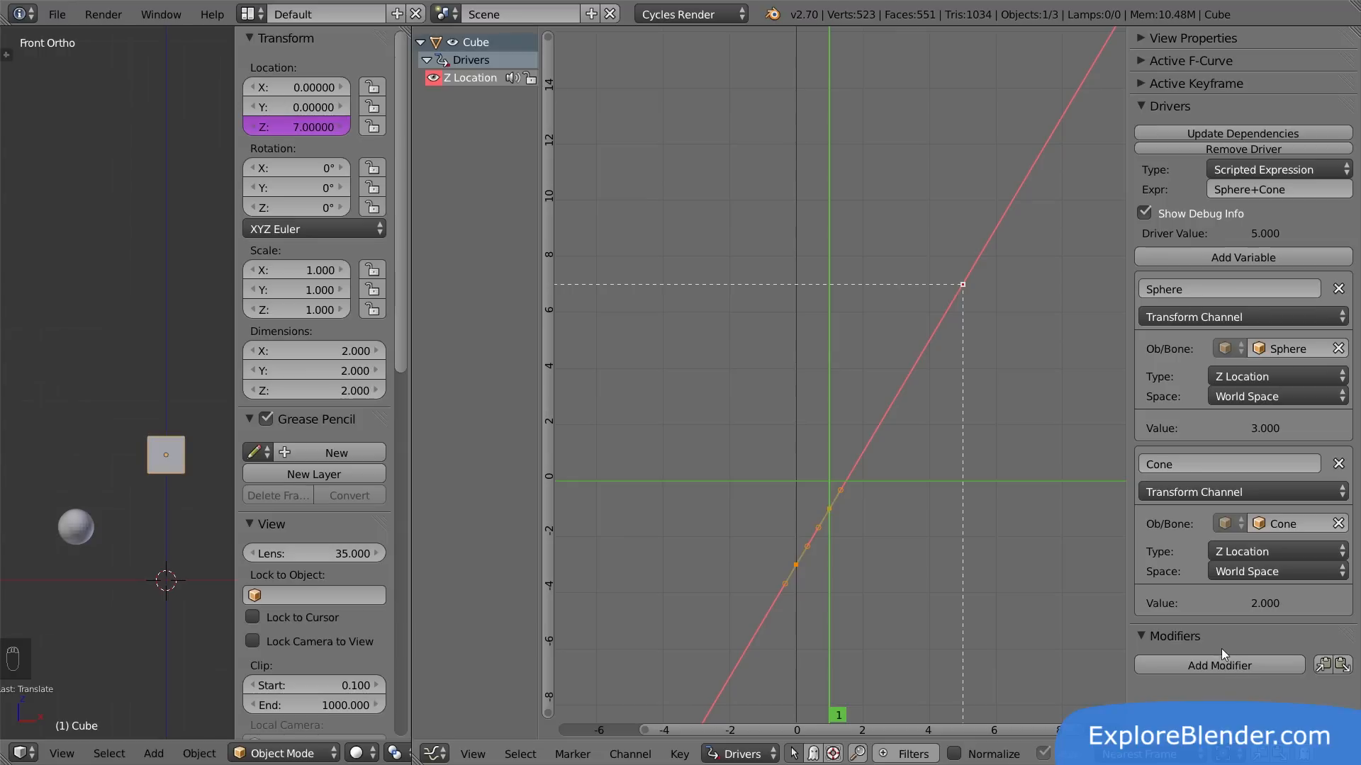
# - Undo the keyframe moves on the Z Location driver curve
pyautogui.click(1158, 666)
pyautogui.hotkey('ctrl', 'z')
pyautogui.hotkey('ctrl', 'z')
pyautogui.hotkey('ctrl', 'z')
pyautogui.hotkey('ctrl', 'z')
pyautogui.hotkey('ctrl', 'z')
pyautogui.hotkey('ctrl', 'z')
pyautogui.hotkey('ctrl', 'z')
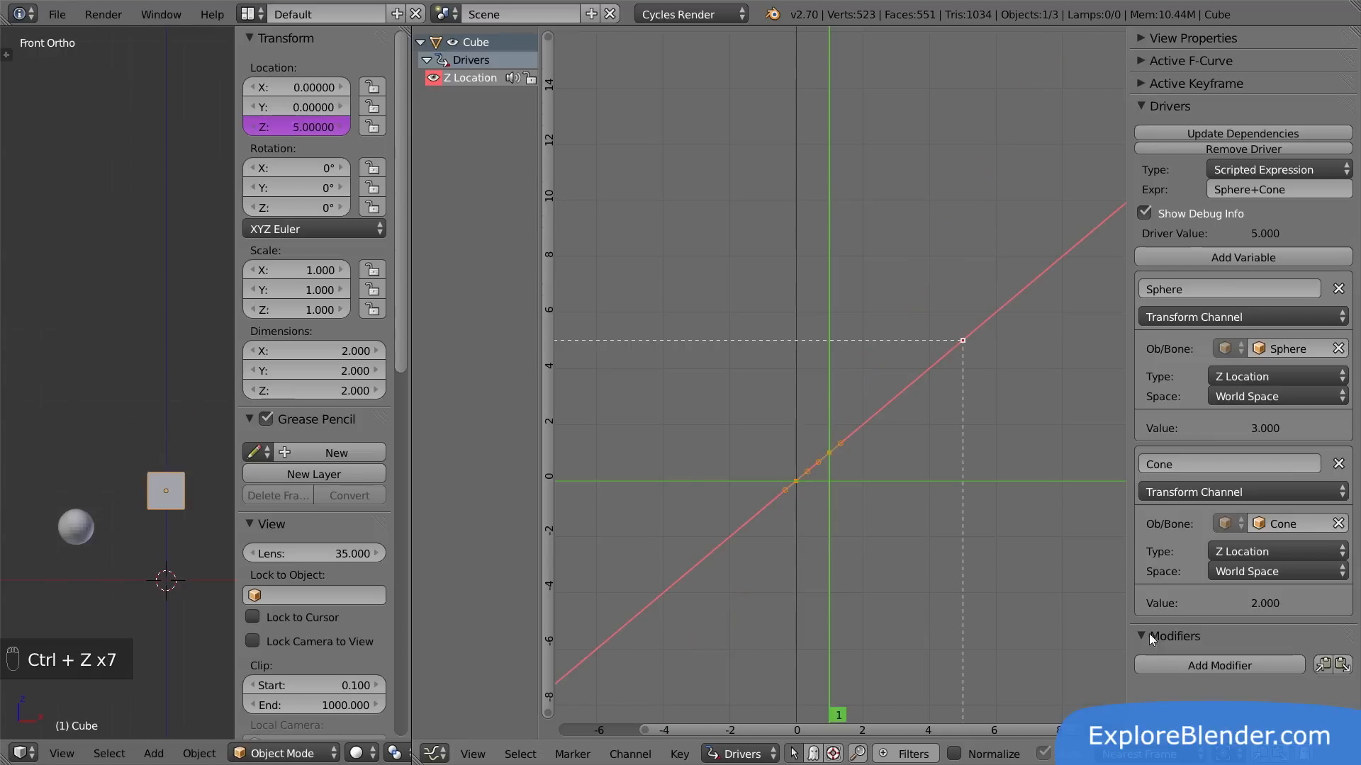
# - Add a Generator modifier to the cube's Z Location driver curve
pyautogui.click(1166, 661)
pyautogui.click(1115, 604)
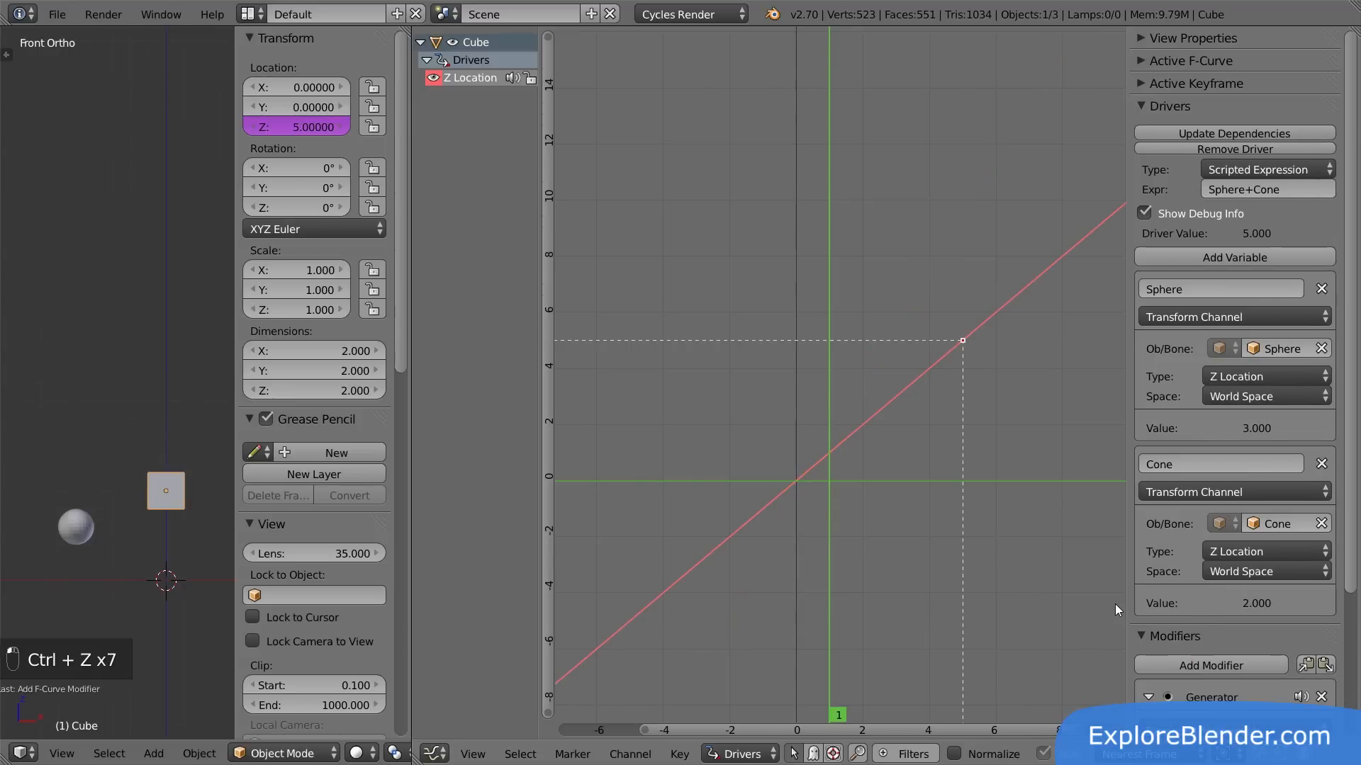
pyautogui.scroll(-5, 1223, 626)
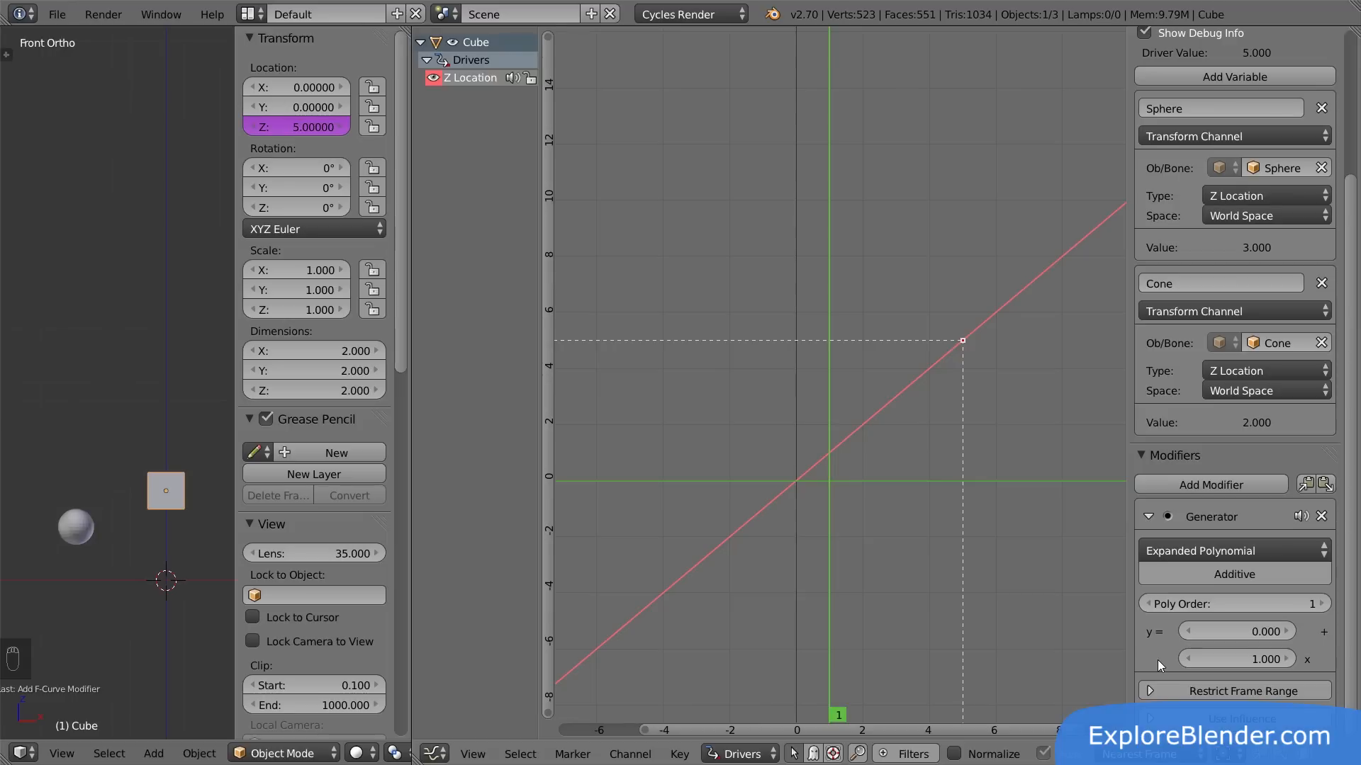
# - Set the Generator modifier's x coefficient to 2 and its constant to -3, and remove the modifier
pyautogui.click(1223, 661)
pyautogui.write('2')
pyautogui.press('Return')
pyautogui.click(1238, 631)
pyautogui.write('-3')
pyautogui.press('Return')
pyautogui.click(1321, 517)
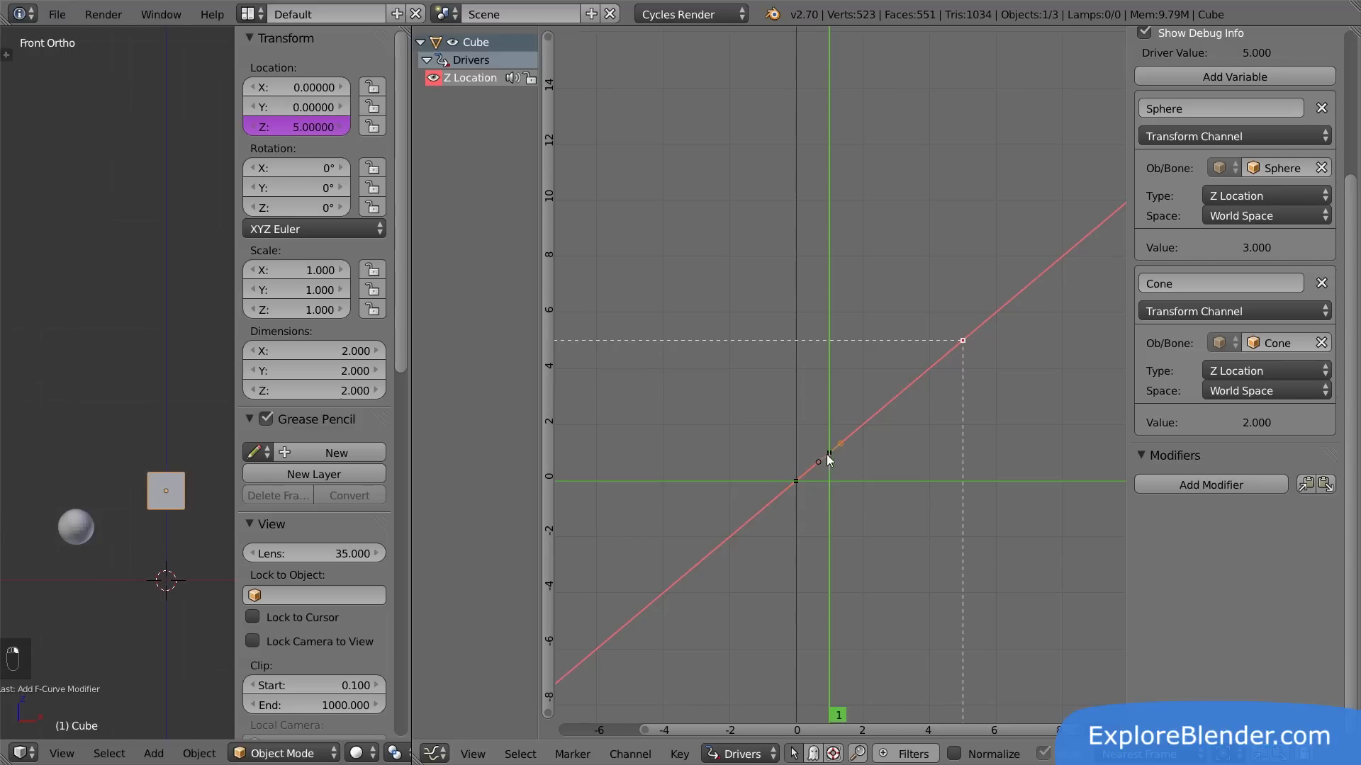
# - Rotate the driver curve's keyframe handles, making them steep at the keyframe at 1 and nearly flat at the origin keyframe
pyautogui.press('r')
pyautogui.click(841, 474)
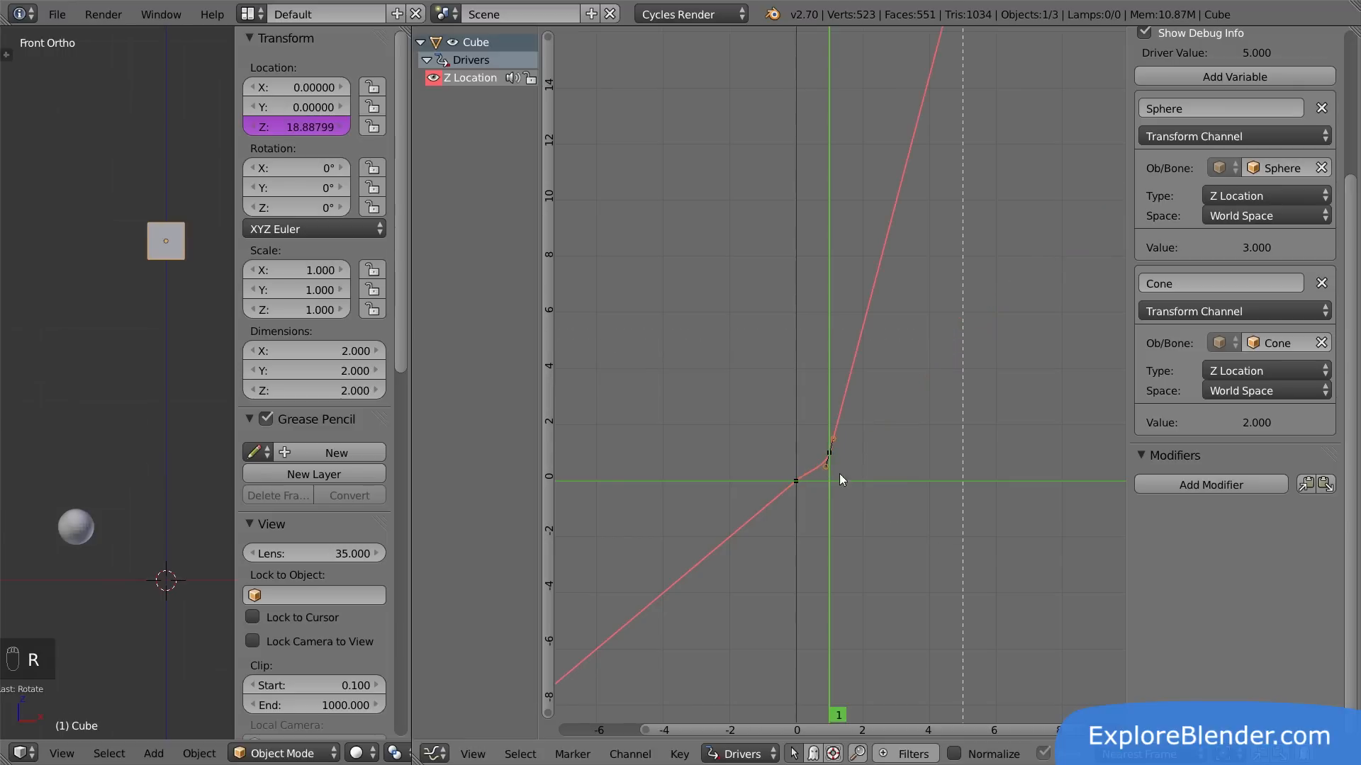
pyautogui.press('r')
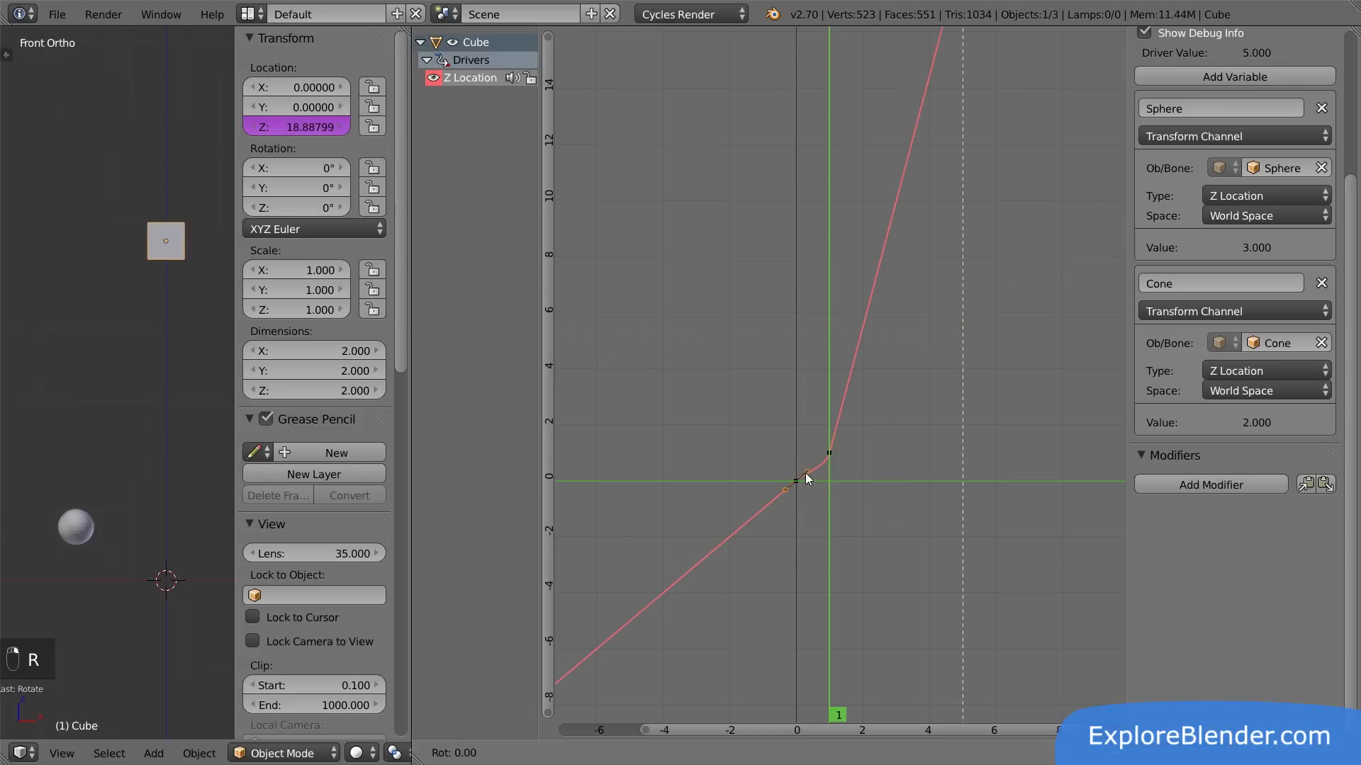
pyautogui.click(759, 516)
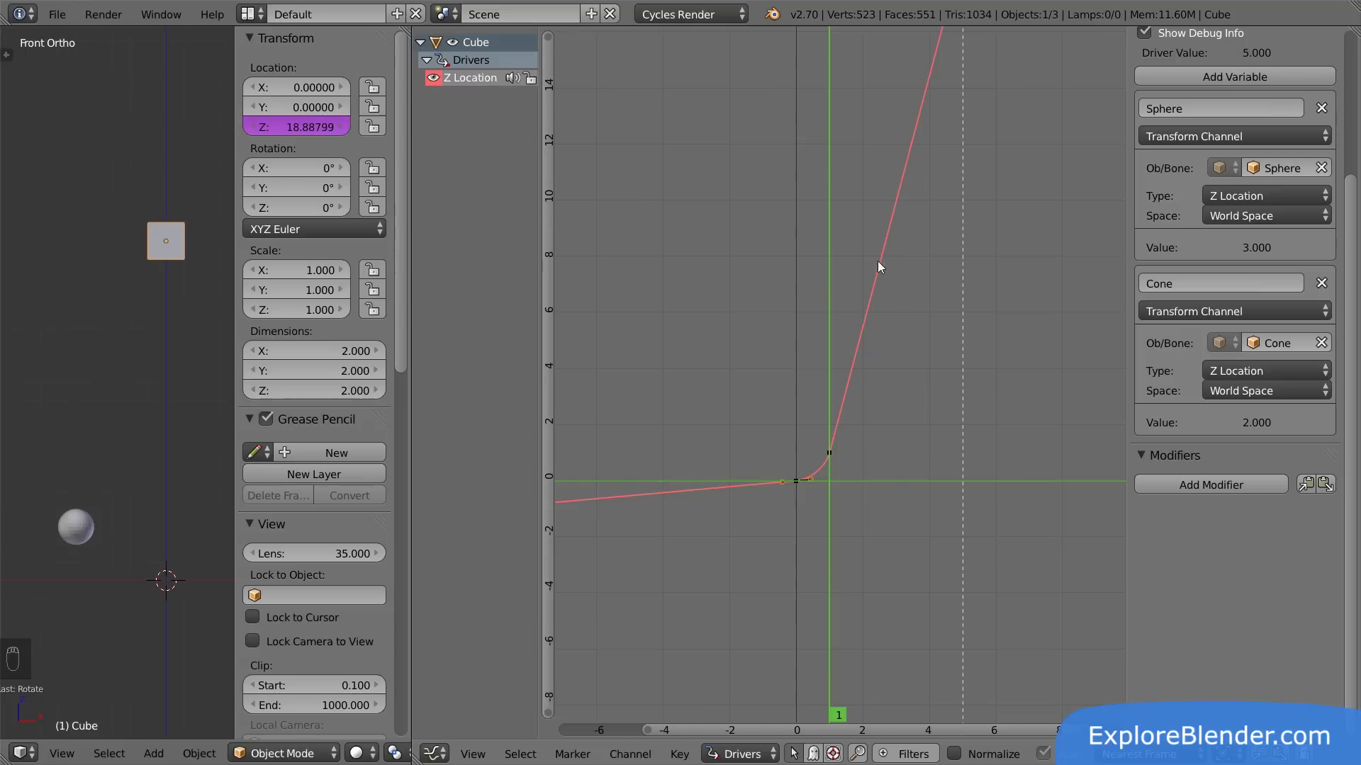
# - Test the reshaped curve by moving the sphere below the ground line, cancel the move, and reselect the cube
pyautogui.rightClick(87, 516)
pyautogui.press('g')
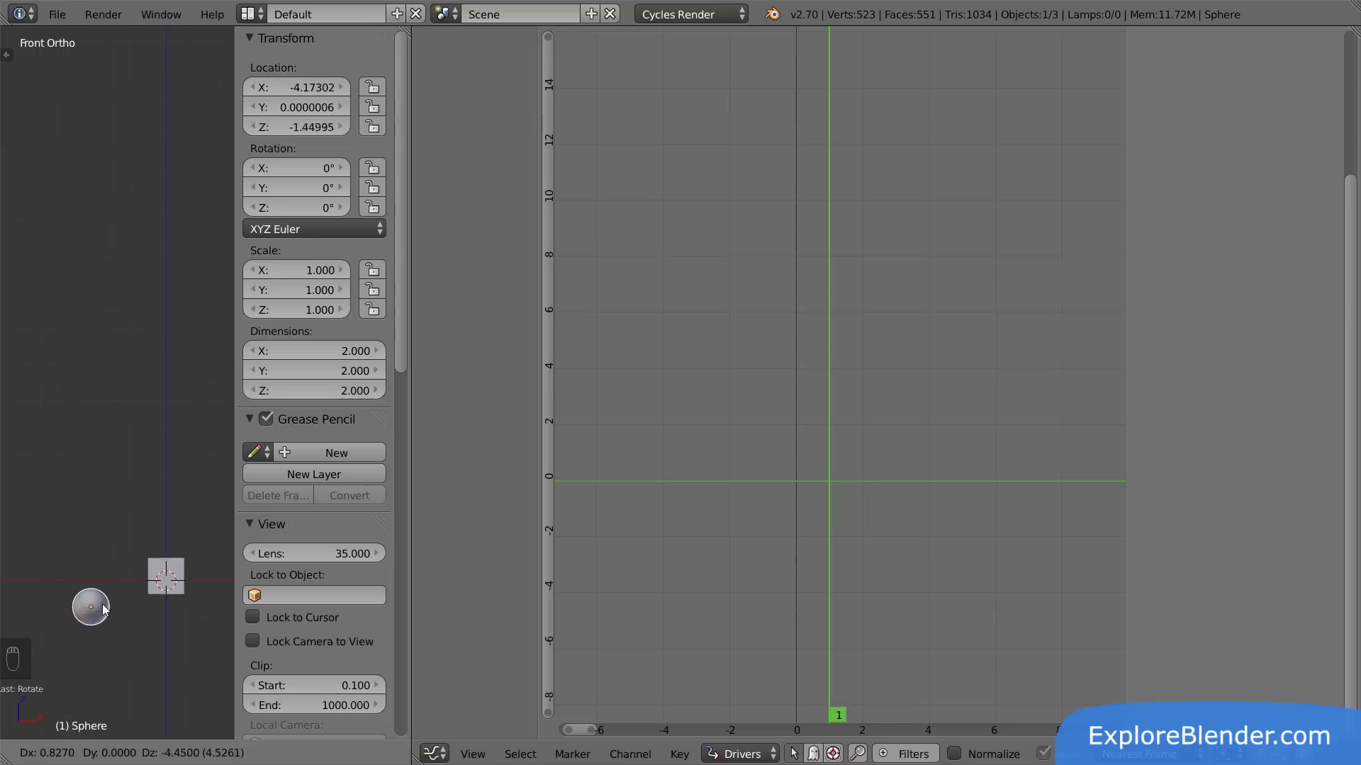
pyautogui.rightClick(95, 578)
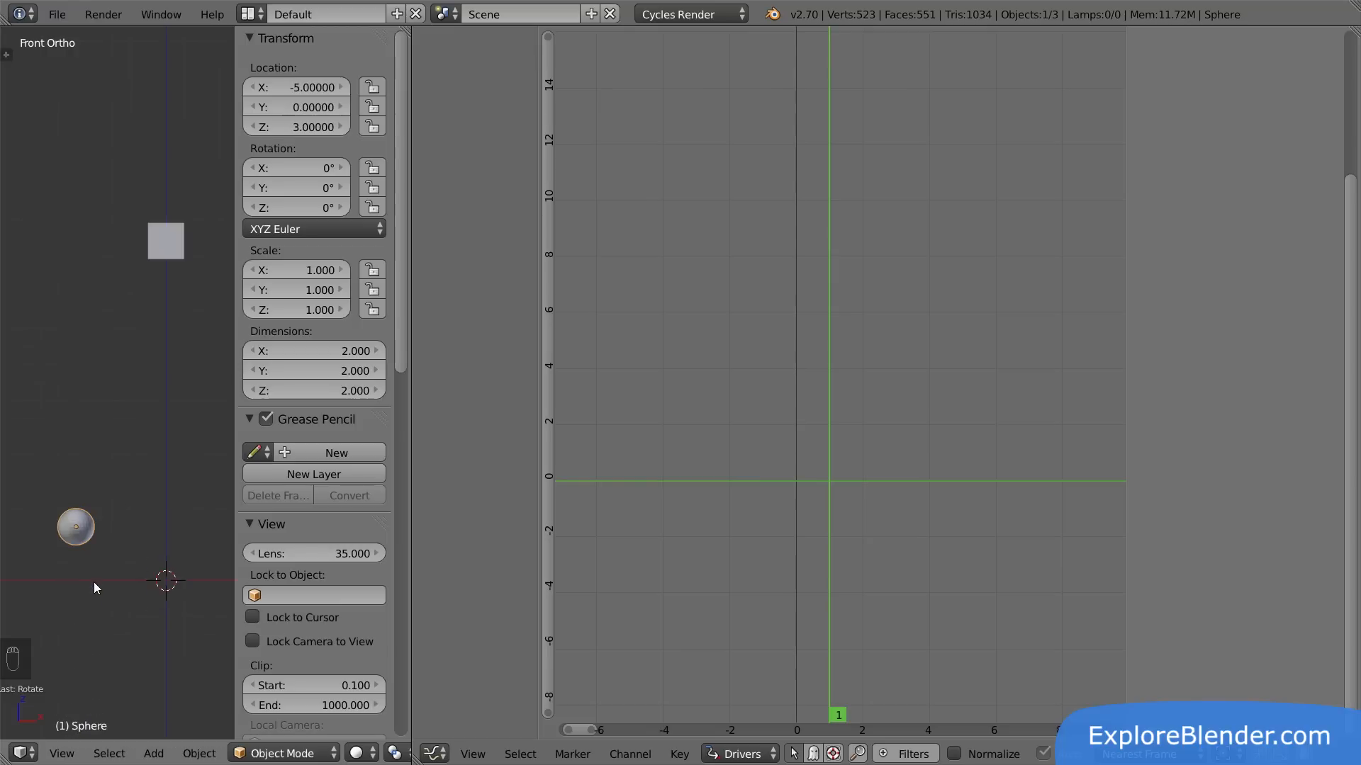
pyautogui.rightClick(172, 250)
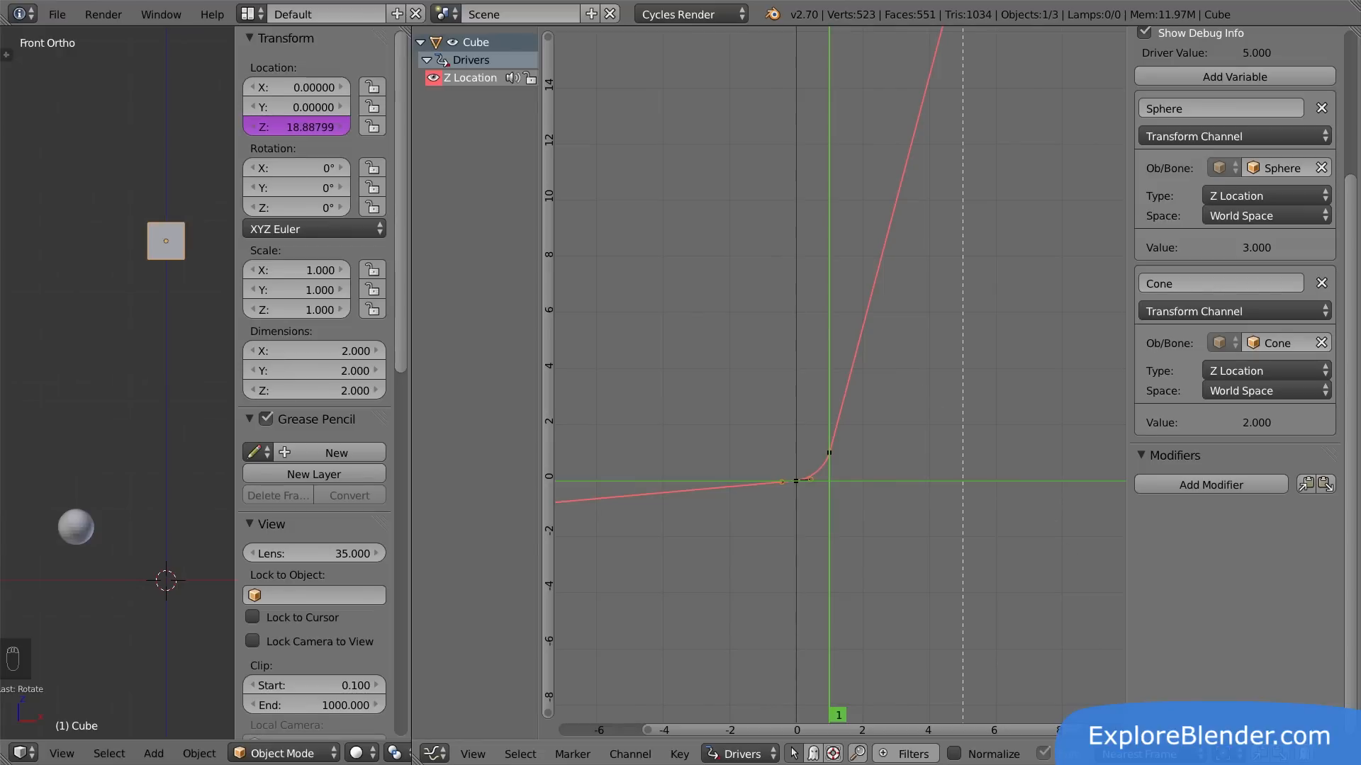
# - Set keyframe snapping to No Auto-Snap and duplicate the driver curve's keyframe at 1 to about 1.8 and 4.2 on the horizontal axis
pyautogui.click(1147, 754)
pyautogui.click(1162, 730)
pyautogui.hotkey('shift', 'd')
pyautogui.click(856, 363)
pyautogui.hotkey('shift', 'd')
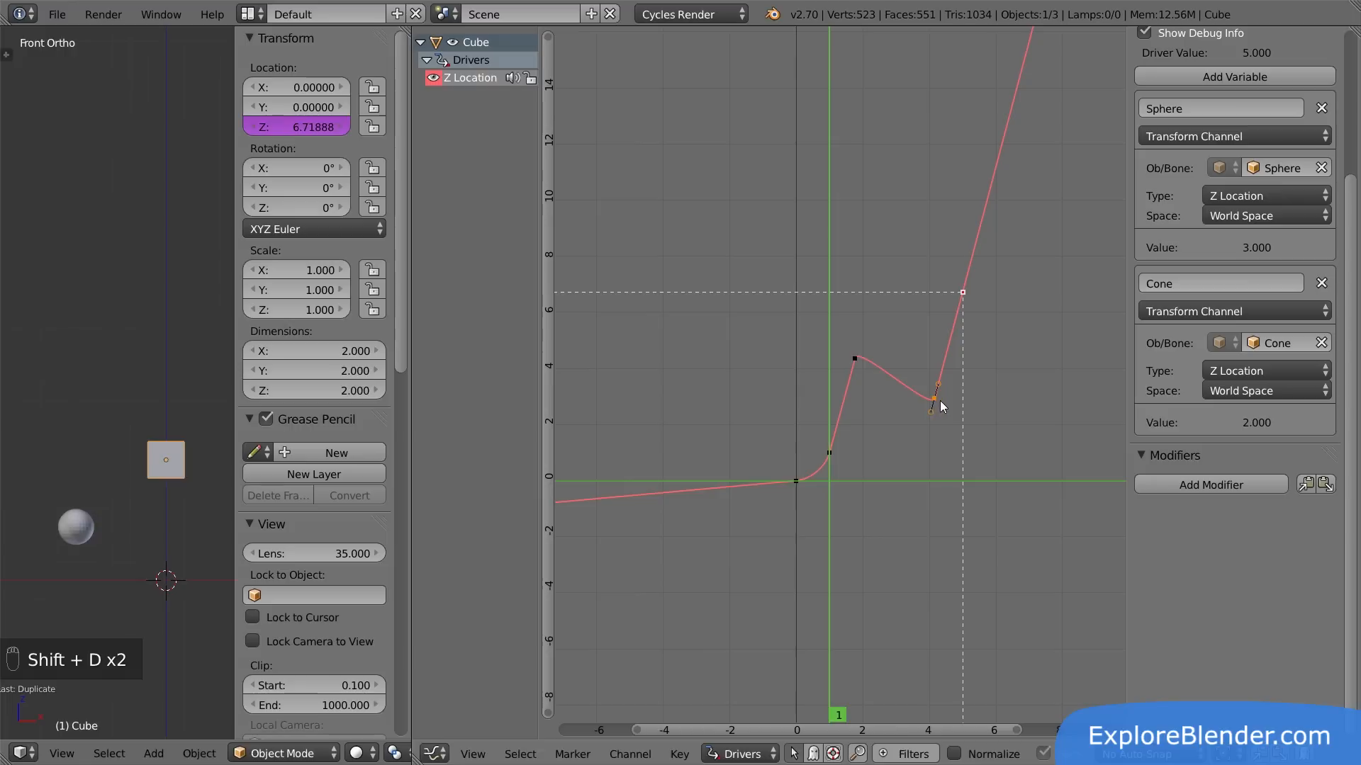
# - Duplicate the last copied keyframe to about 6 on the horizontal axis and rotate its handles
pyautogui.hotkey('shift', 'd')
pyautogui.click(994, 351)
pyautogui.press('r')
pyautogui.click(983, 407)
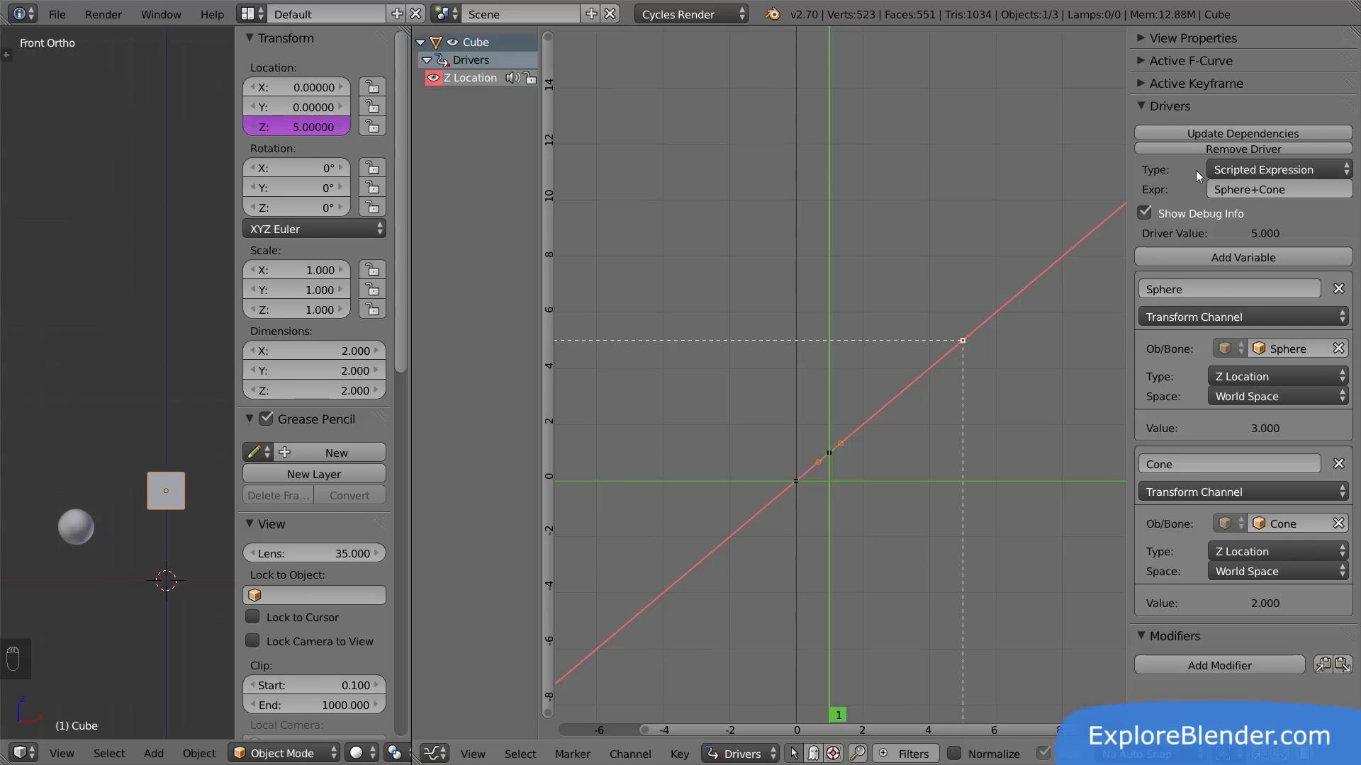
# - Try the driver types Sum Values and Averaged Value on the cube's Z Location driver
pyautogui.click(1236, 168)
pyautogui.click(1223, 171)
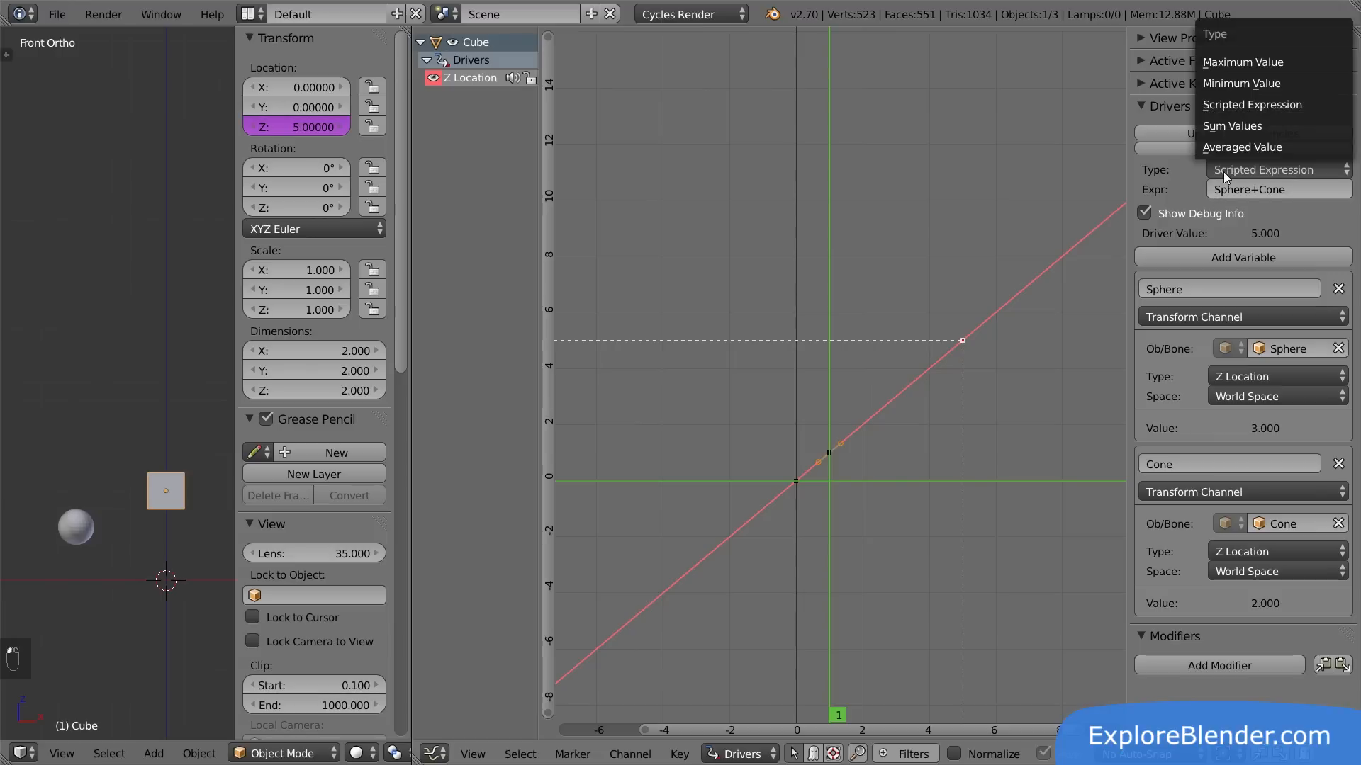
pyautogui.click(1231, 127)
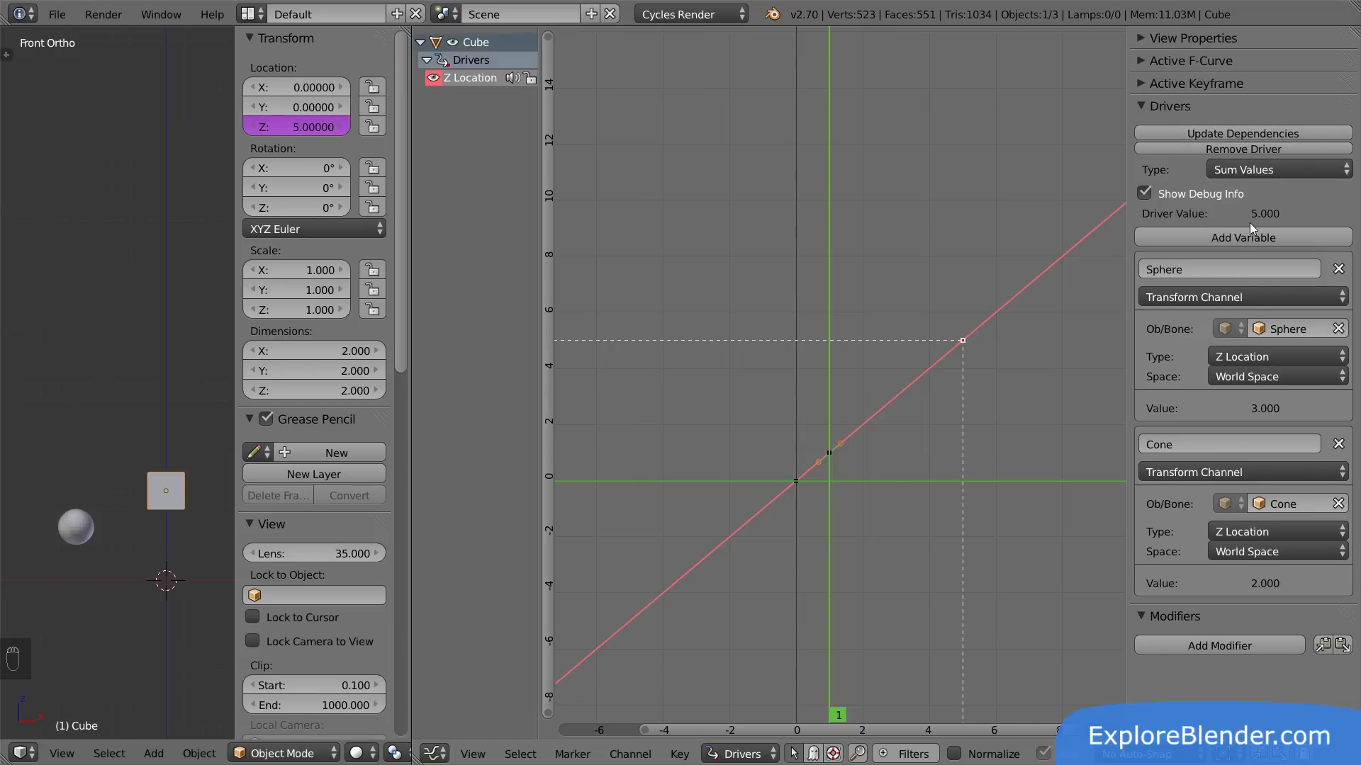
pyautogui.click(1222, 171)
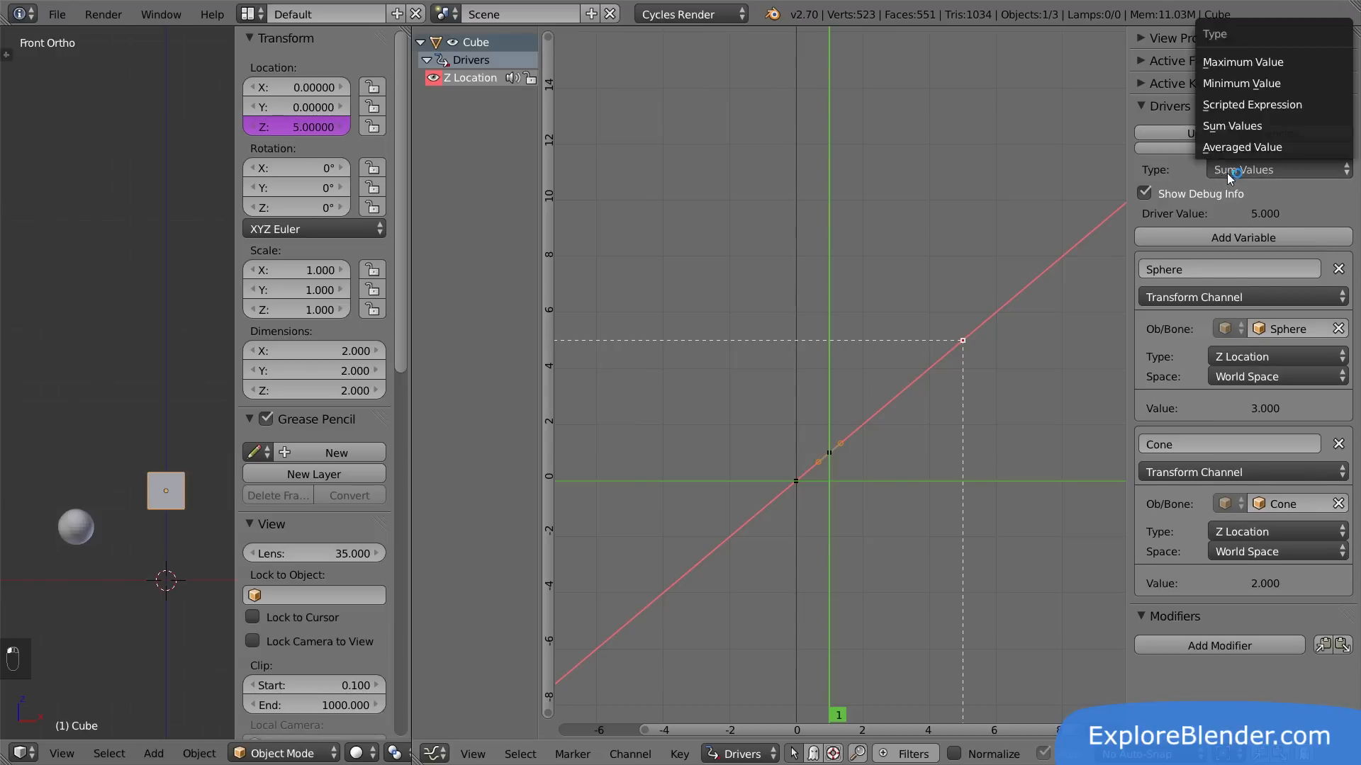
pyautogui.click(1286, 146)
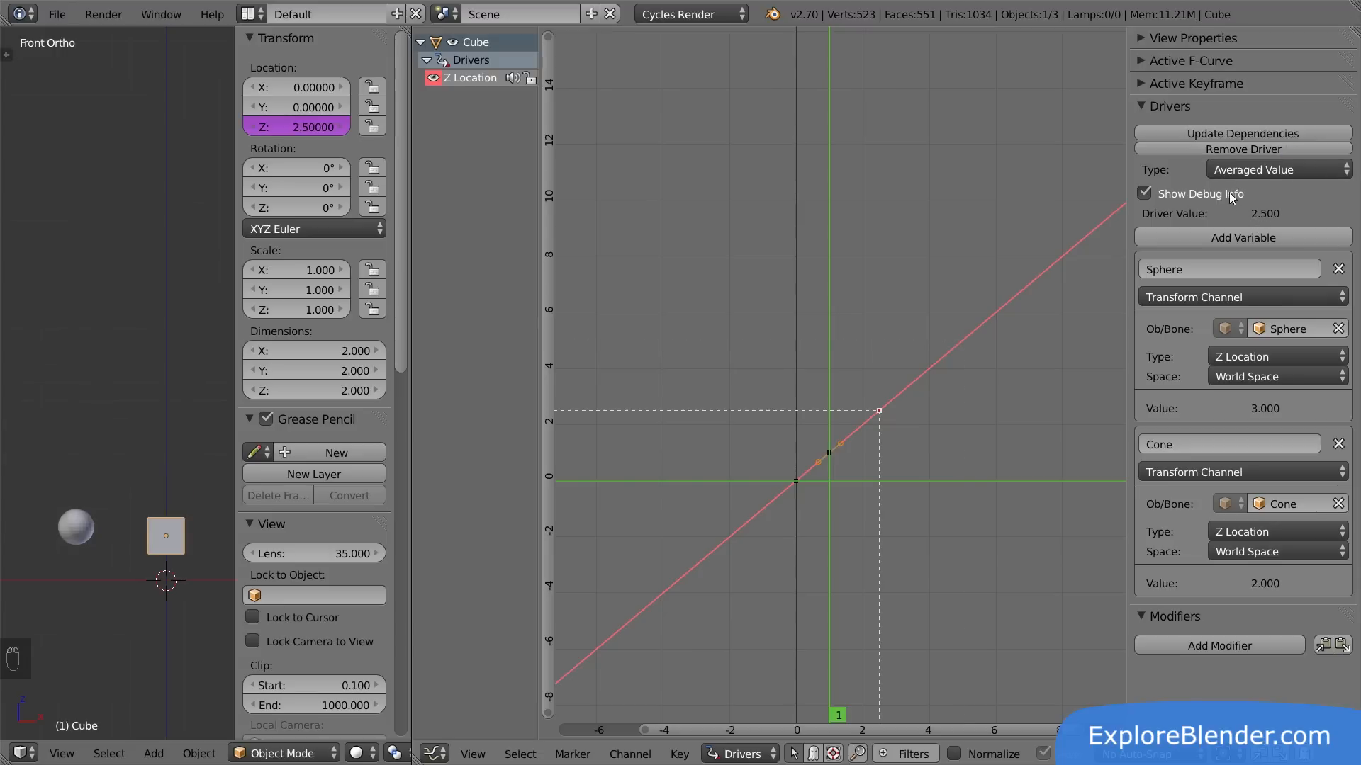
# - Return the driver type to Scripted Expression and set the expression to (Sphere+Cone)/2
pyautogui.click(1231, 171)
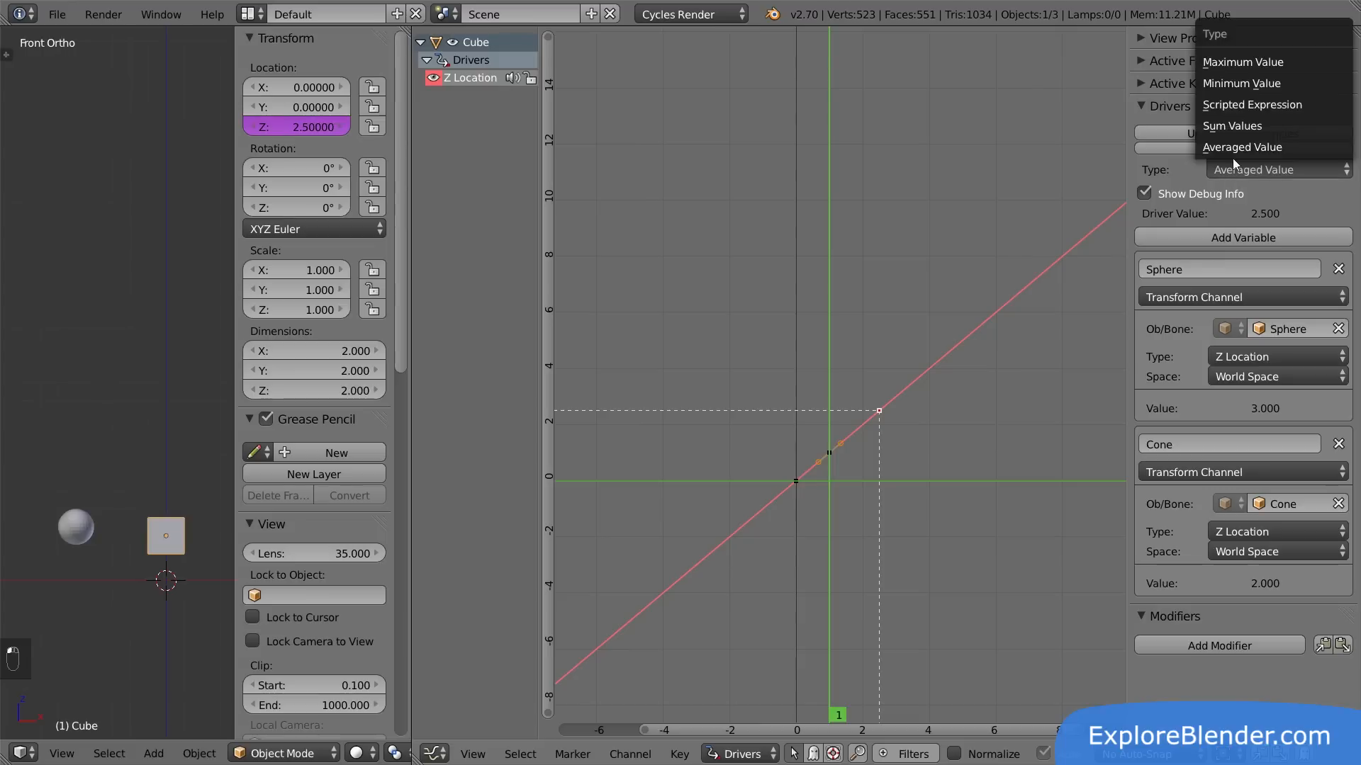
pyautogui.click(1234, 106)
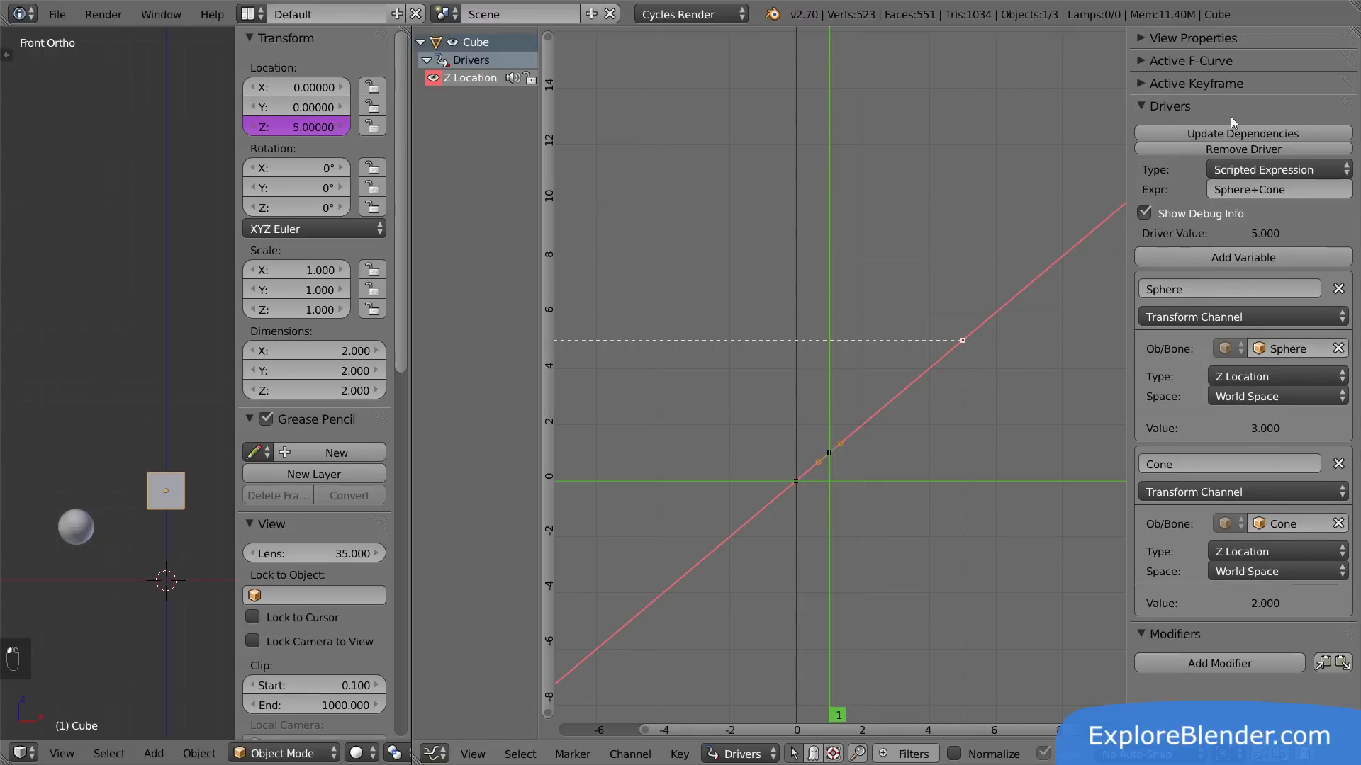
pyautogui.click(1215, 190)
pyautogui.press('Home')
pyautogui.write('(')
pyautogui.press('End')
pyautogui.write(')/')
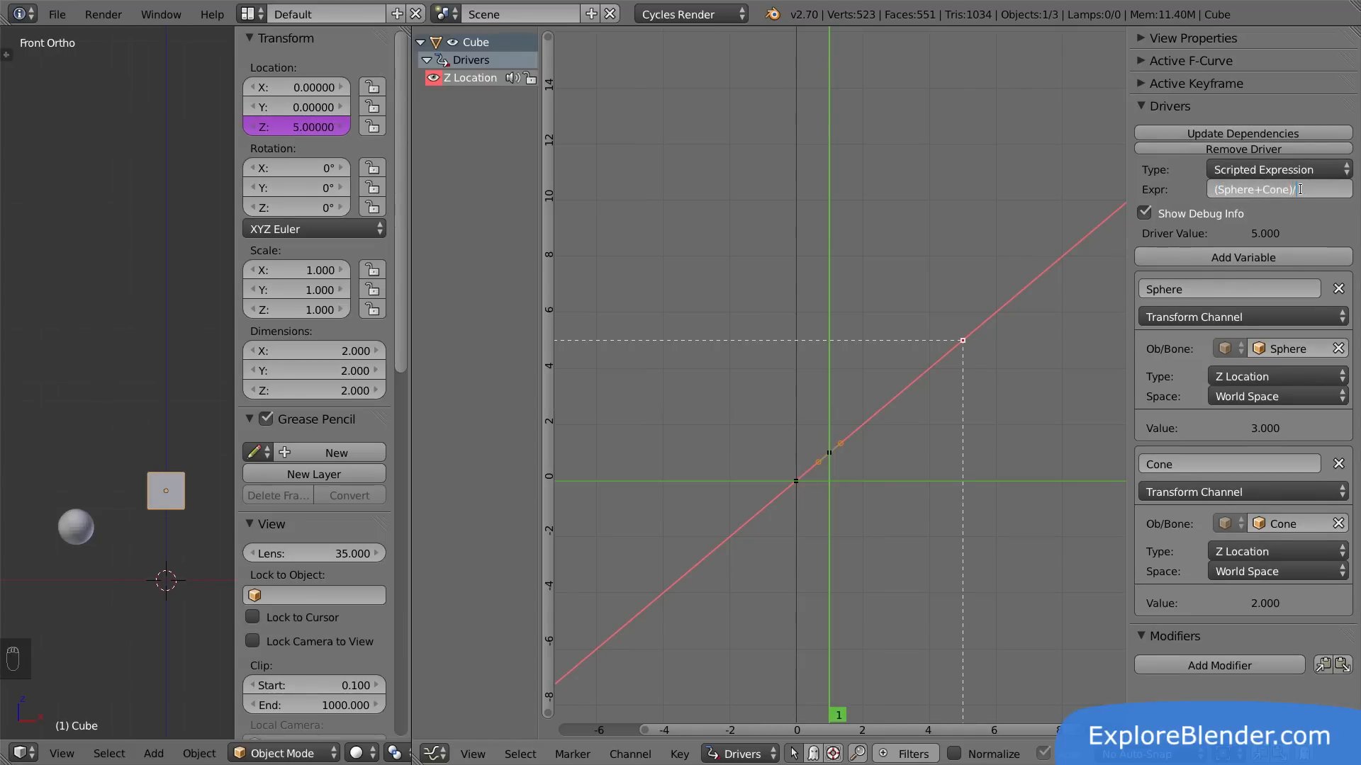
pyautogui.write('2')
pyautogui.press('Return')
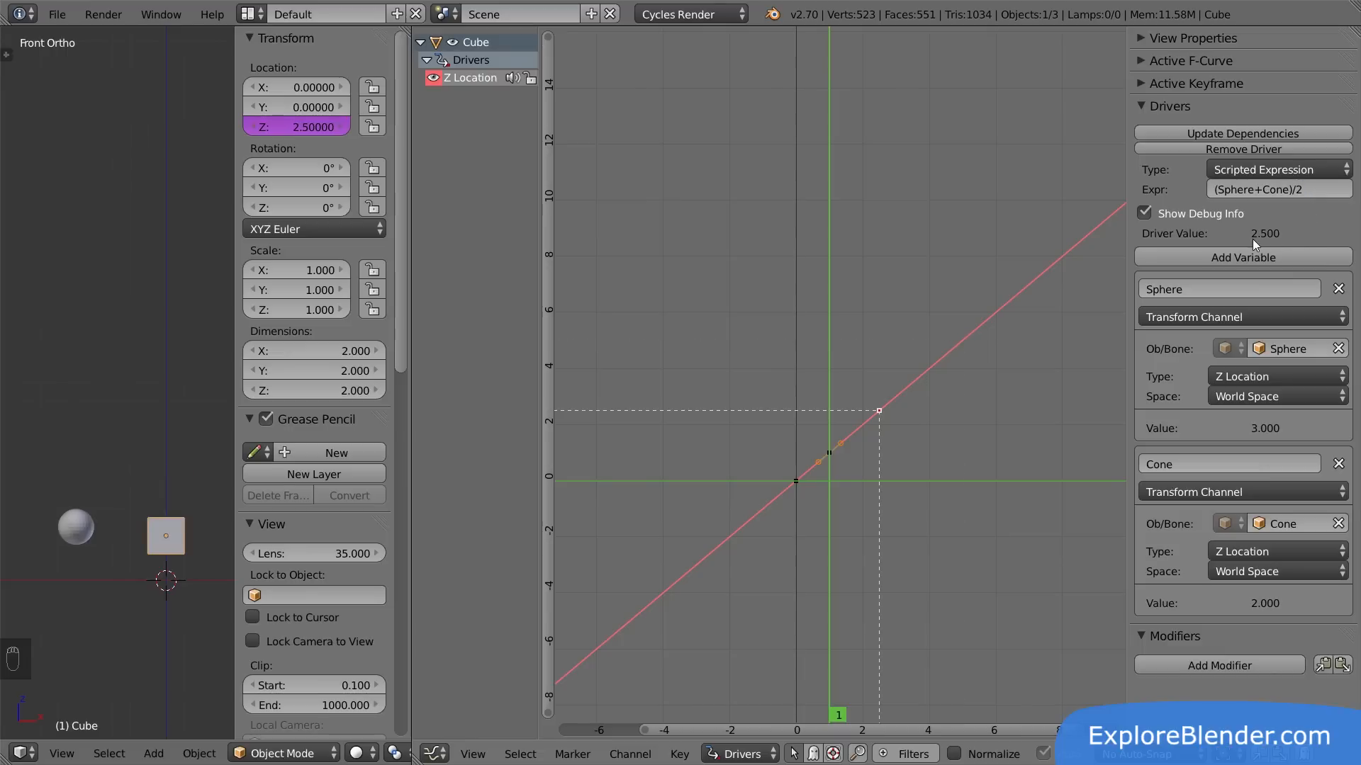
# - Try the driver types Maximum Value and Minimum Value on the cube's Z Location driver
pyautogui.click(1211, 173)
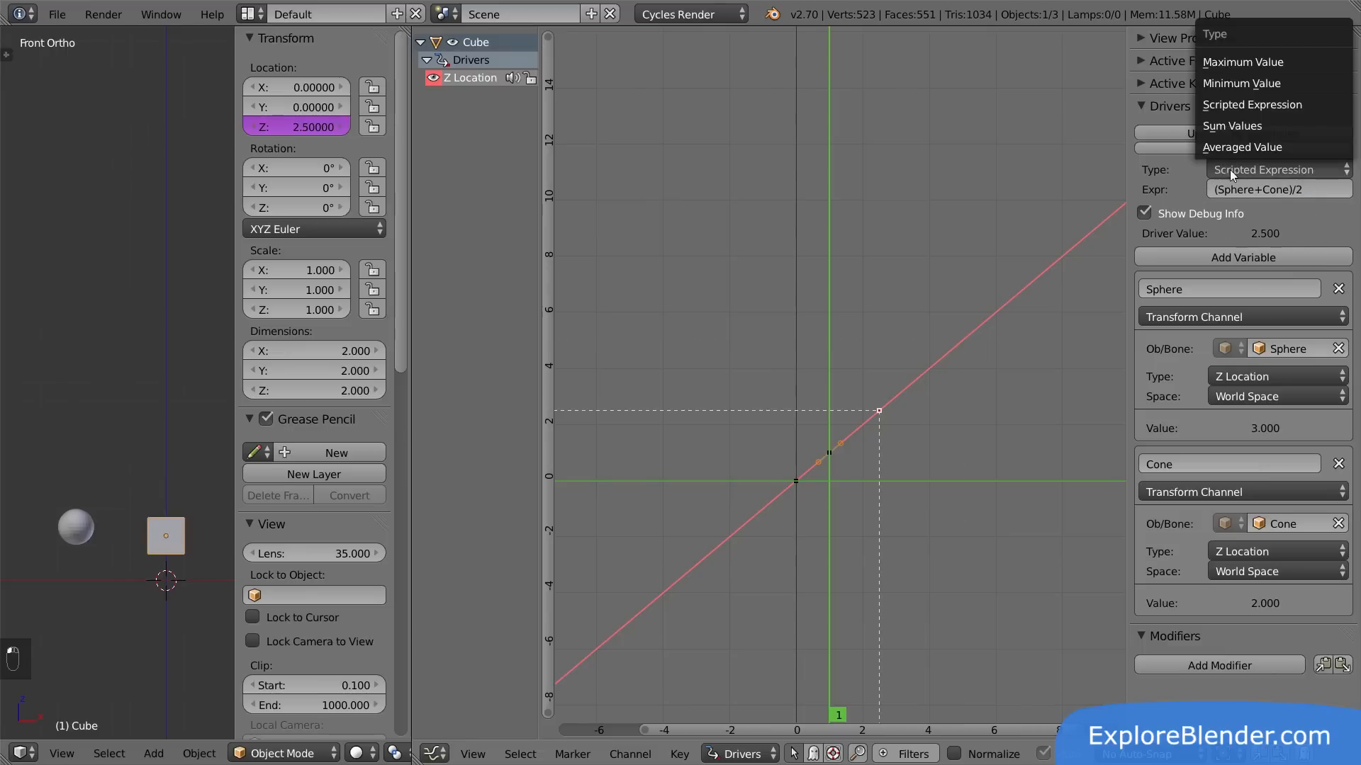
pyautogui.click(1311, 62)
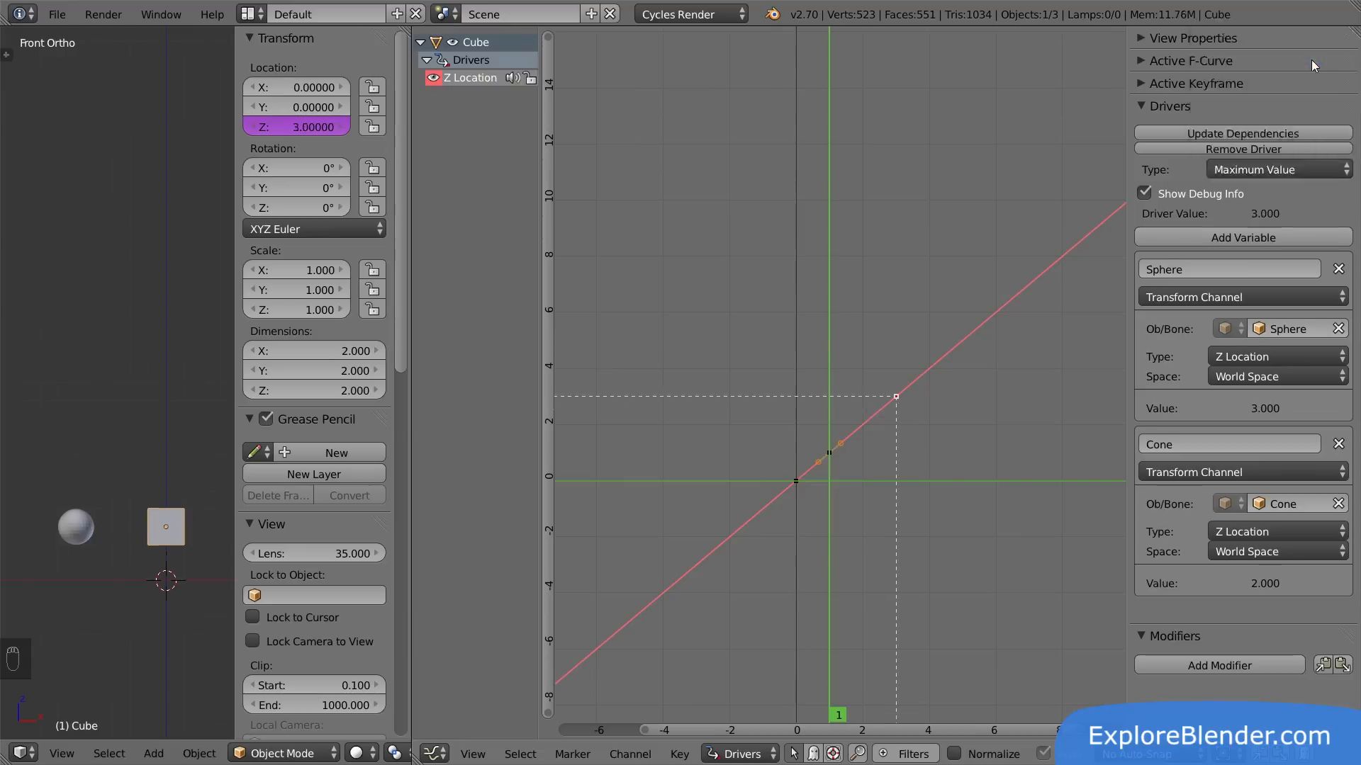
pyautogui.click(1284, 170)
pyautogui.click(1262, 83)
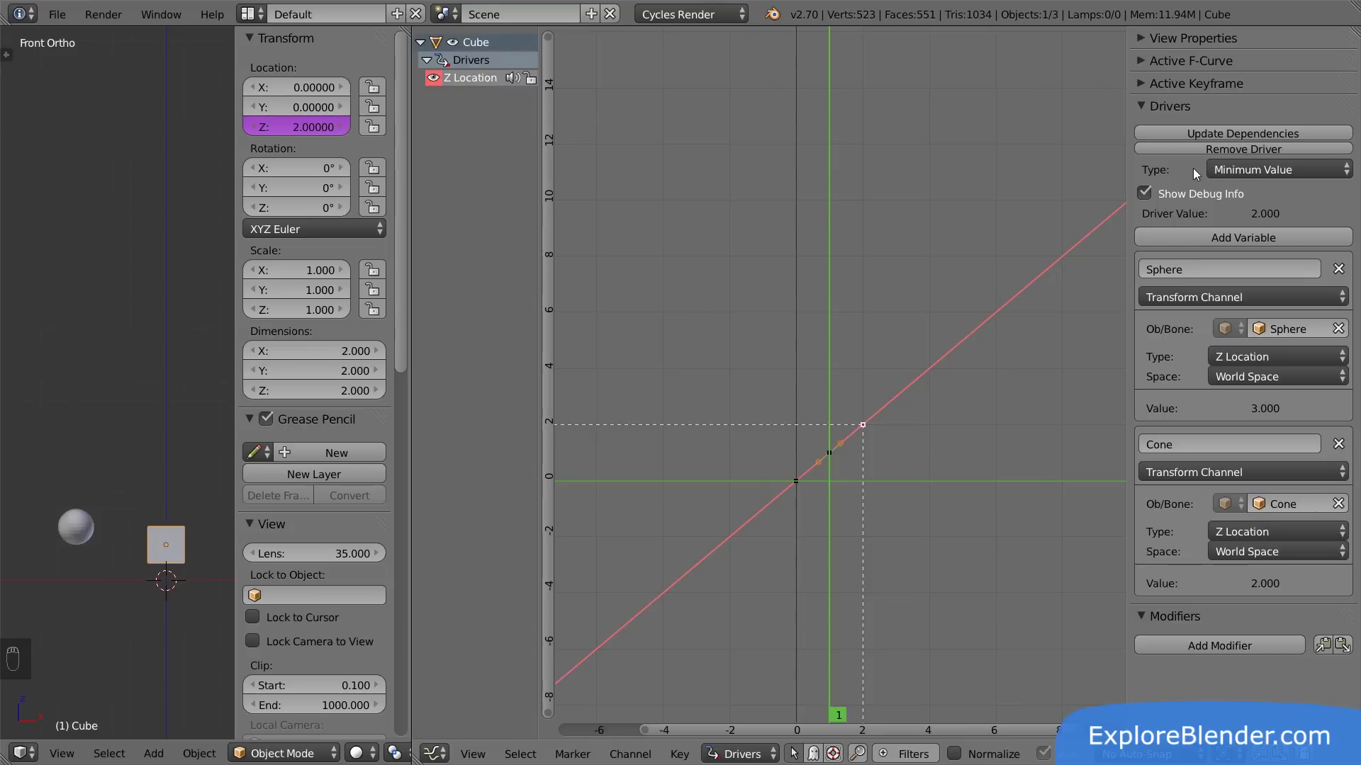
# - Switch the driver type back to Scripted Expression and set the expression to max(Sphere,Cone)
pyautogui.click(1212, 170)
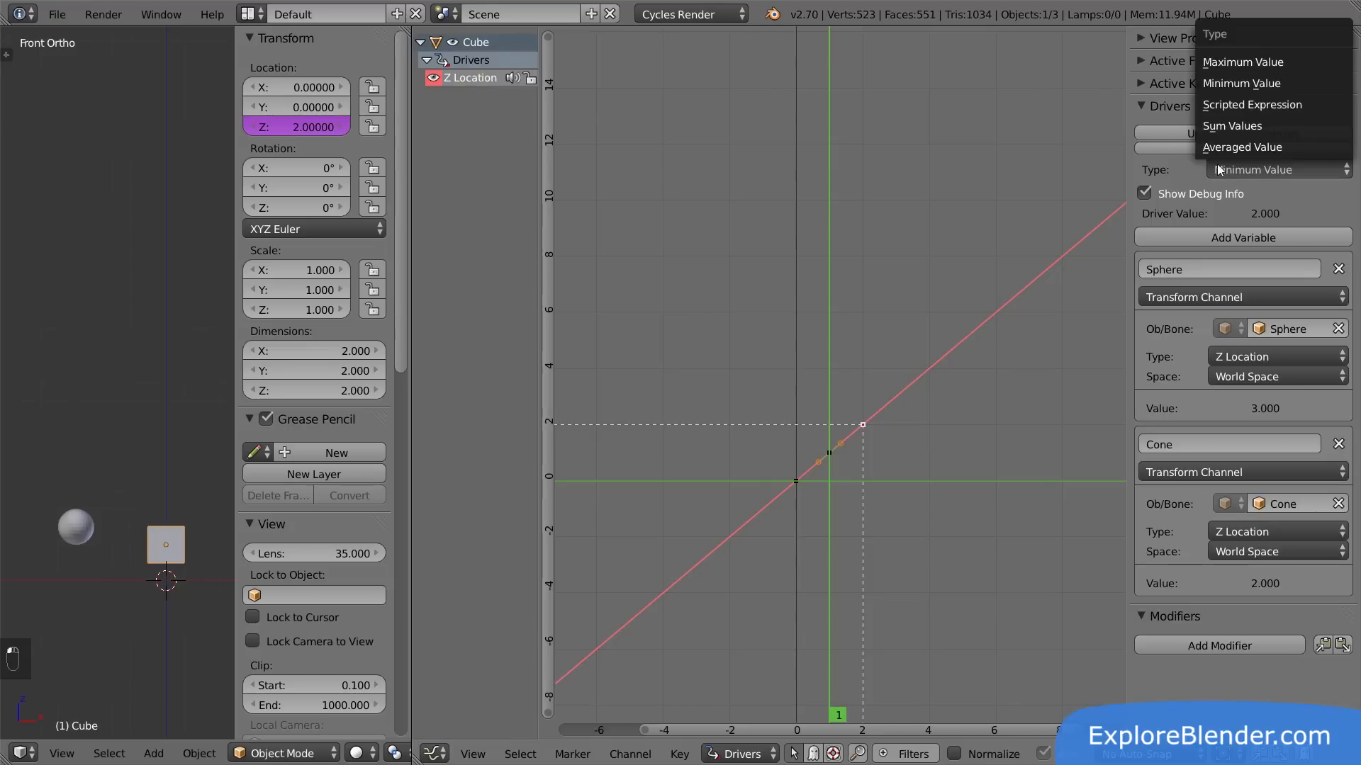
pyautogui.click(1230, 107)
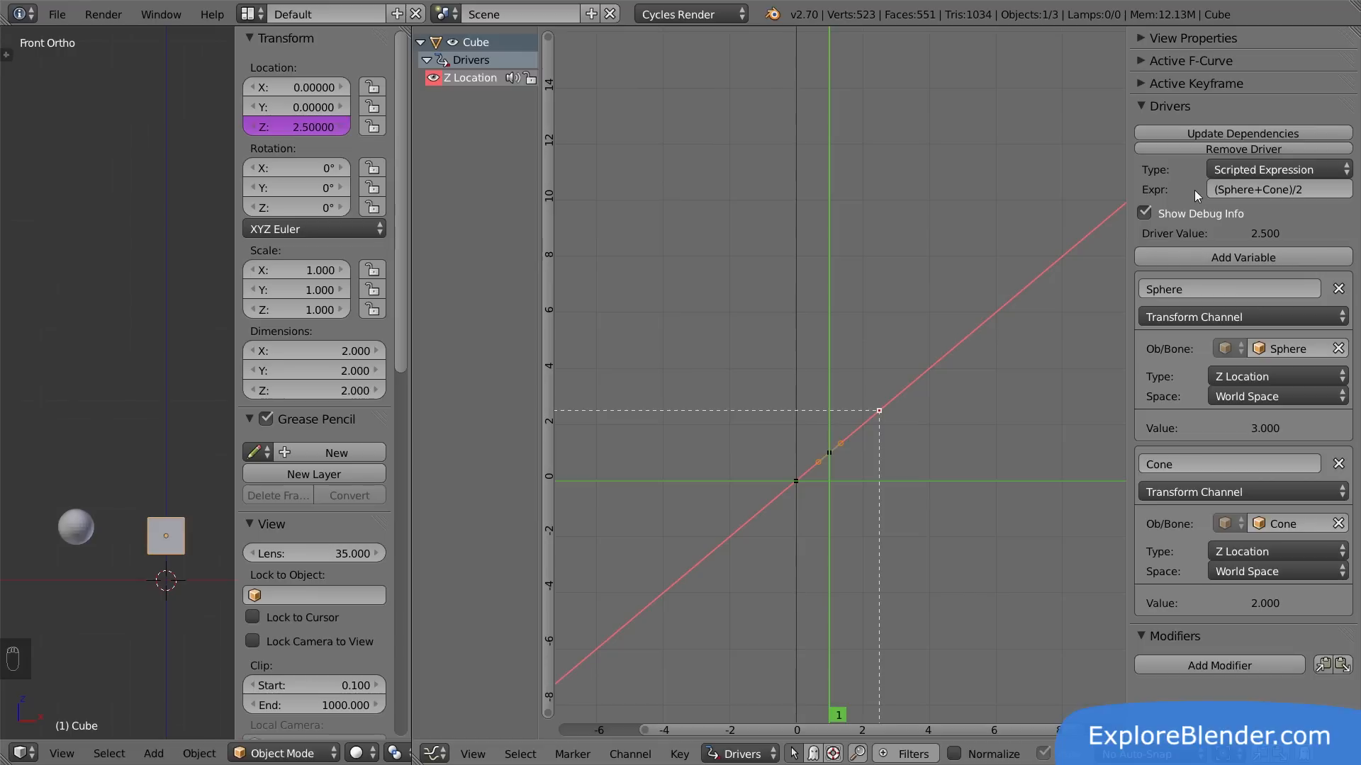
pyautogui.click(1219, 189)
pyautogui.write('max(Sphere,Cone)')
pyautogui.press('Return')
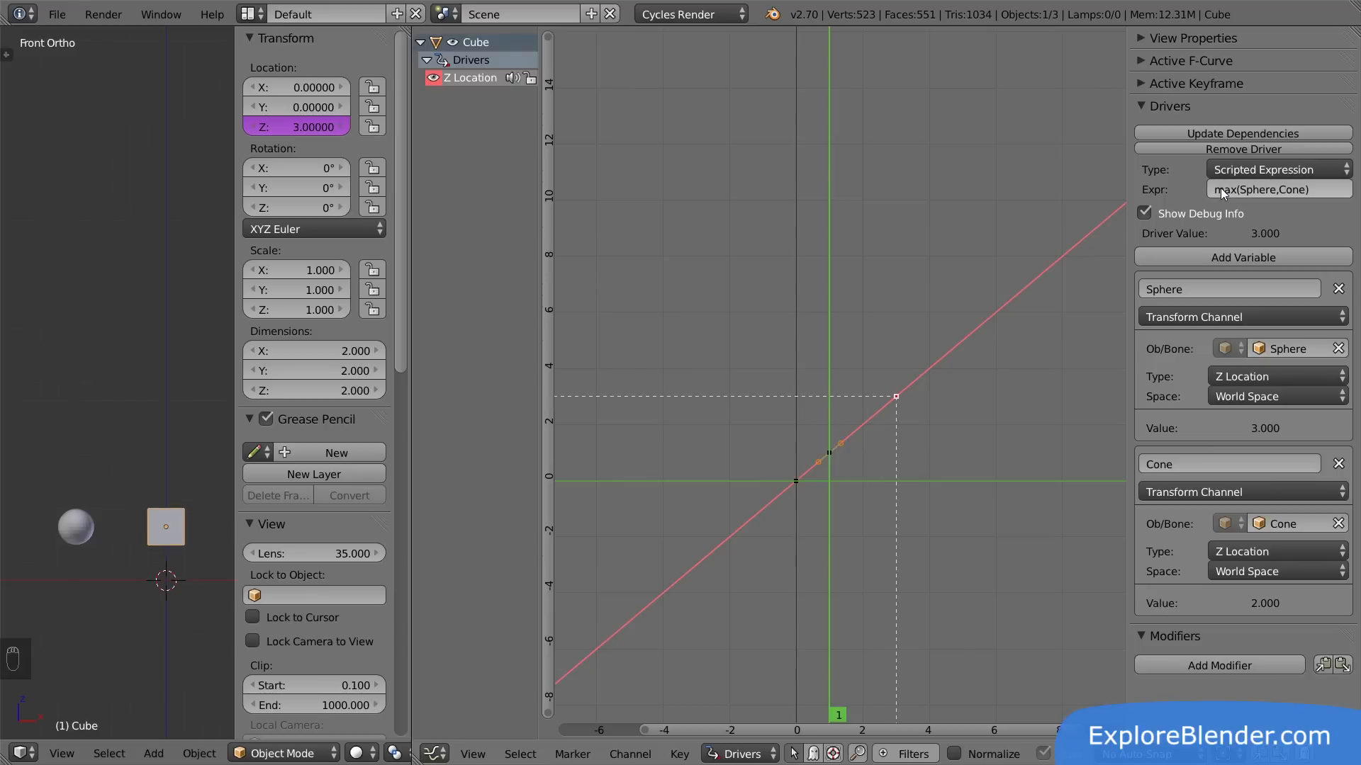
# - Change the driver expression's function so that it reads min(Sphere,Cone)
pyautogui.click(1234, 189)
pyautogui.press('BackSpace')
pyautogui.press('BackSpace')
pyautogui.write('in')
pyautogui.press('Return')
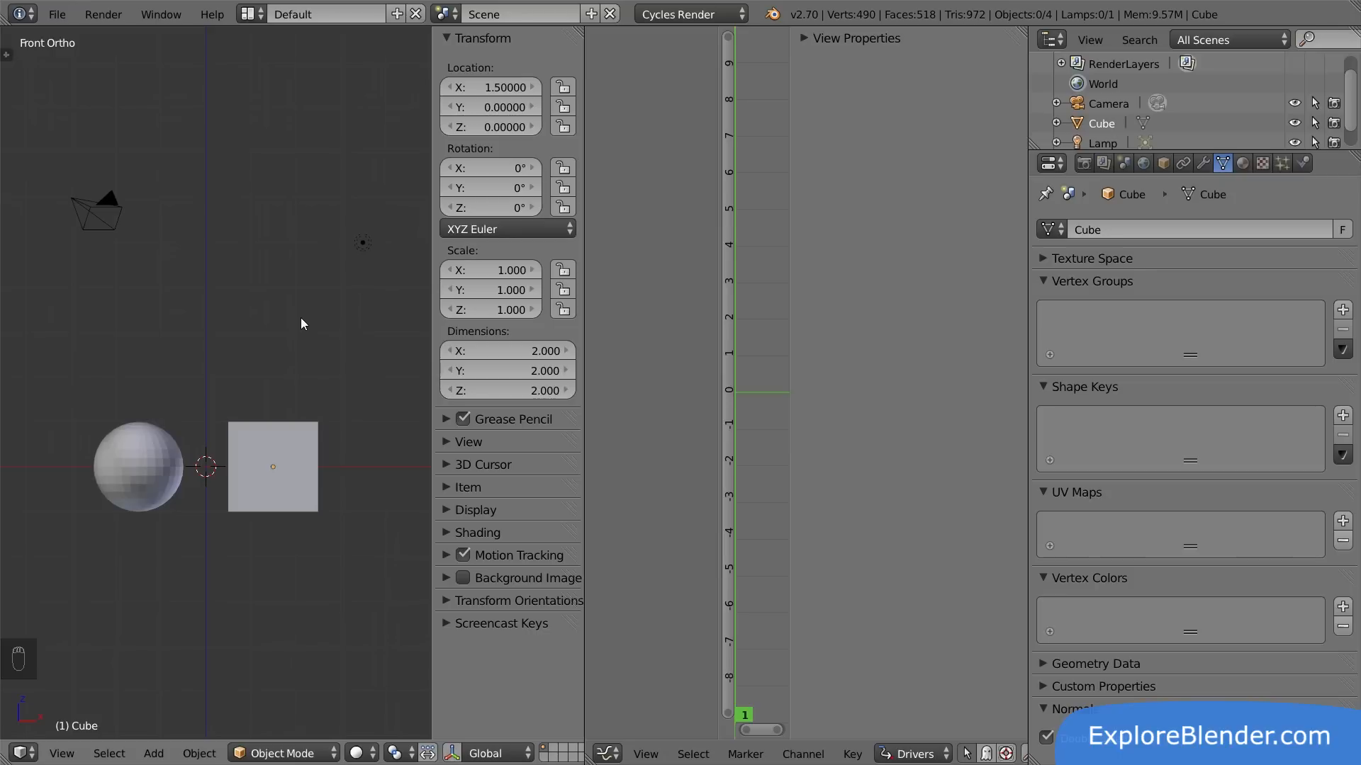
# - Examine the object data settings of the lamp and of the camera
pyautogui.rightClick(362, 249)
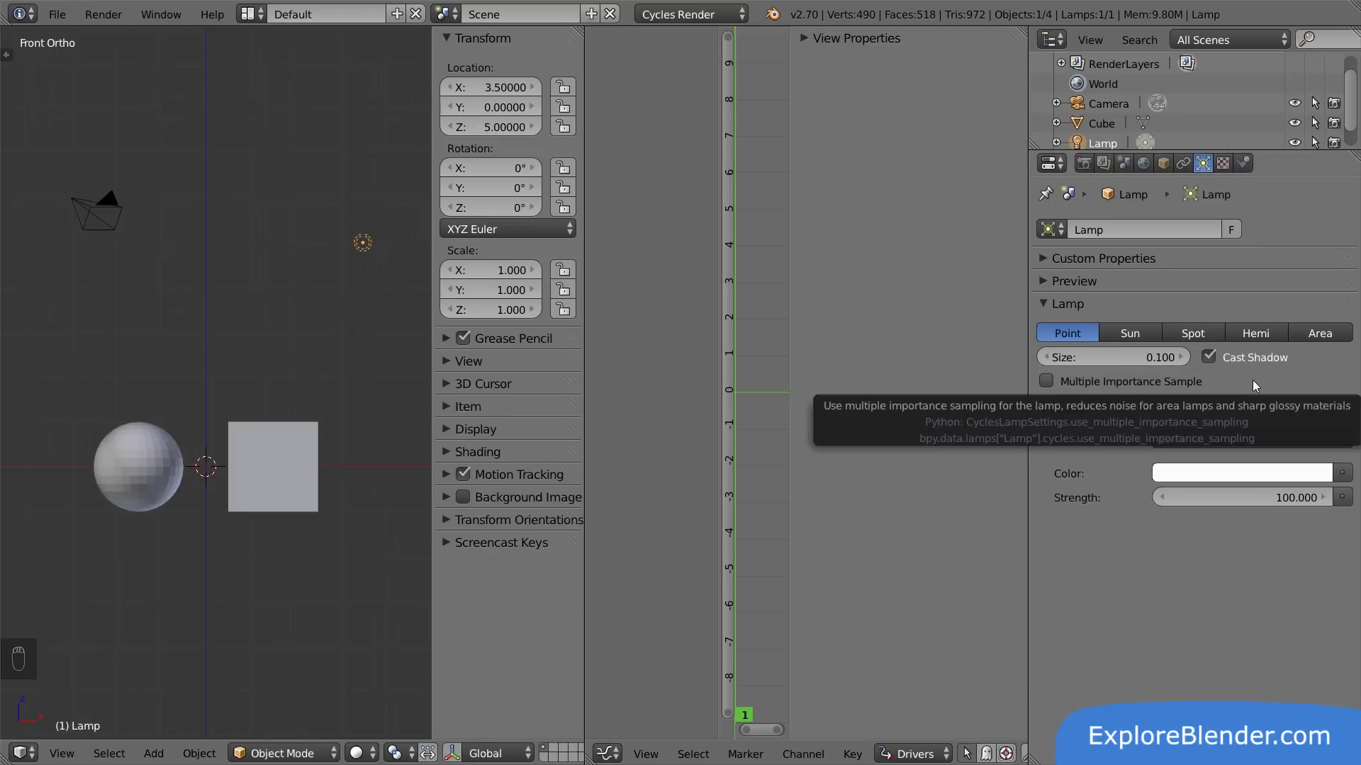
pyautogui.rightClick(119, 211)
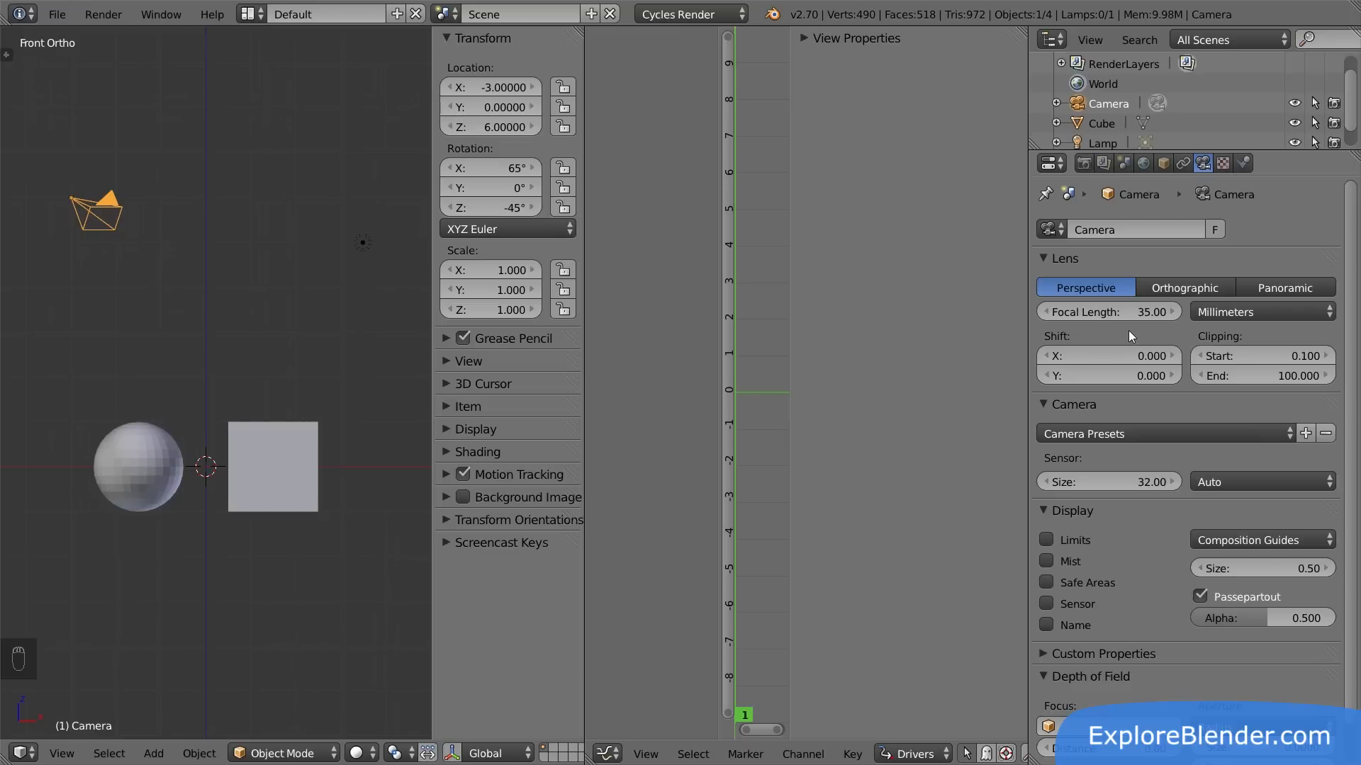
# - Add a single driver to the cube's Z location and show the driver's settings
pyautogui.rightClick(296, 429)
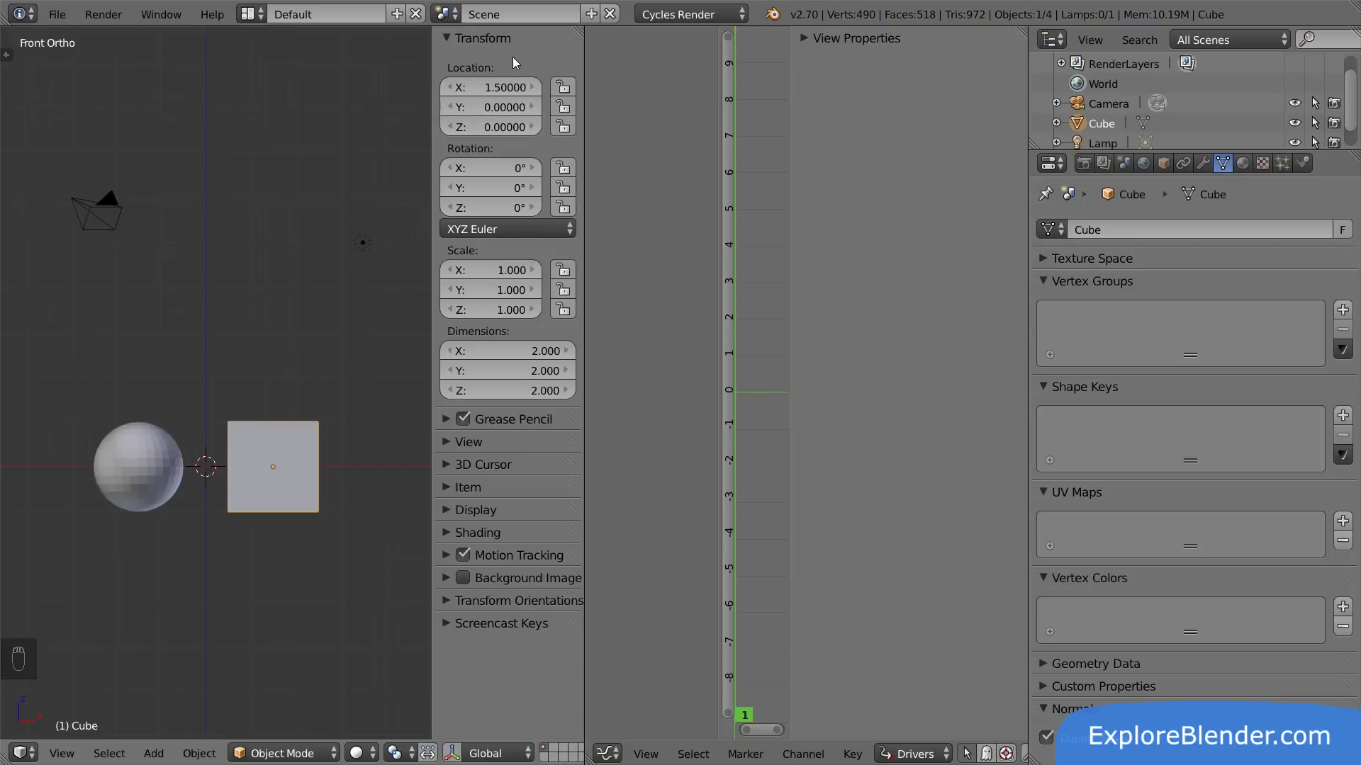
pyautogui.rightClick(446, 127)
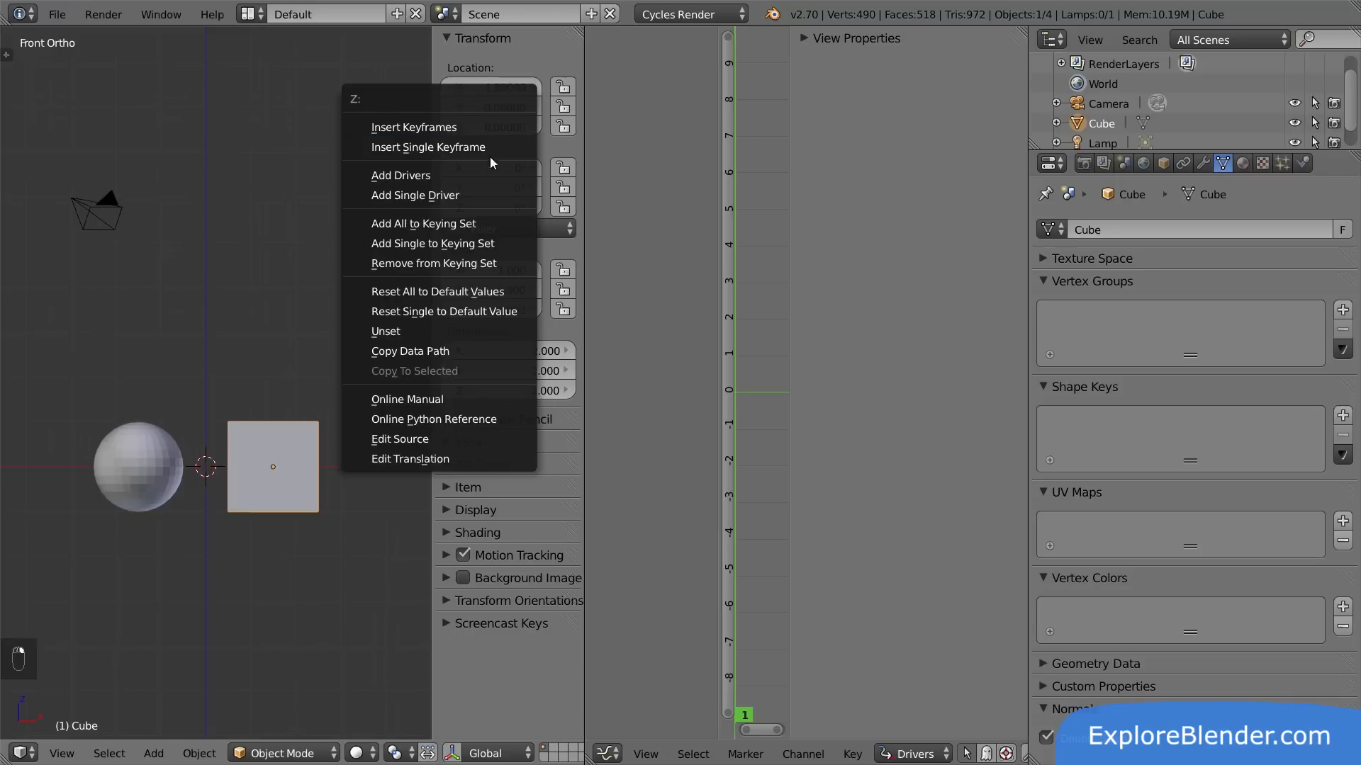
pyautogui.click(482, 194)
pyautogui.click(631, 78)
pyautogui.scroll(-4, 963, 379)
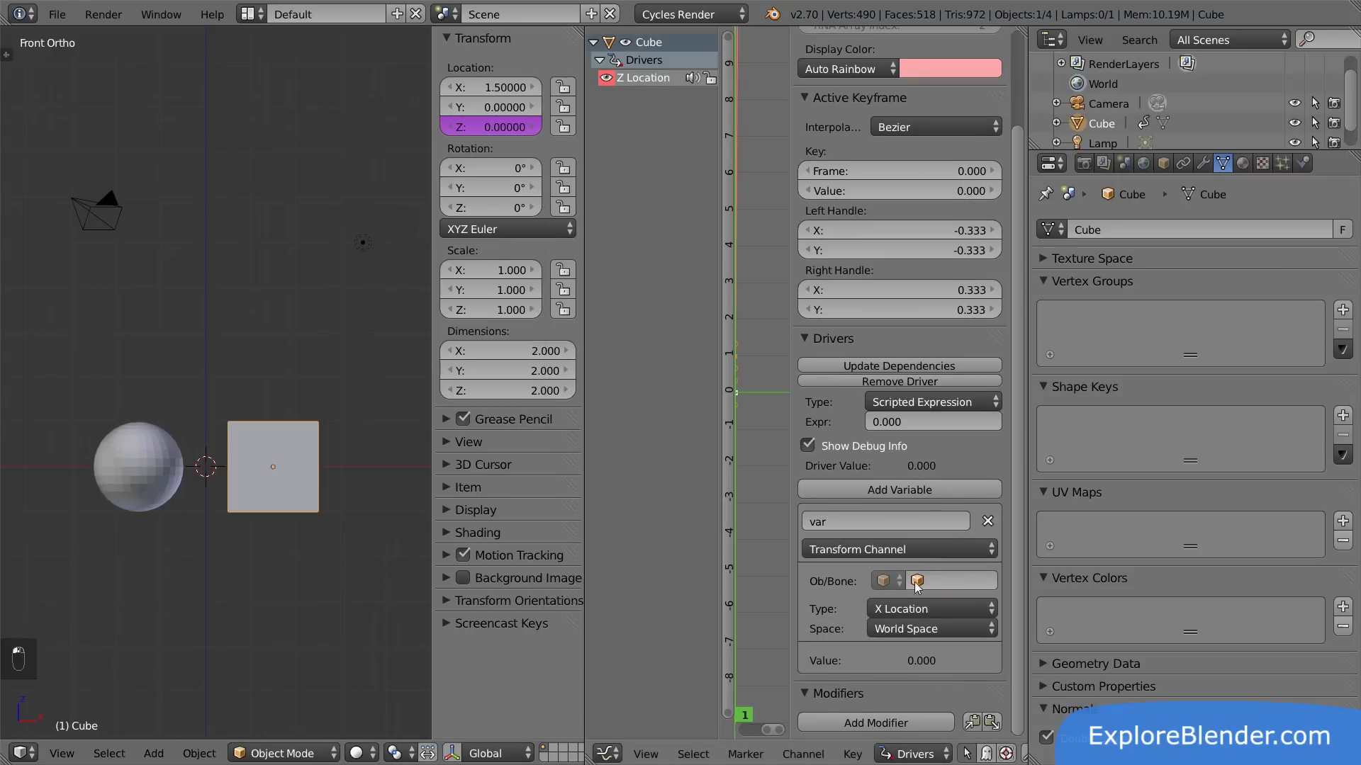
# - Point the driver variable at the Sphere's Z Location and set the driver expression to var
pyautogui.click(912, 604)
pyautogui.click(900, 545)
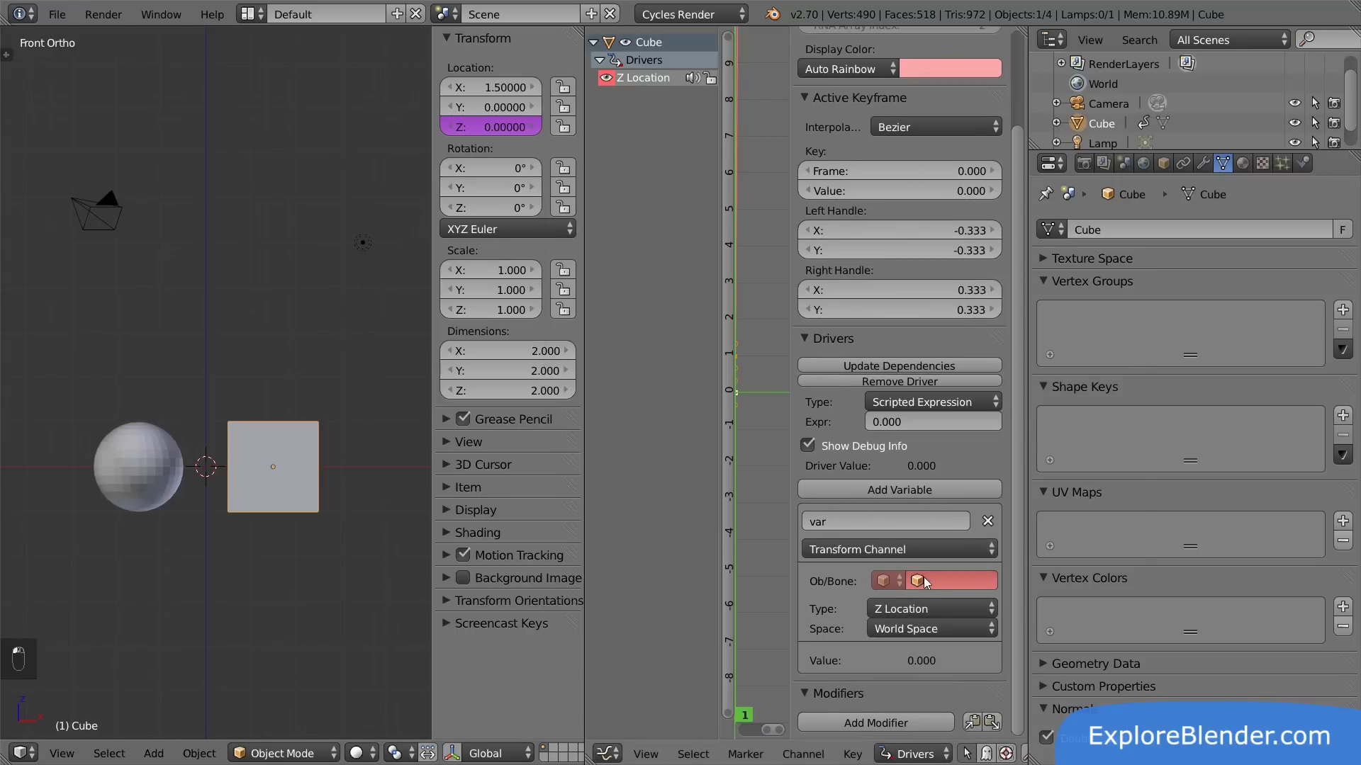
pyautogui.click(916, 582)
pyautogui.click(935, 438)
pyautogui.click(911, 419)
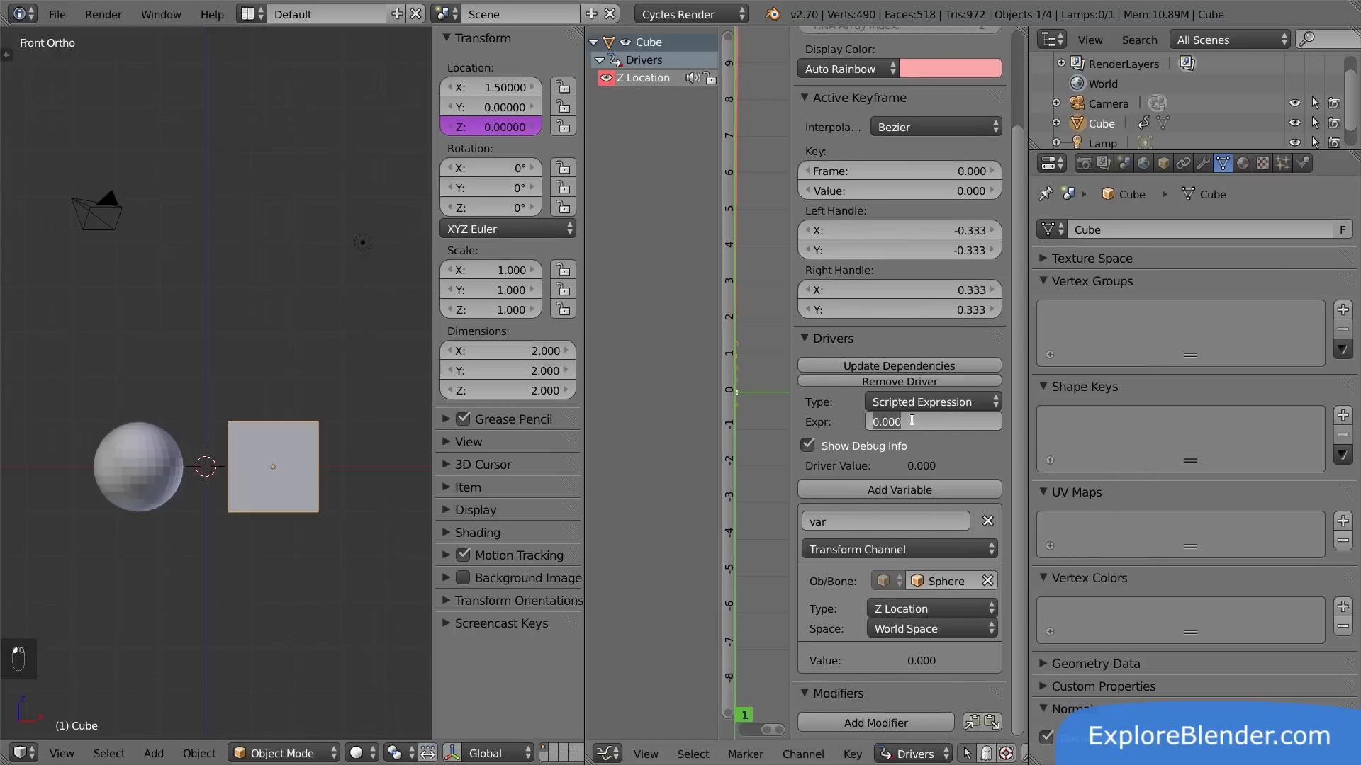
pyautogui.write('var')
pyautogui.press('Return')
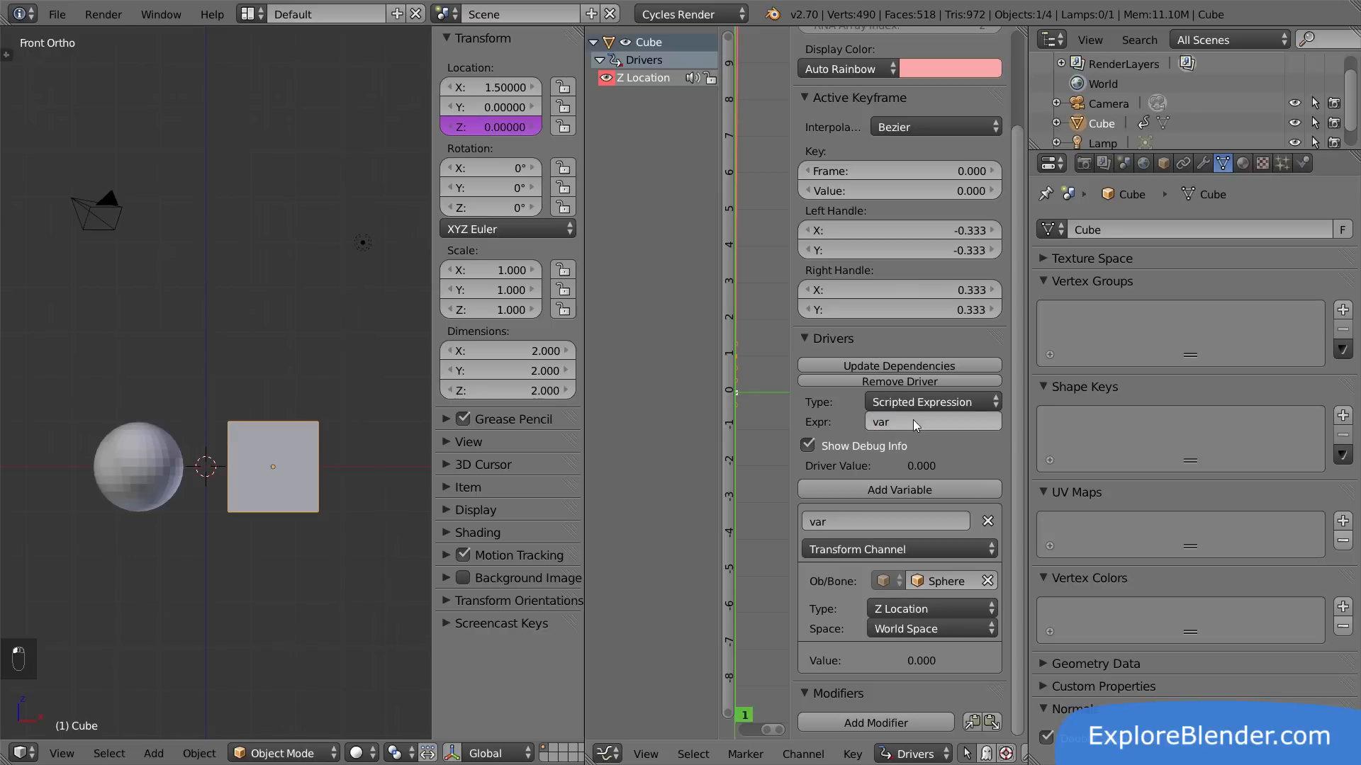
# - Test the driver by temporarily moving the sphere, restore its position and reselect the cube
pyautogui.rightClick(142, 445)
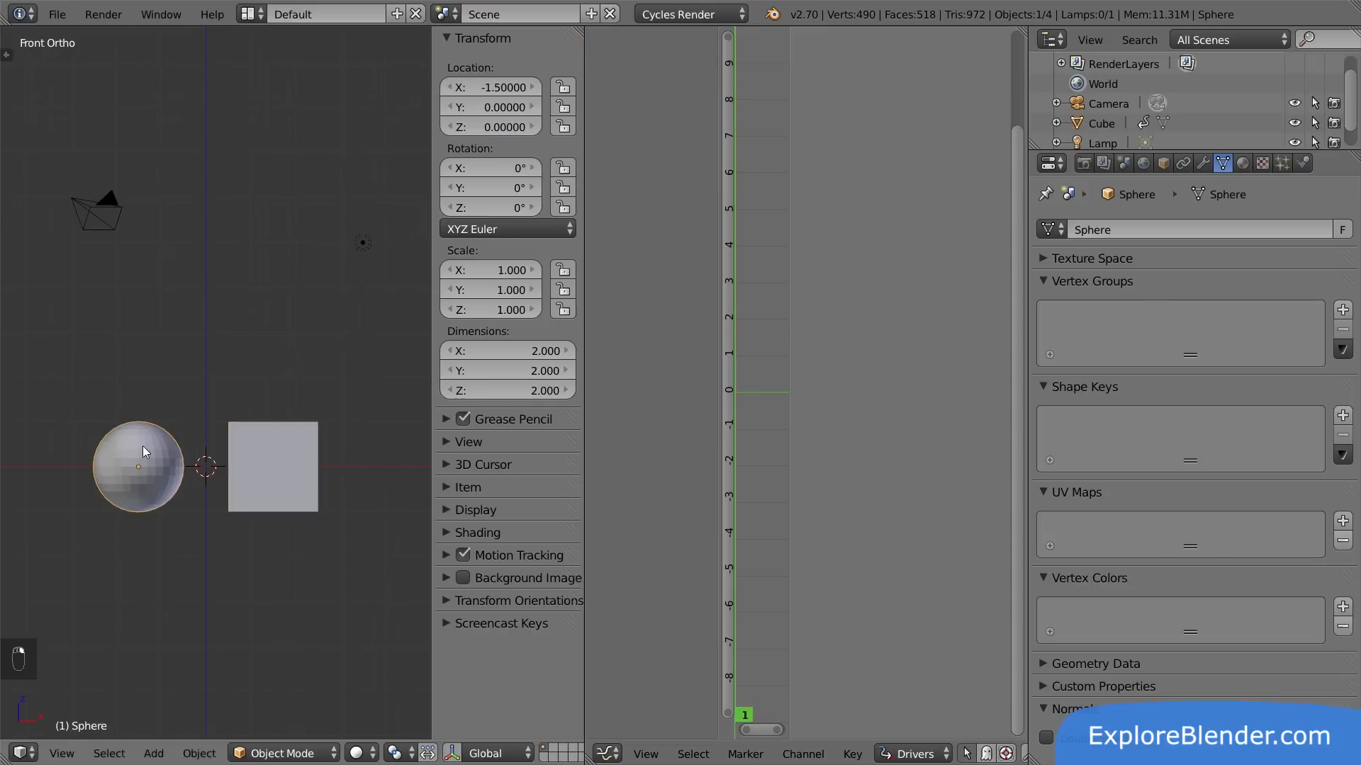
pyautogui.press('g')
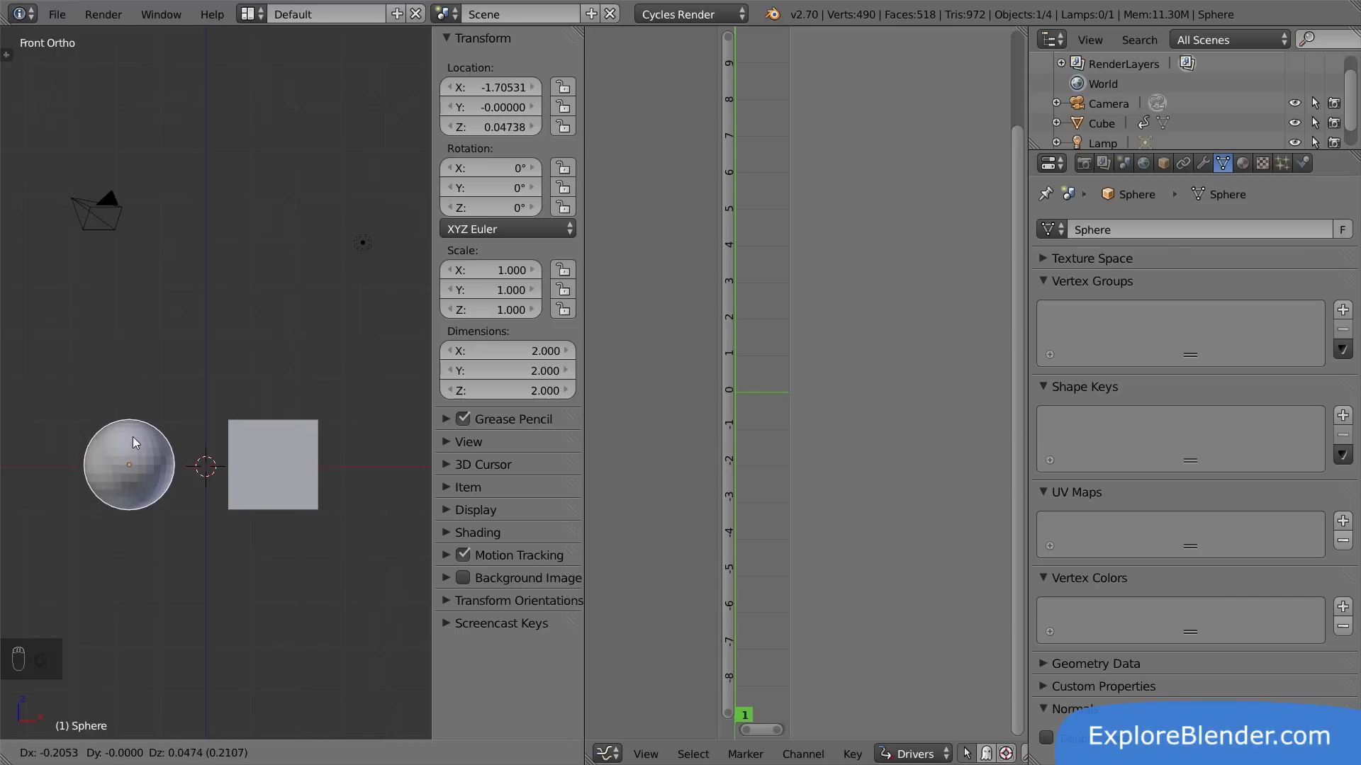
pyautogui.rightClick(135, 441)
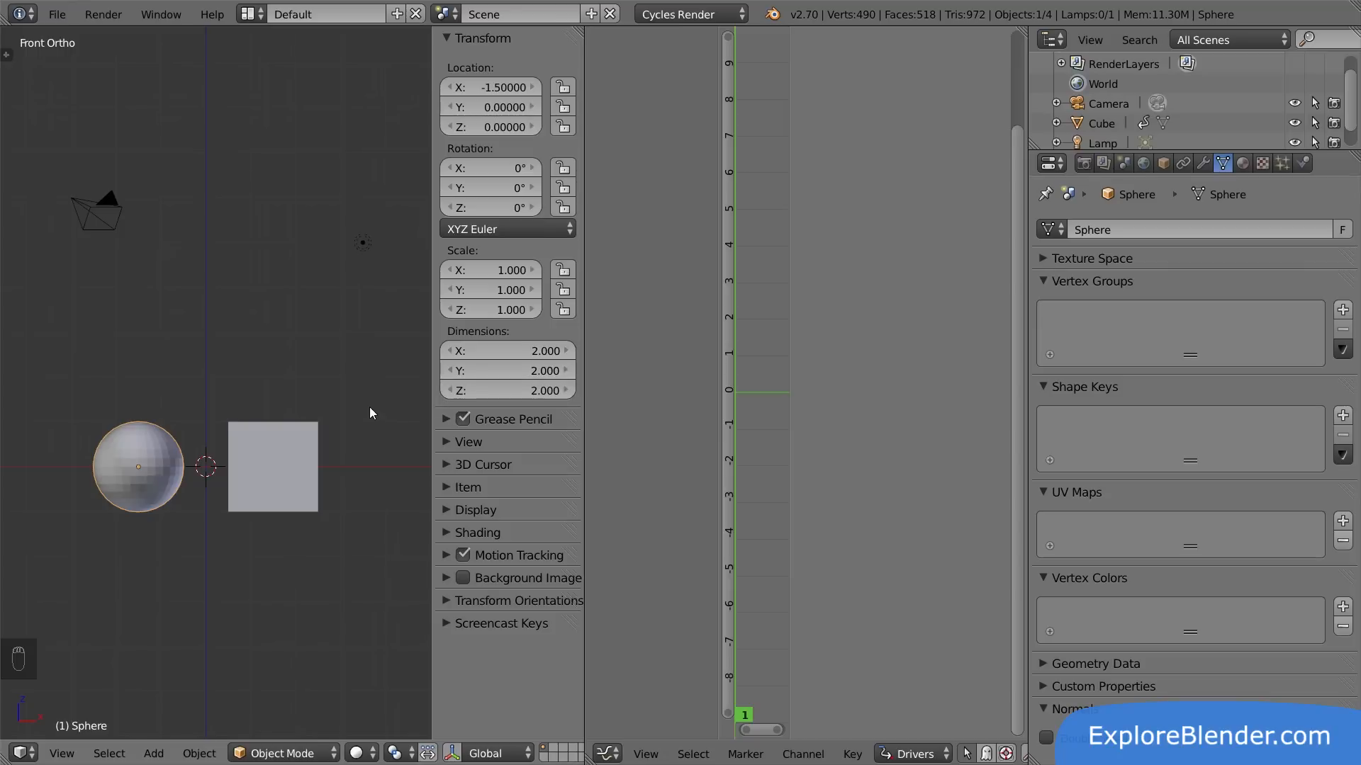
pyautogui.rightClick(305, 435)
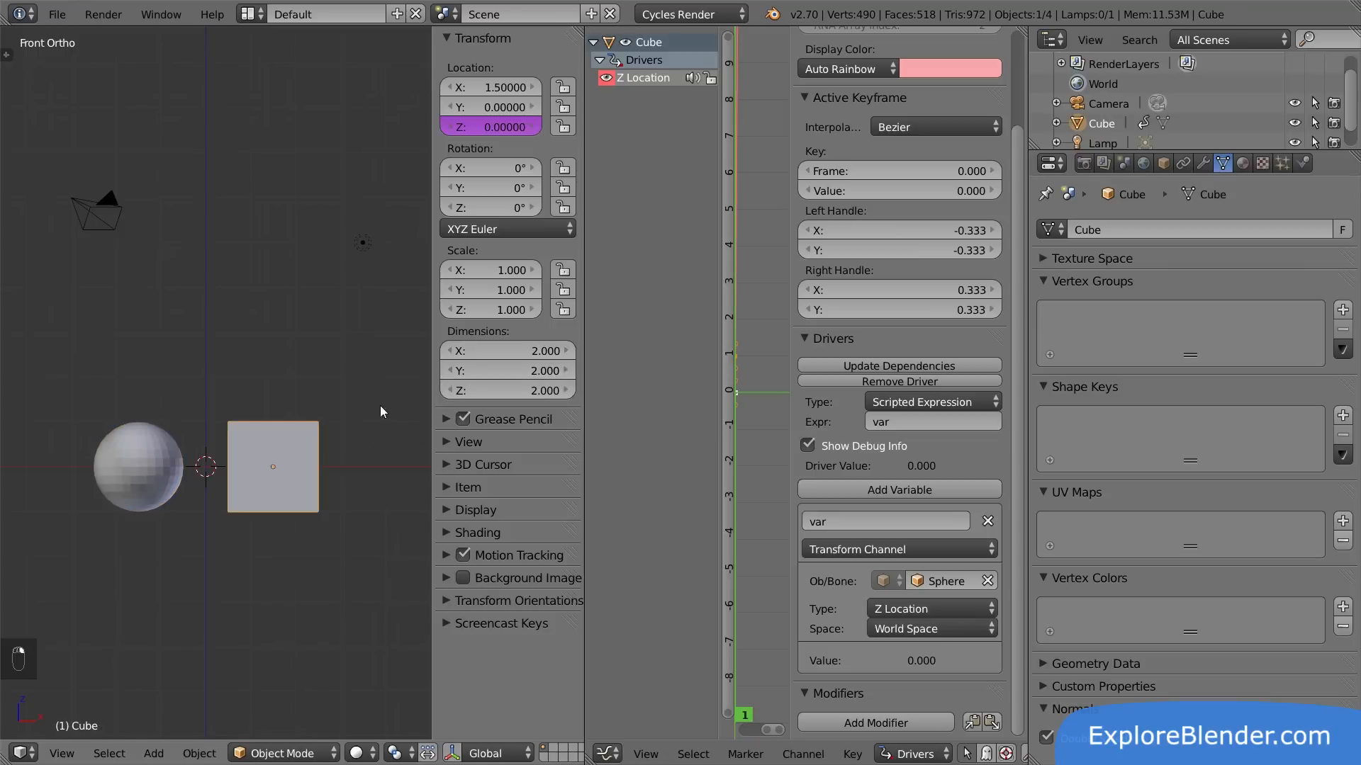
# - Review the transform channels the driver variable offers and change the variable's type to Single Property
pyautogui.click(889, 611)
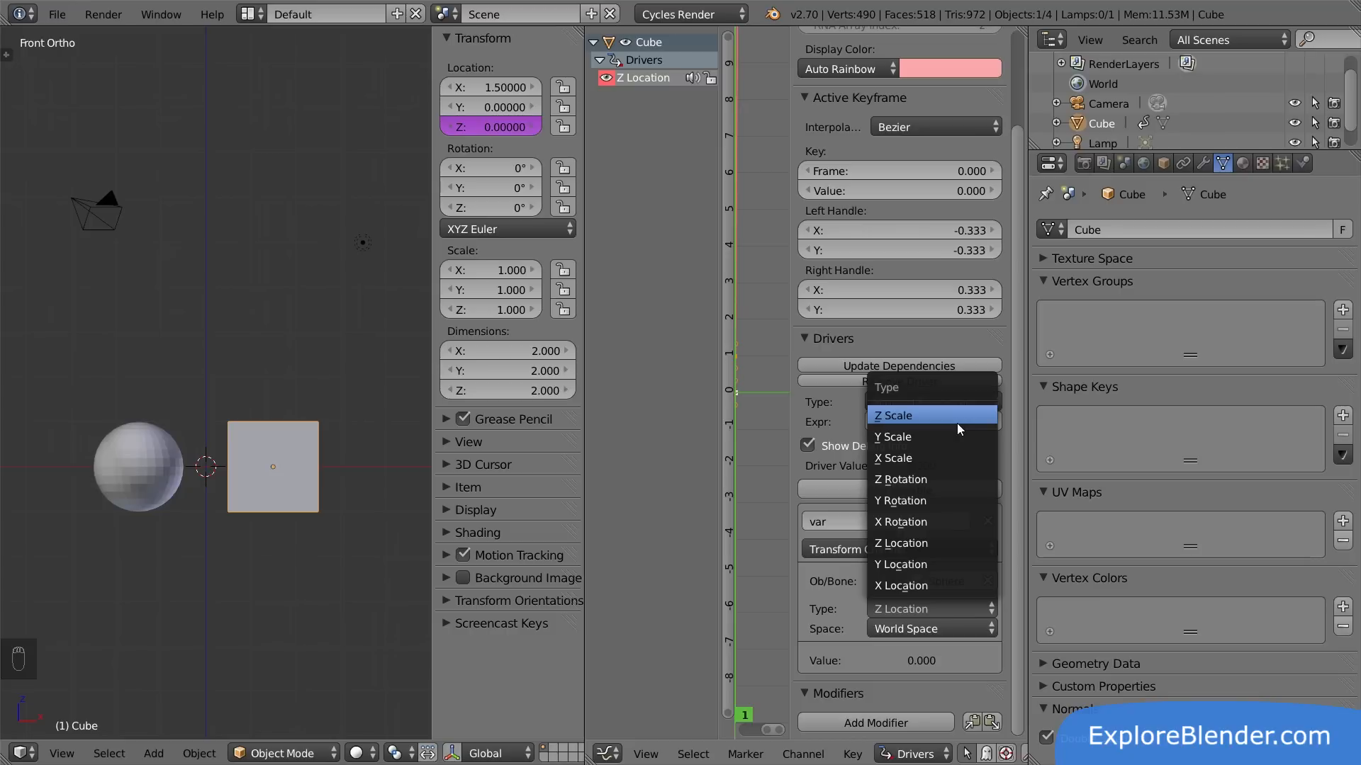
pyautogui.click(843, 591)
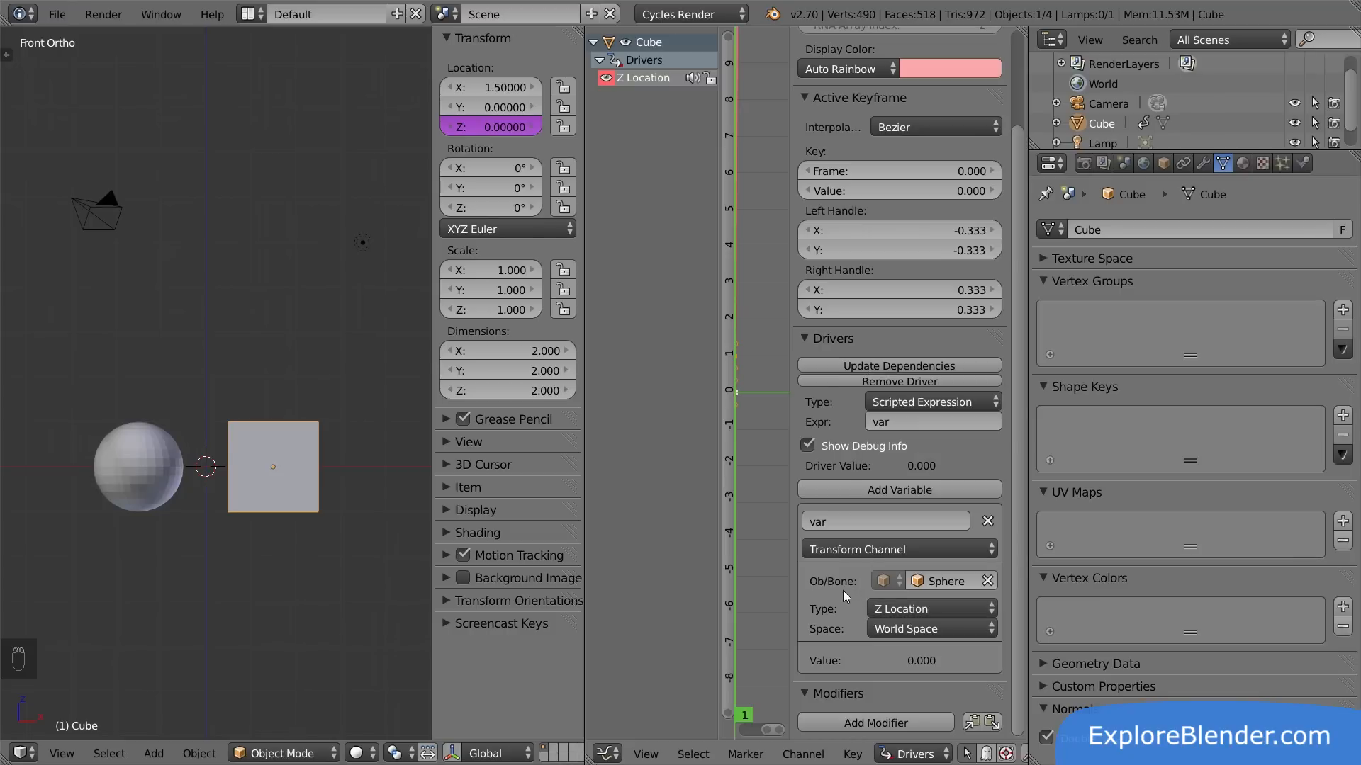
pyautogui.click(849, 551)
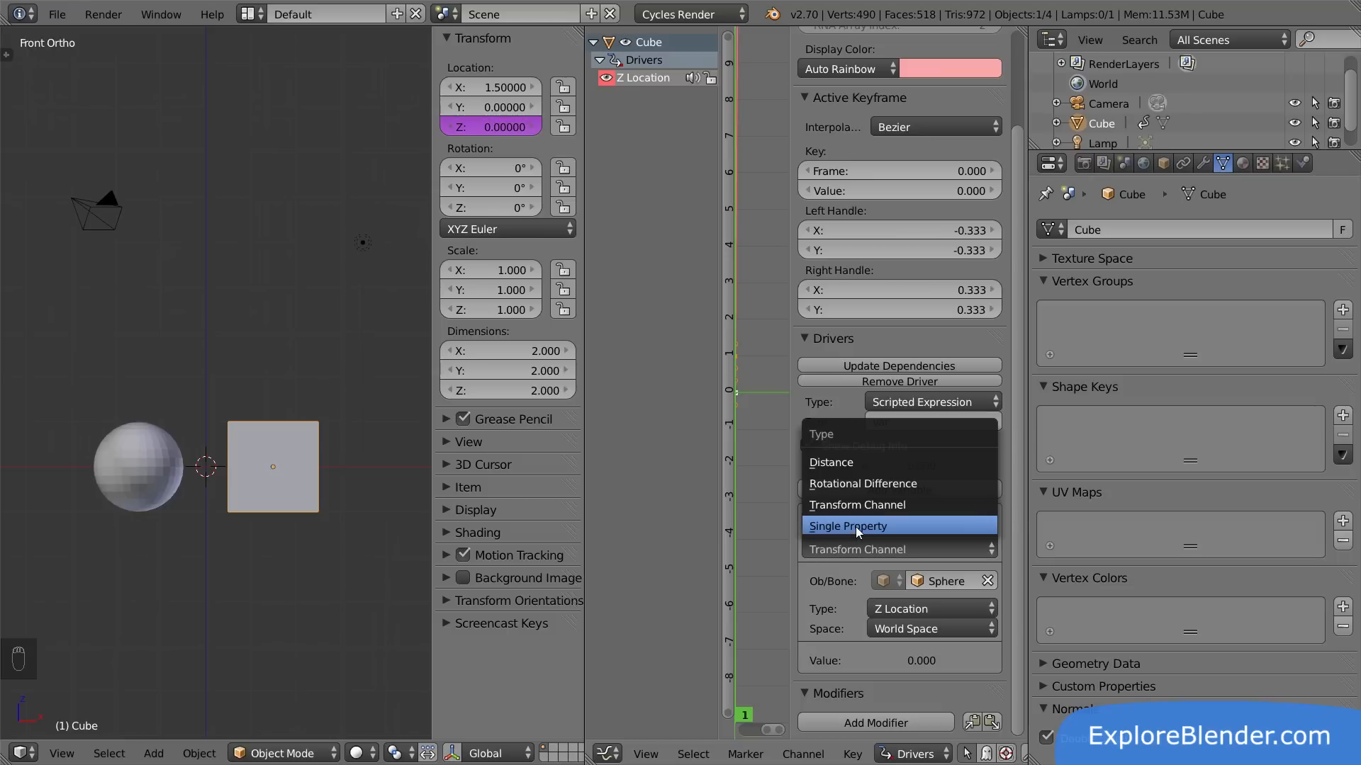
pyautogui.click(856, 526)
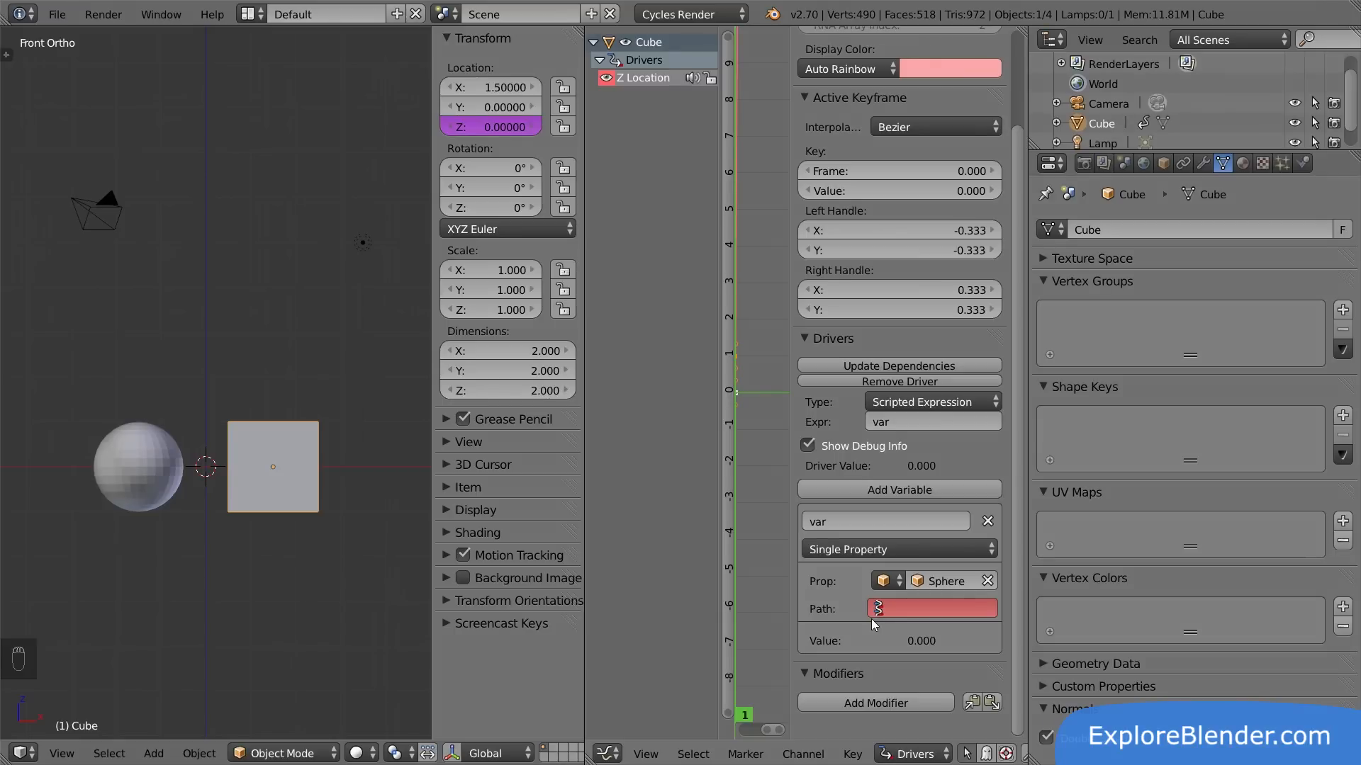
# - Rename the camera's data block to WideShot
pyautogui.rightClick(174, 482)
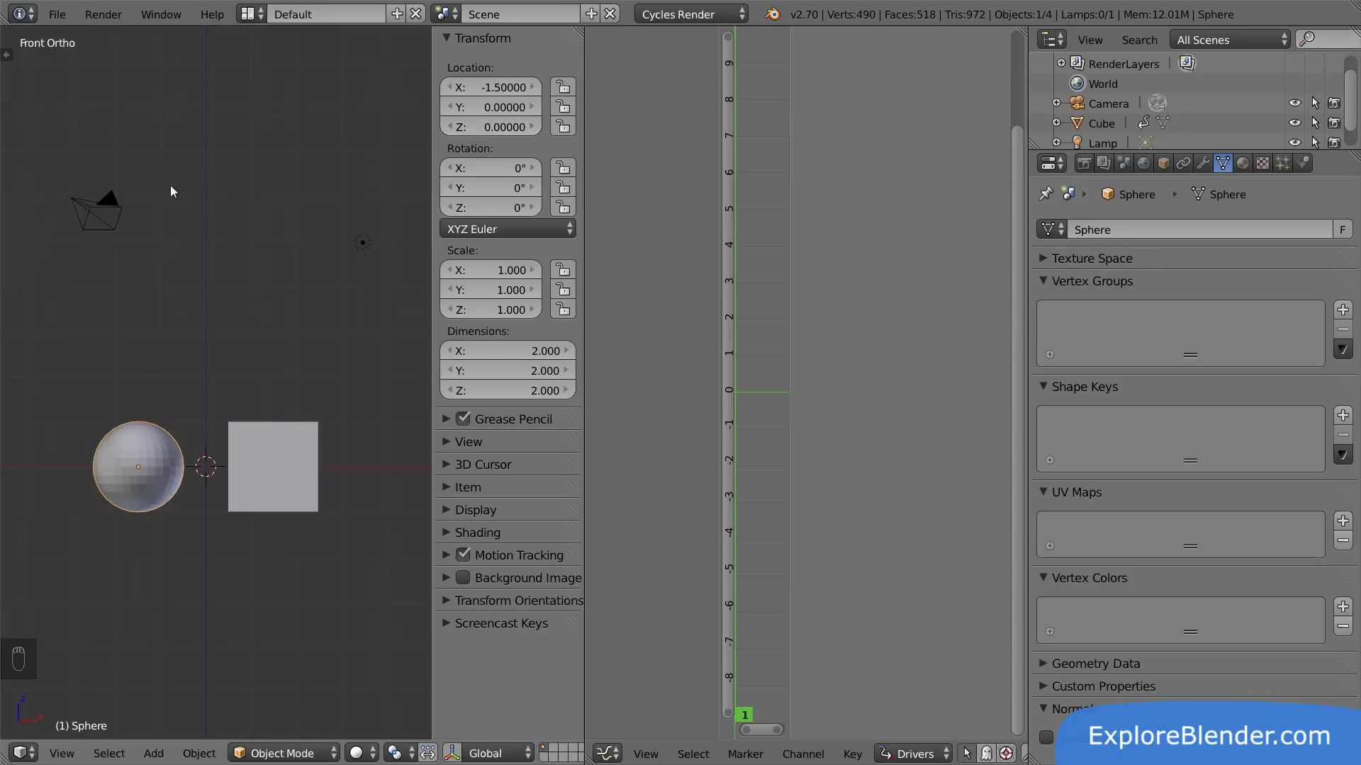
pyautogui.rightClick(122, 201)
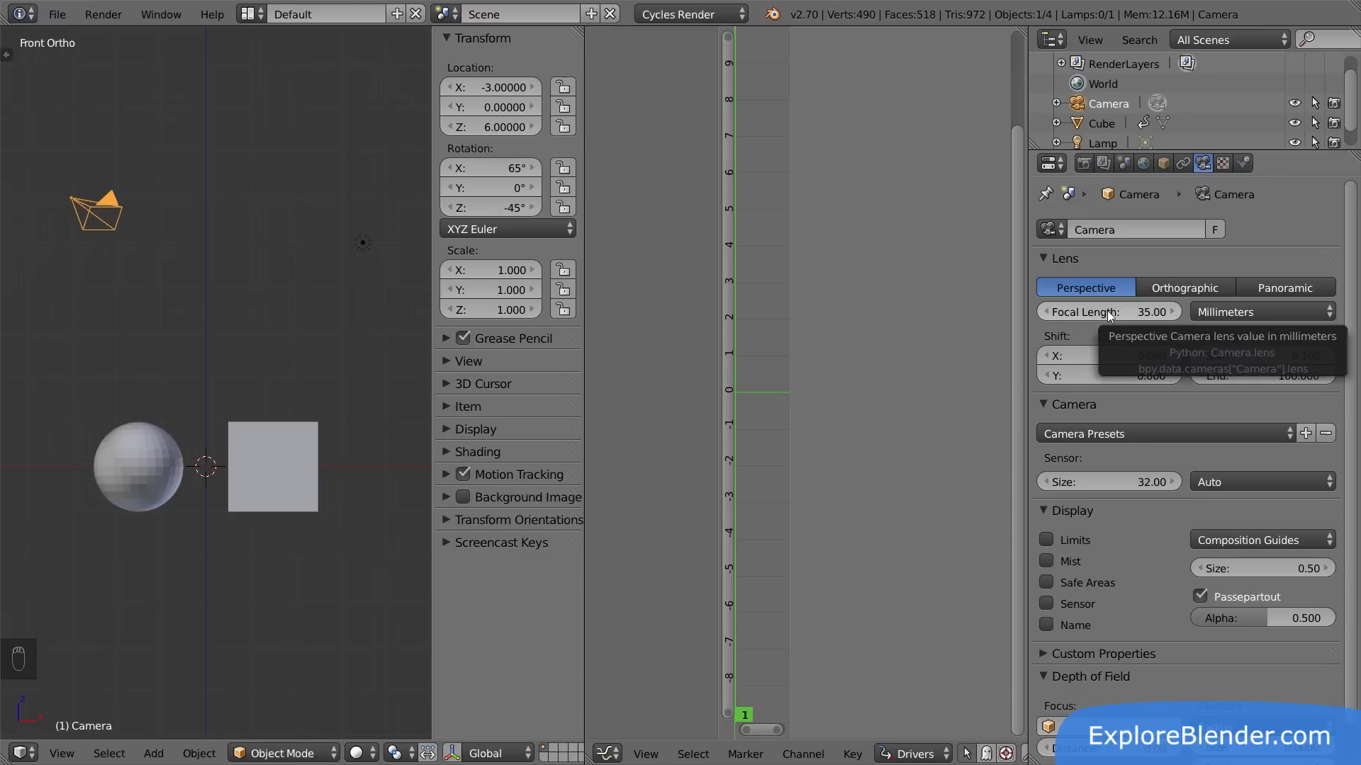
pyautogui.click(1112, 231)
pyautogui.write('WideShot')
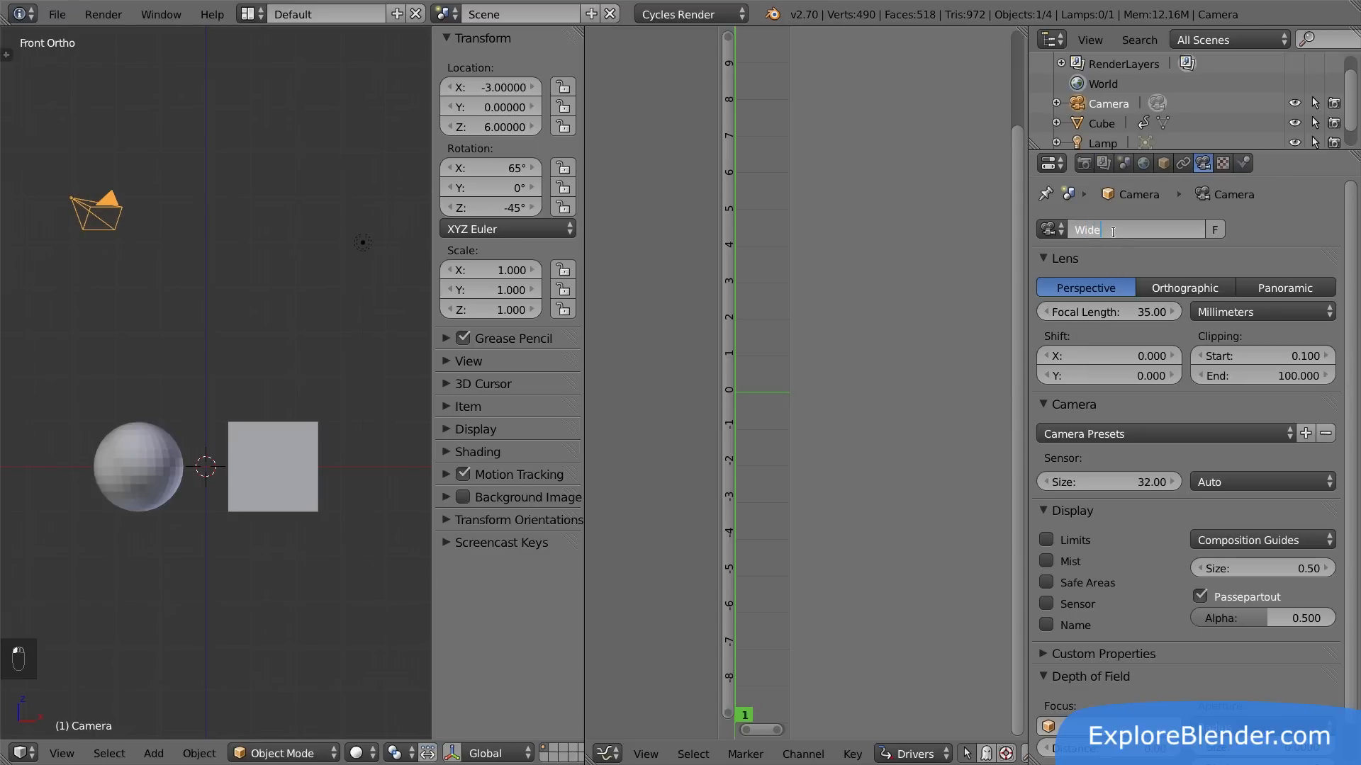
pyautogui.press('Return')
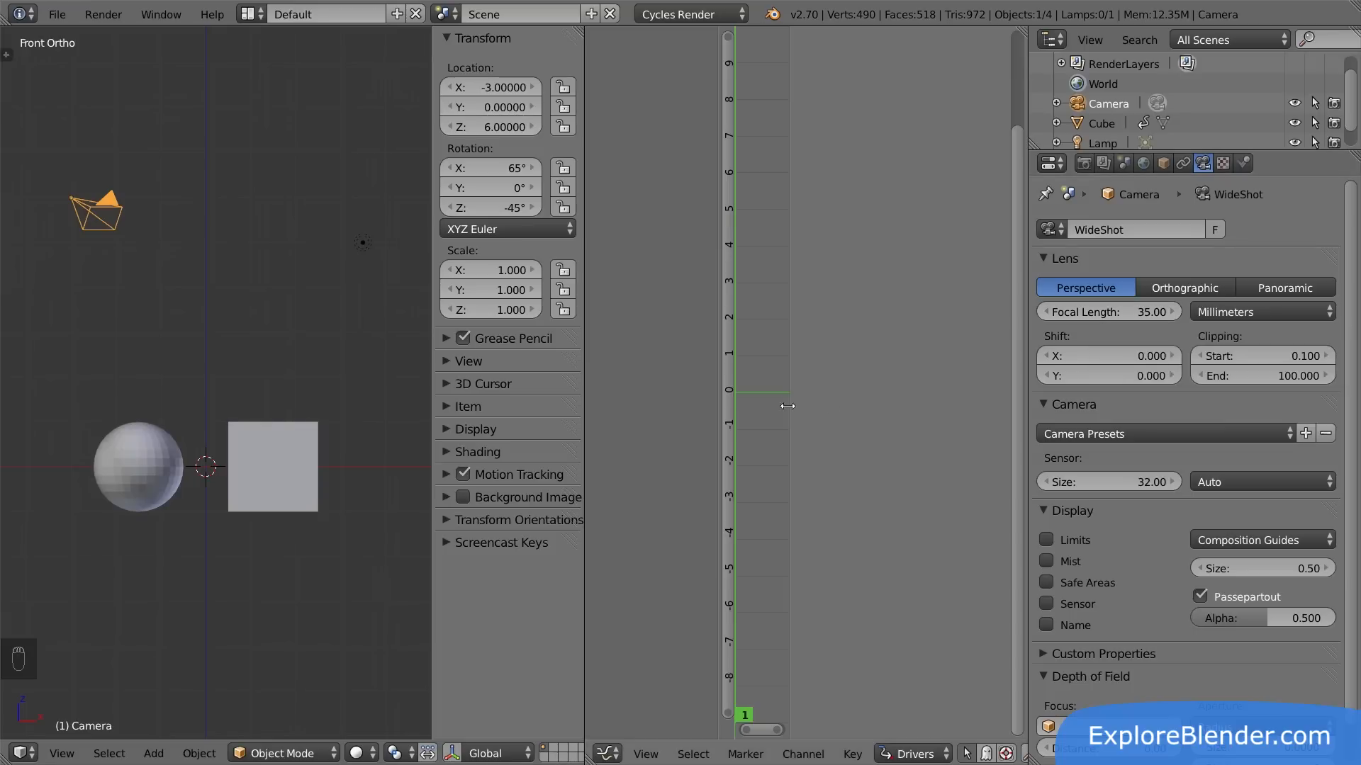
# - Set the property source of the cube's driver variable to the Camera data block WideShot
pyautogui.rightClick(300, 457)
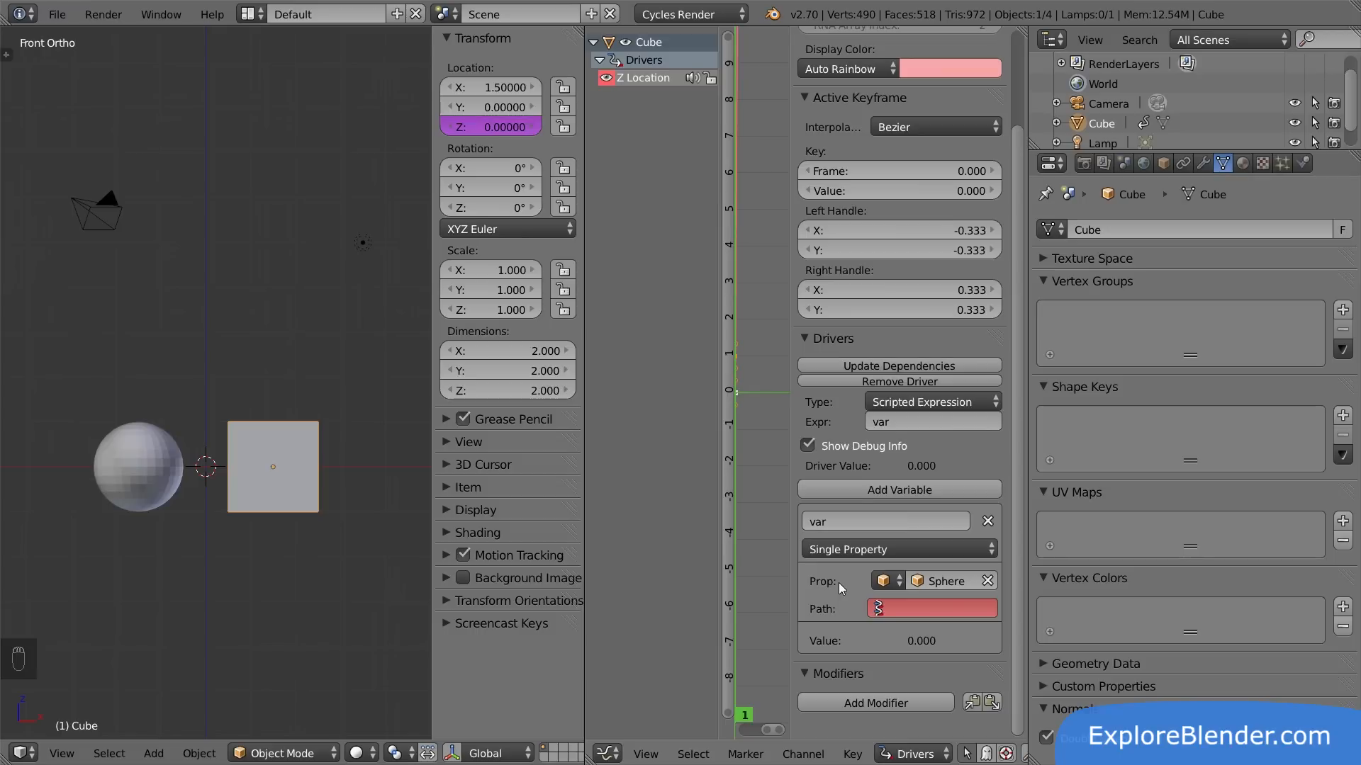
pyautogui.click(883, 581)
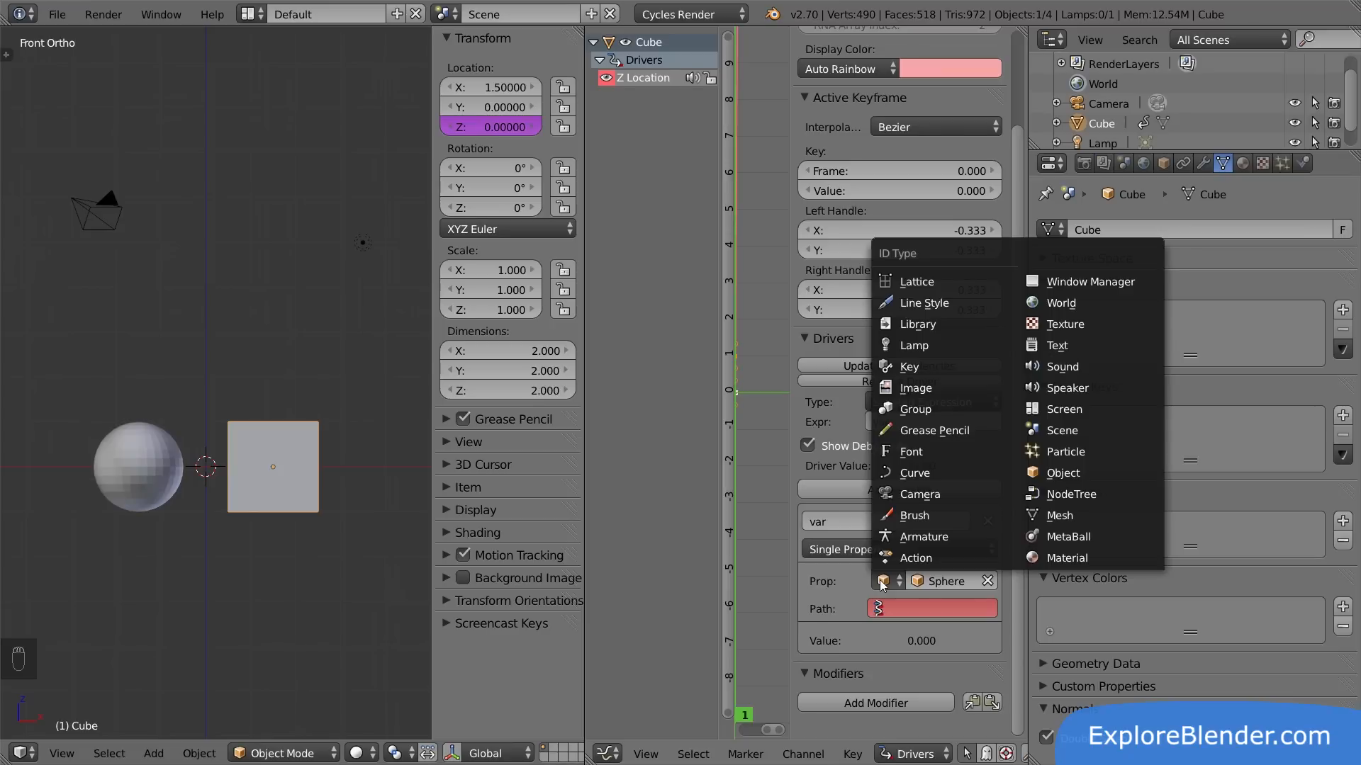
pyautogui.click(920, 496)
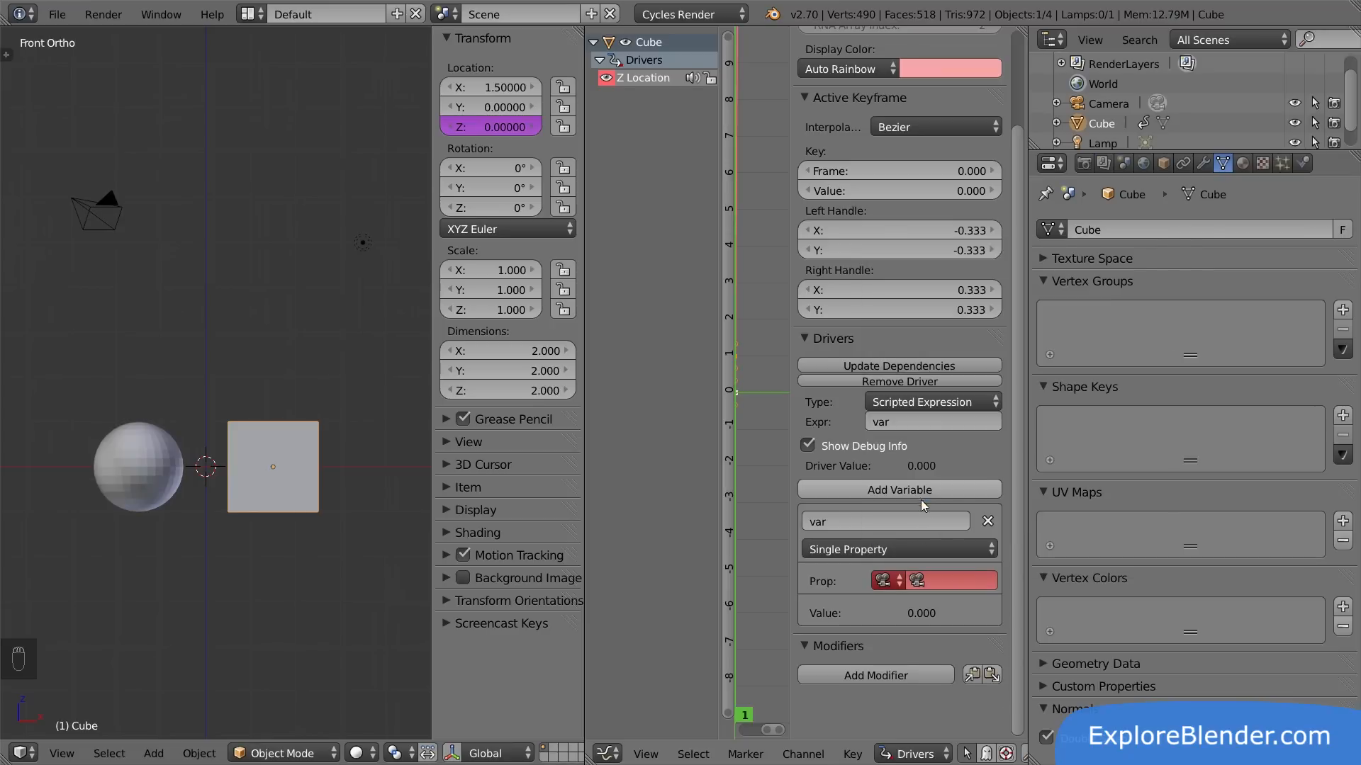
pyautogui.click(961, 580)
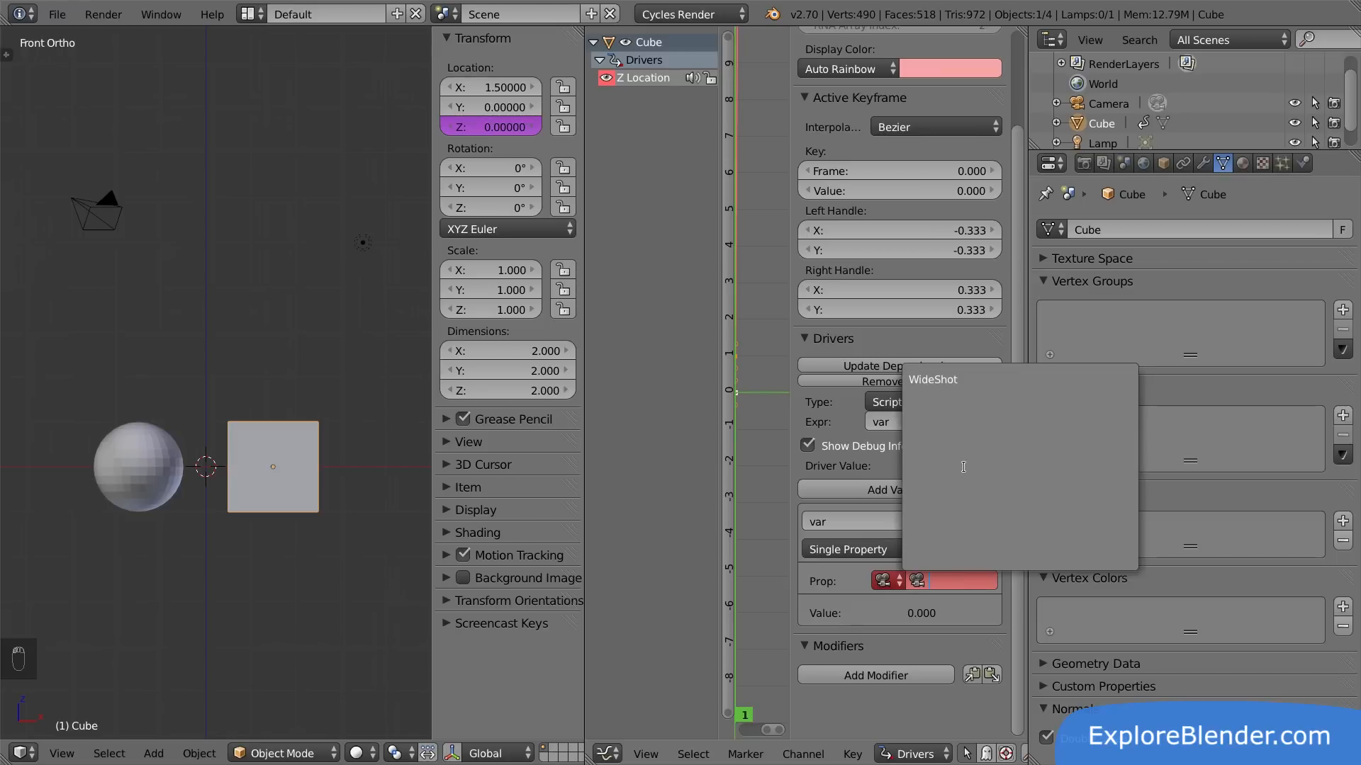
pyautogui.click(950, 381)
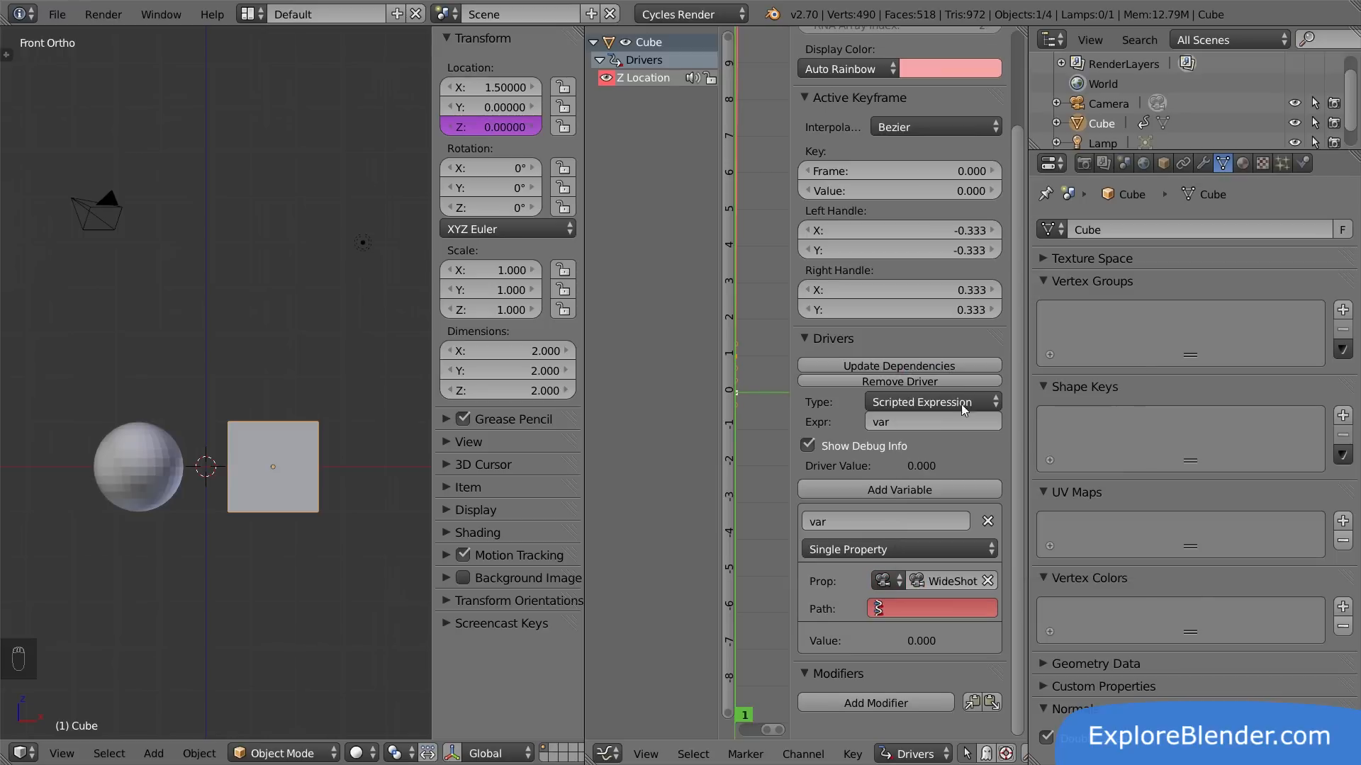
# - Set the driver variable's data path to lens so the camera's focal length drives the cube's height
pyautogui.click(902, 608)
pyautogui.write('lens')
pyautogui.press('Return')
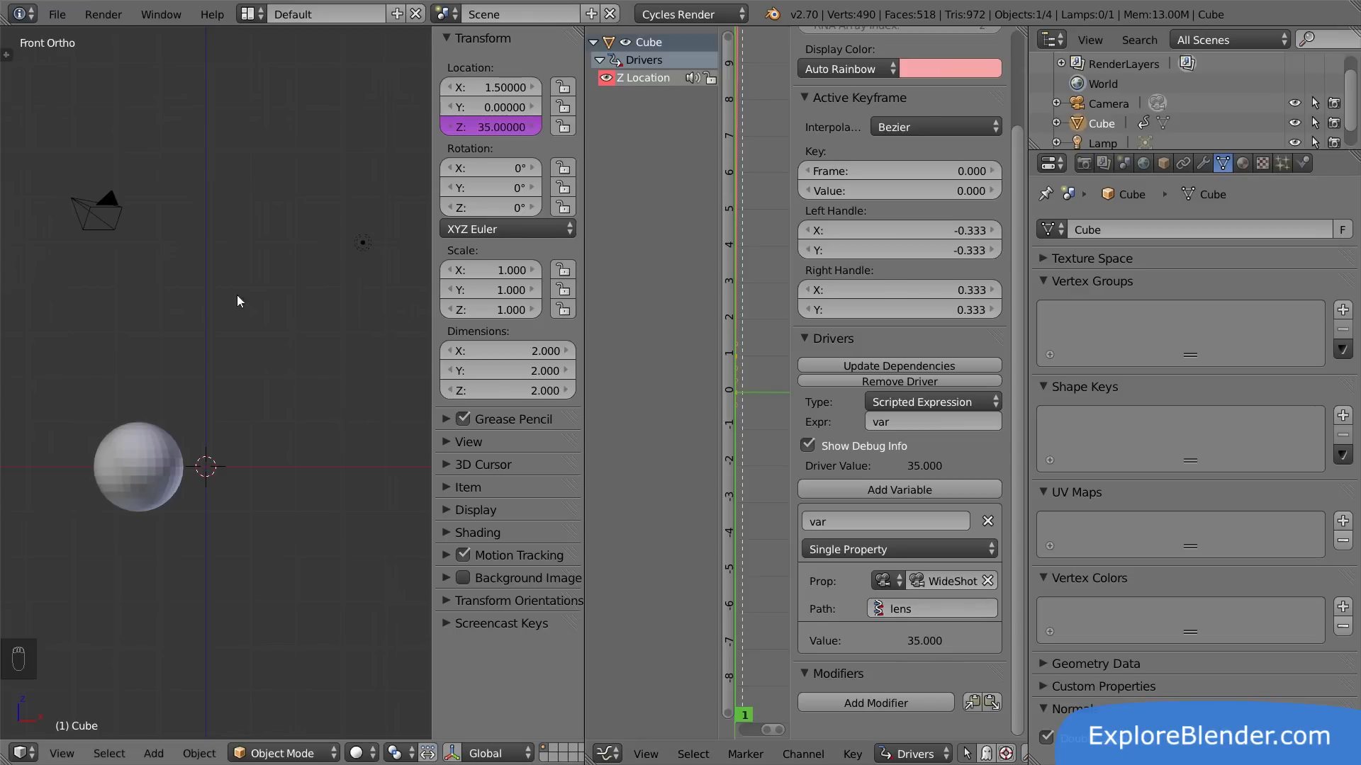
pyautogui.scroll(-5, 237, 307)
pyautogui.keyDown('ctrl'); pyautogui.moveTo(279, 345); pyautogui.dragTo(279, 332, button='middle'); pyautogui.keyUp('ctrl')
pyautogui.keyDown('shift'); pyautogui.moveTo(280, 292); pyautogui.dragTo(277, 439, button='middle'); pyautogui.keyUp('shift')
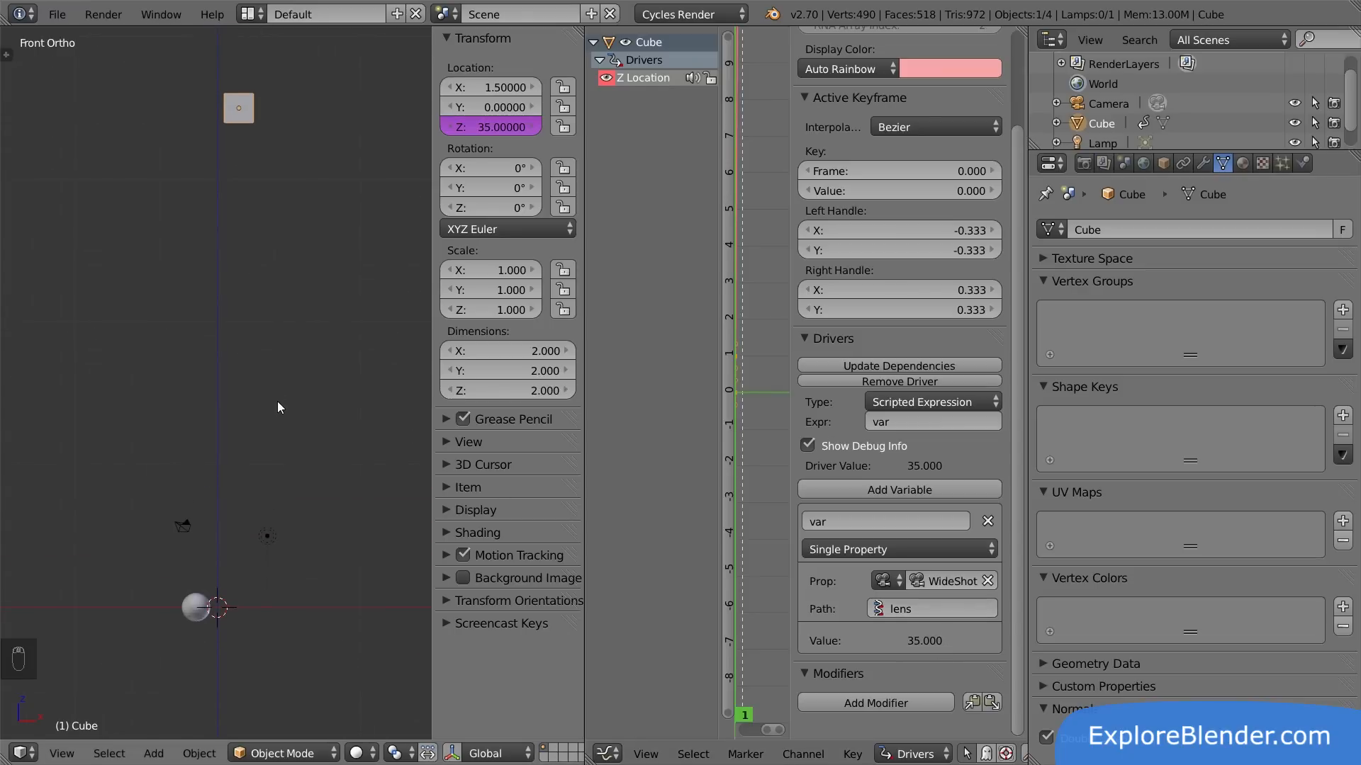
# - Set the camera's focal length to 20 and update the dependencies of the cube's driver
pyautogui.click(192, 525)
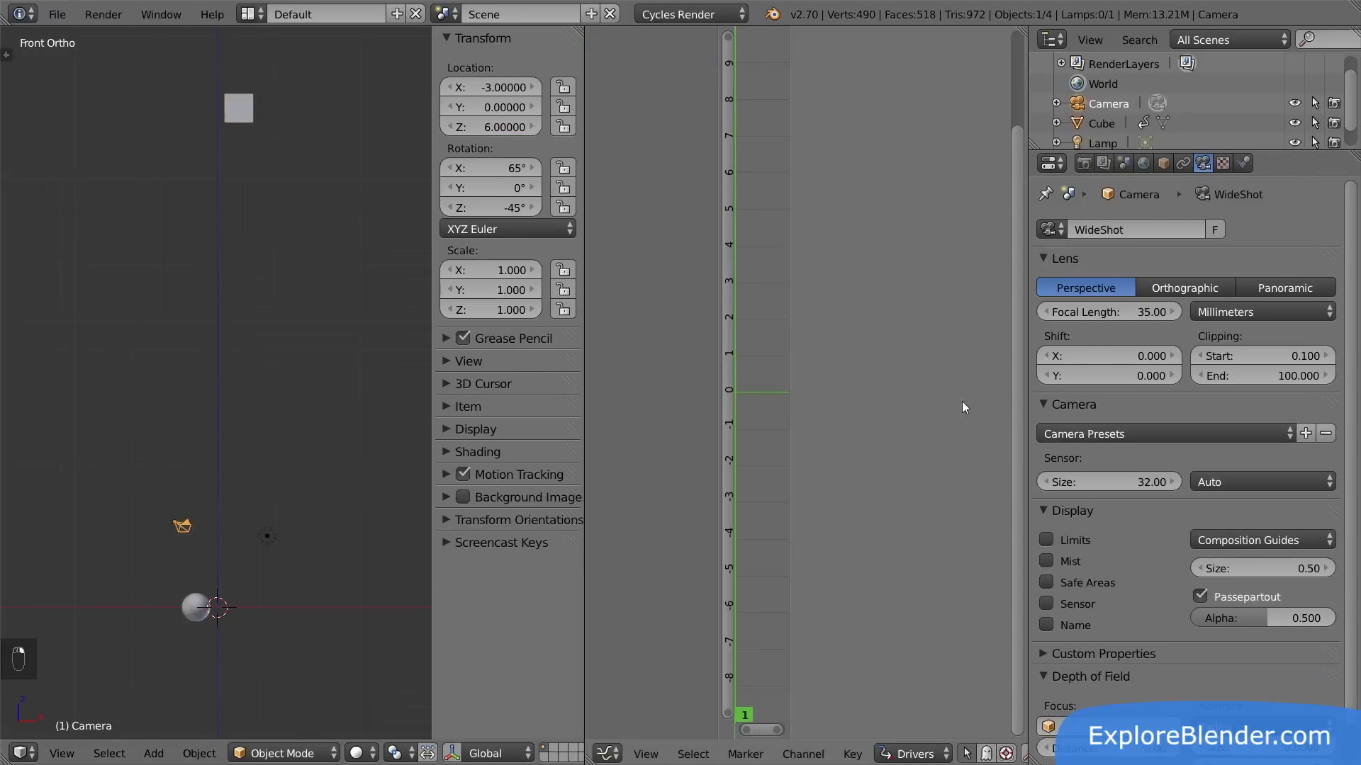
pyautogui.click(1112, 308)
pyautogui.write('20')
pyautogui.press('Return')
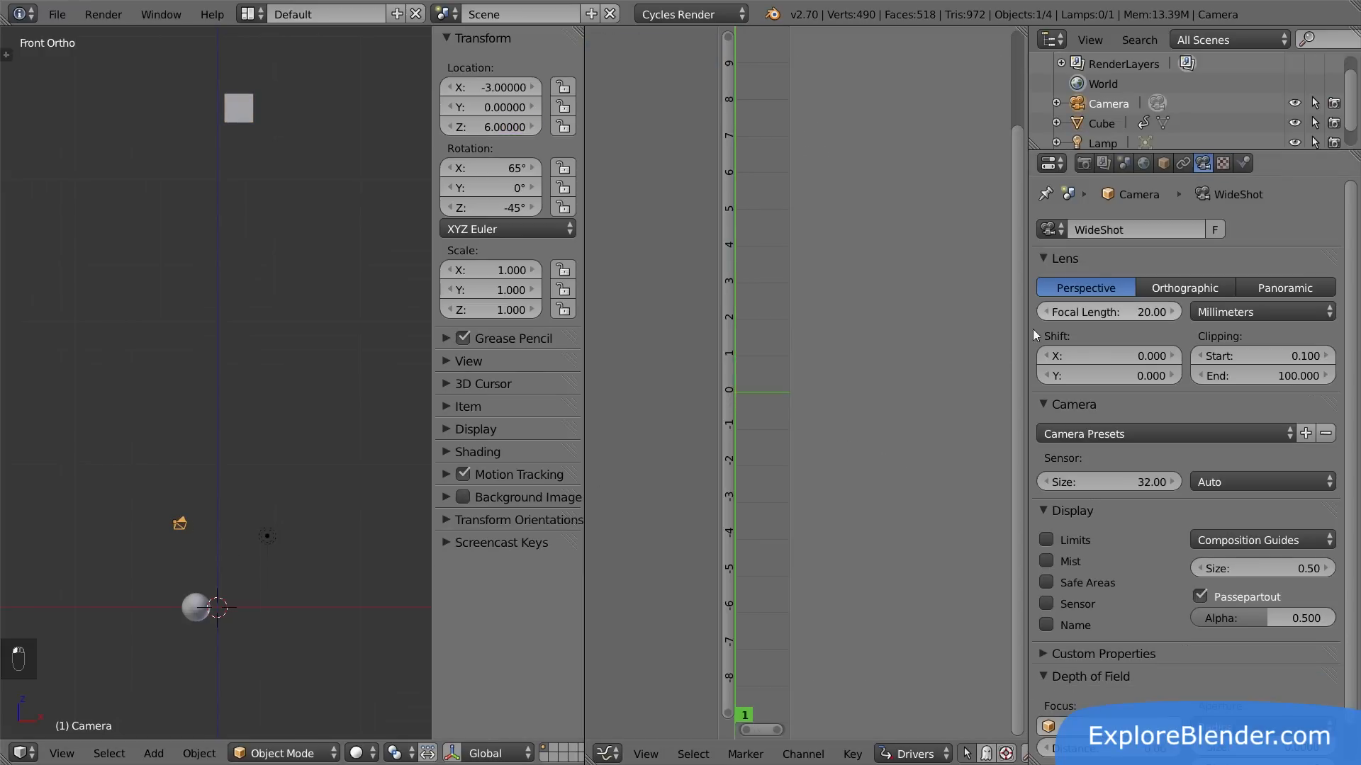
pyautogui.rightClick(256, 110)
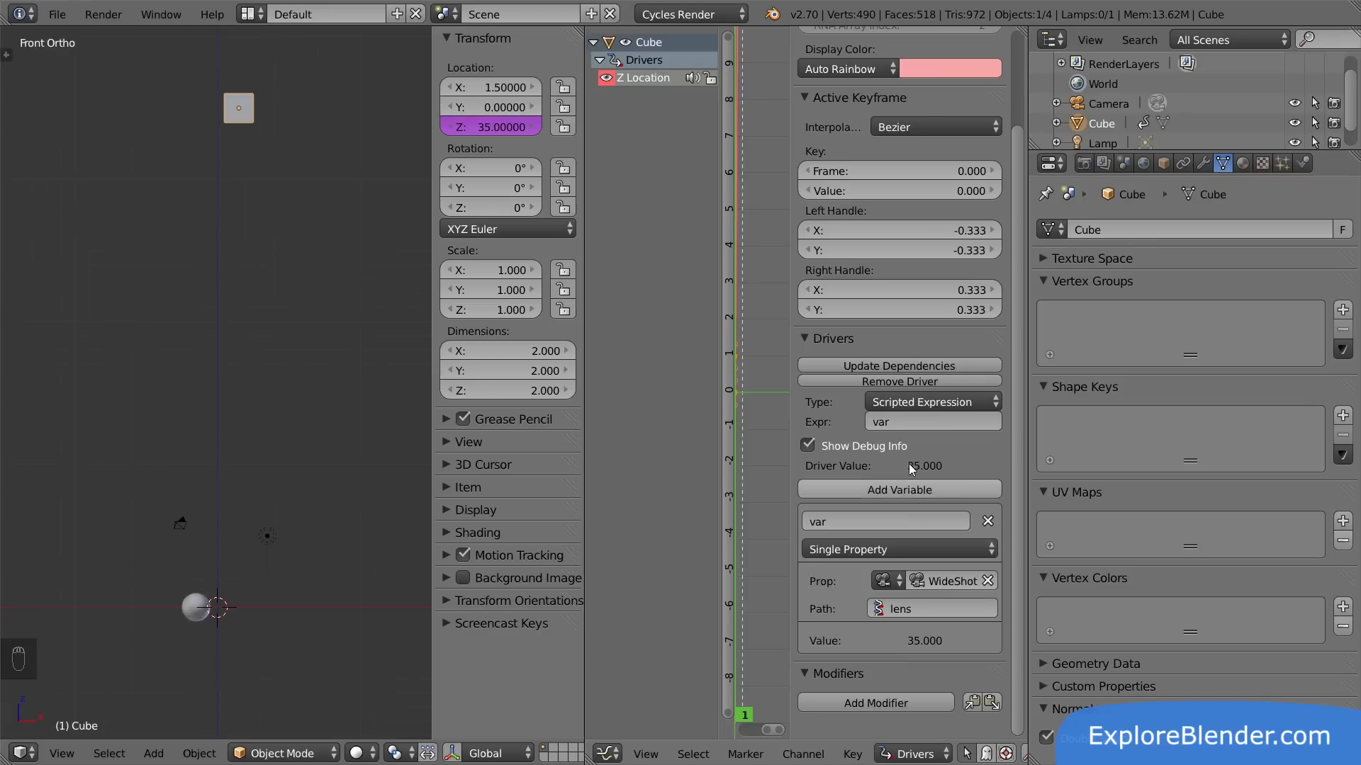
pyautogui.click(900, 367)
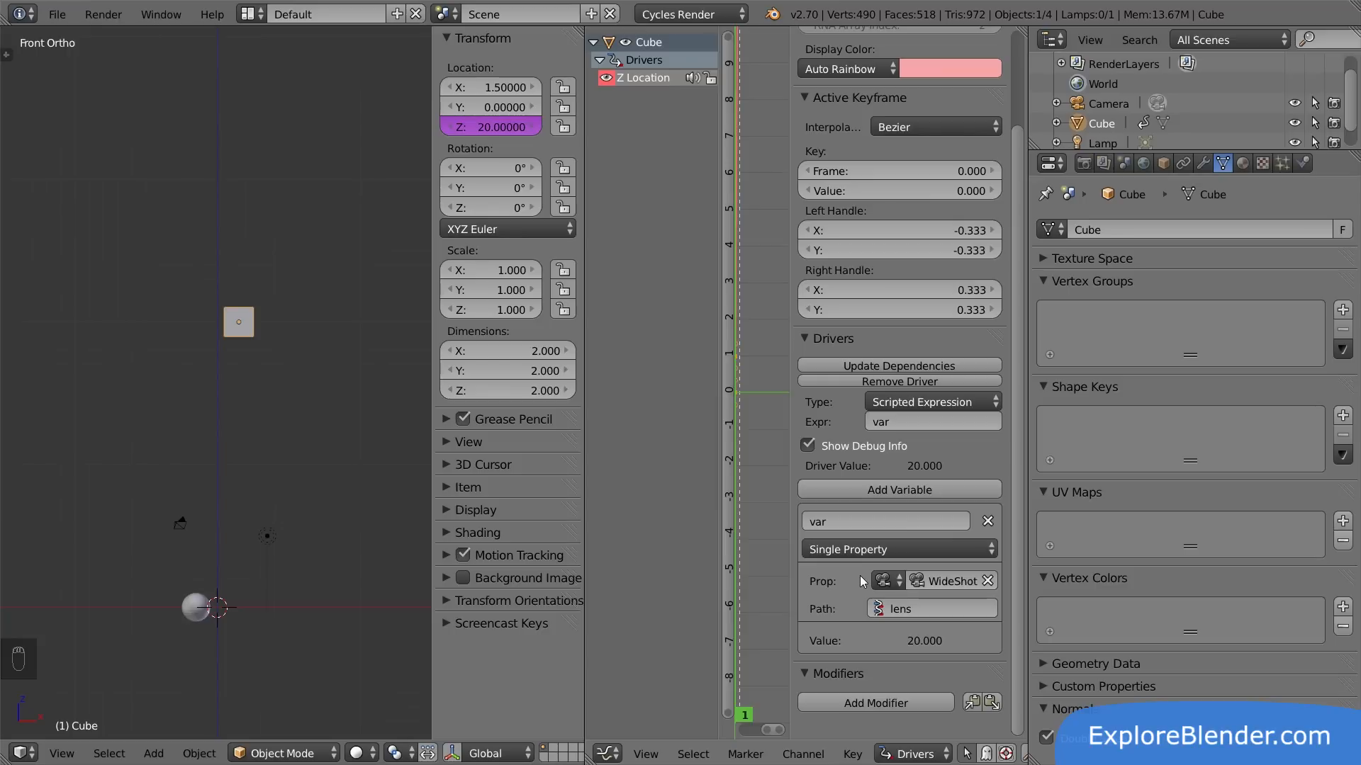
# - Switch the driver variable's property source to the Object type and choose the Sphere
pyautogui.click(885, 583)
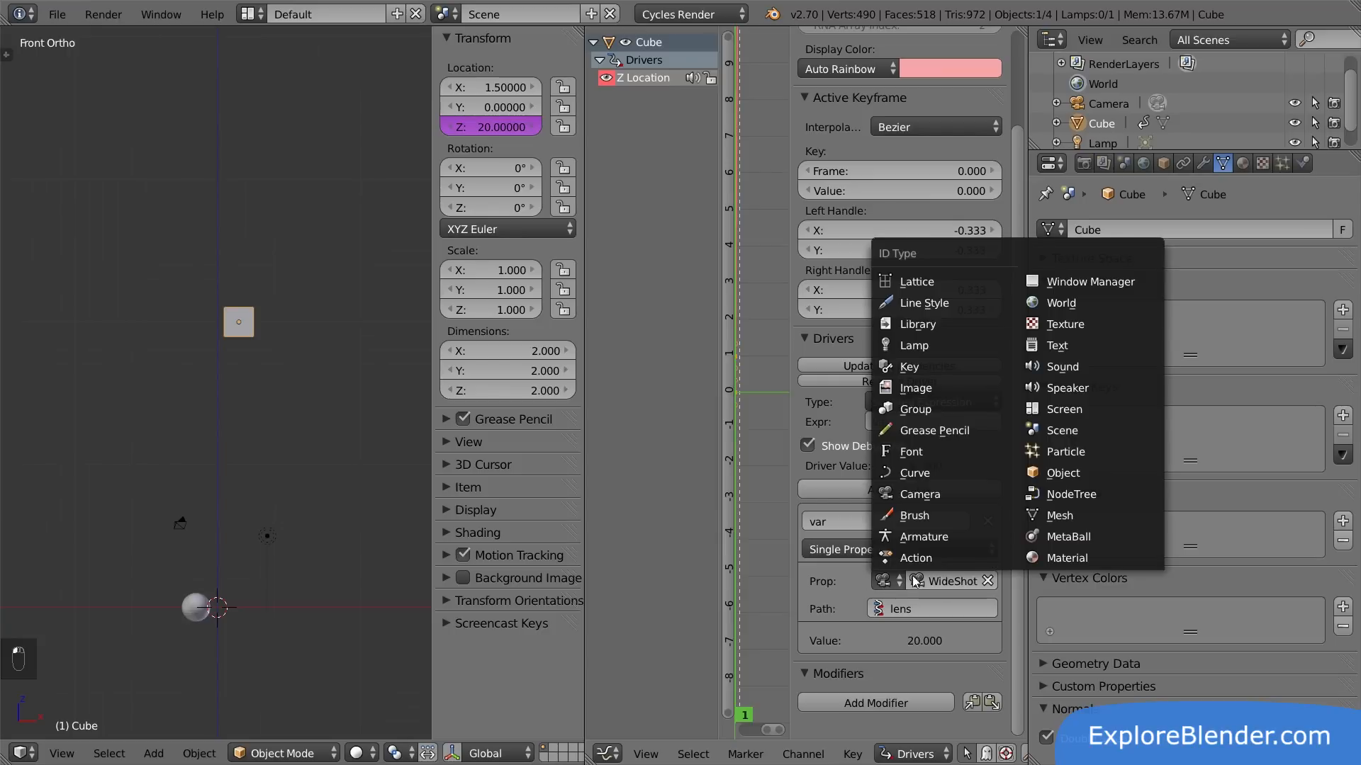
pyautogui.click(1049, 472)
pyautogui.click(937, 579)
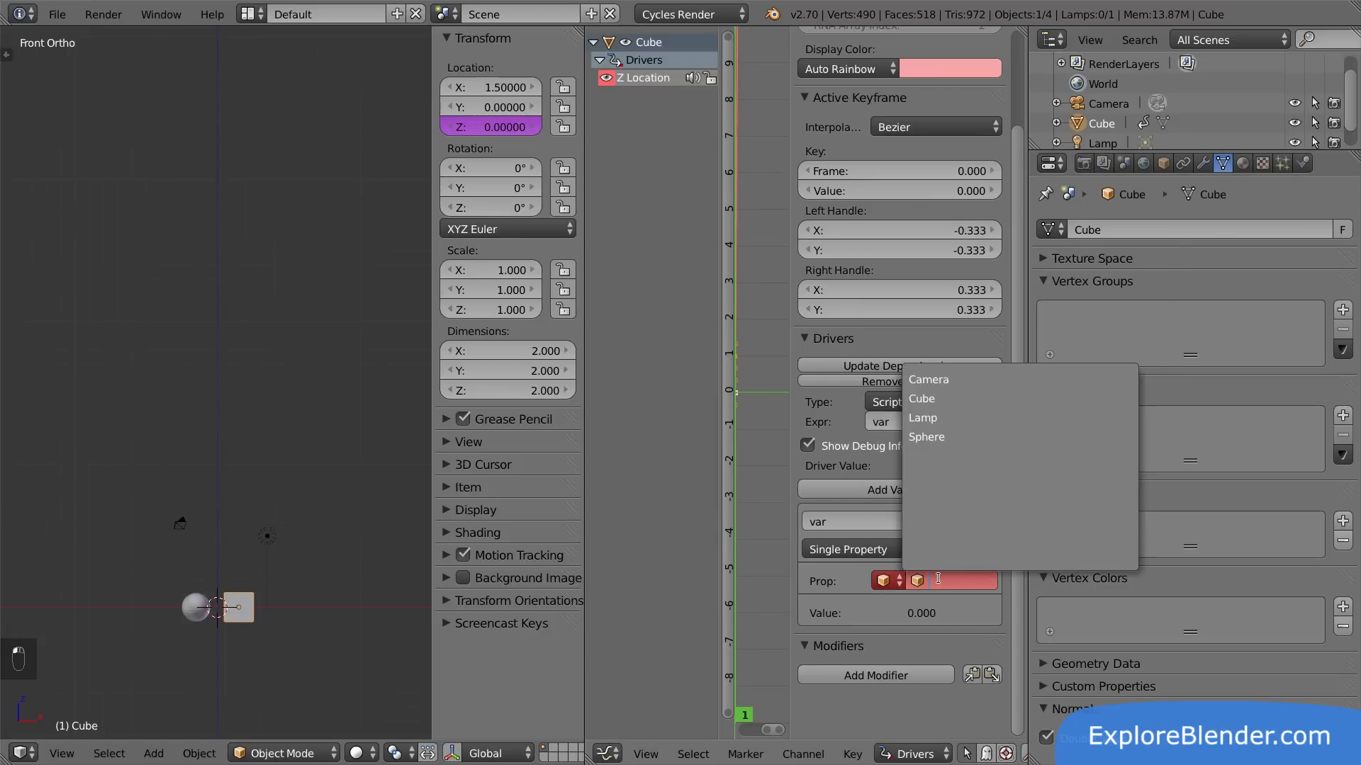
pyautogui.click(928, 437)
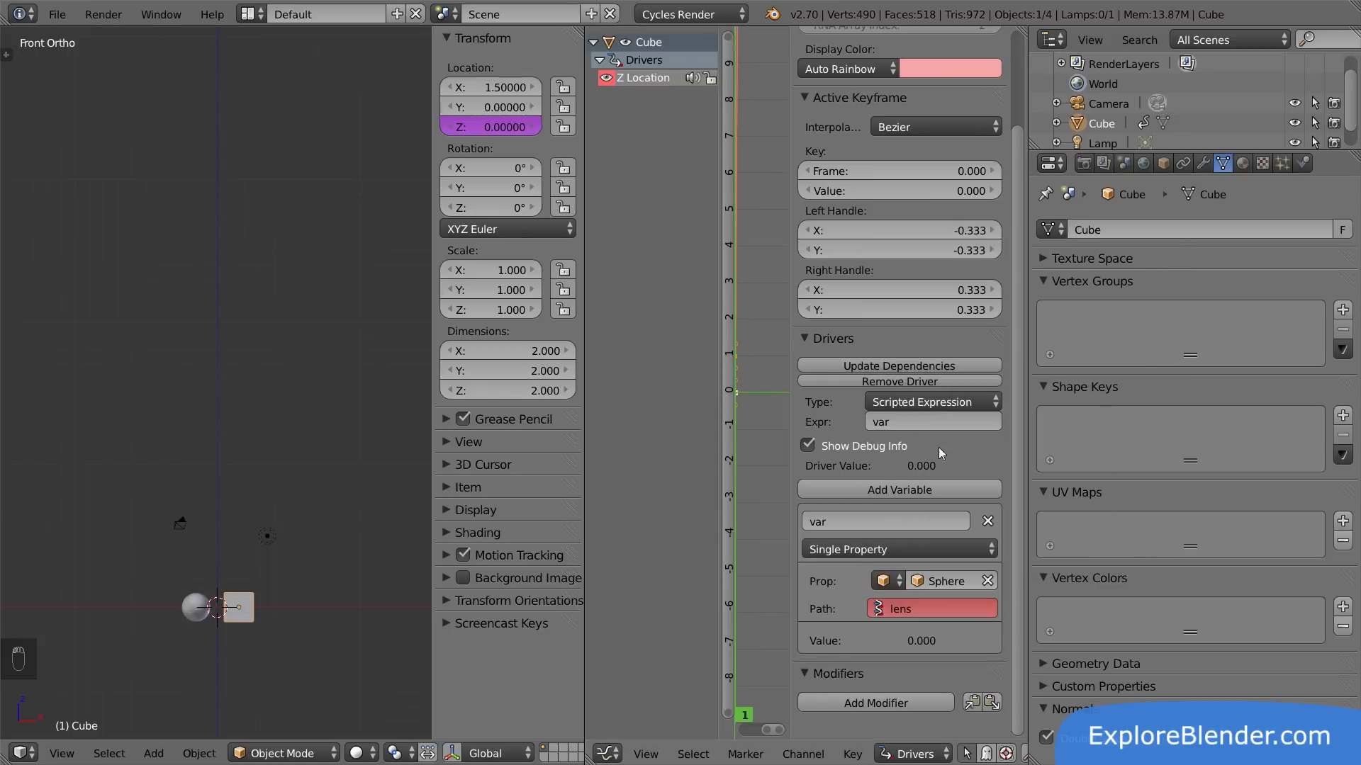
# - Replace the variable's data path with location, try it with index [0], and set it to location[2]
pyautogui.click(941, 610)
pyautogui.write('location')
pyautogui.press('Return')
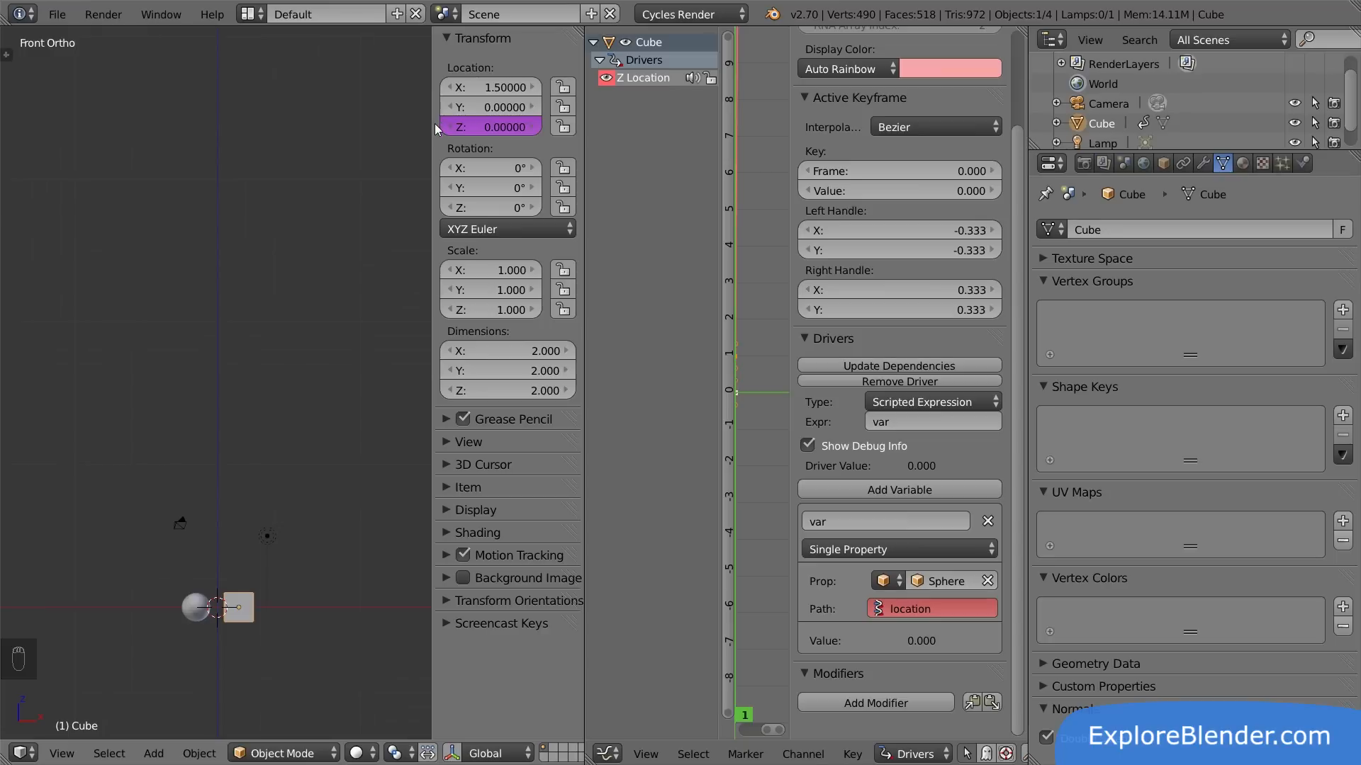
pyautogui.click(945, 610)
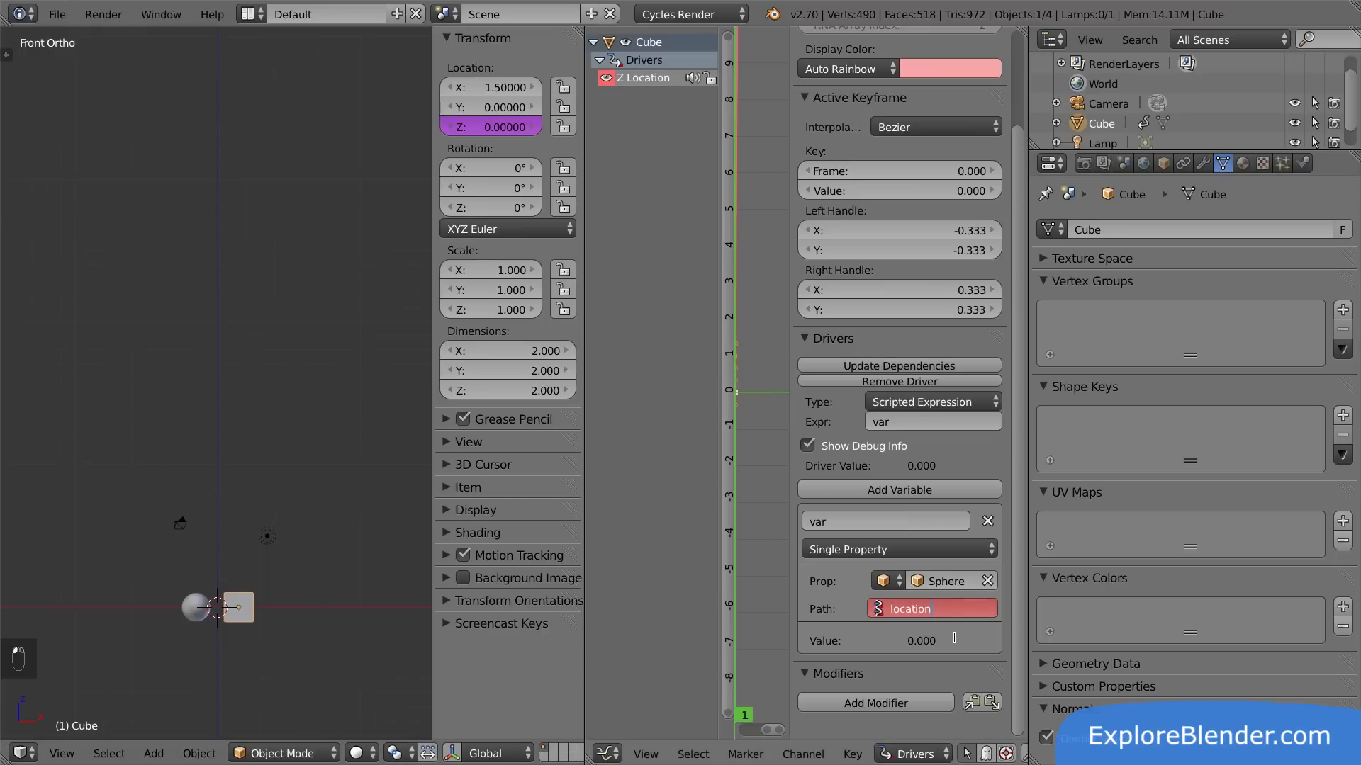
pyautogui.write('[0]')
pyautogui.press('Return')
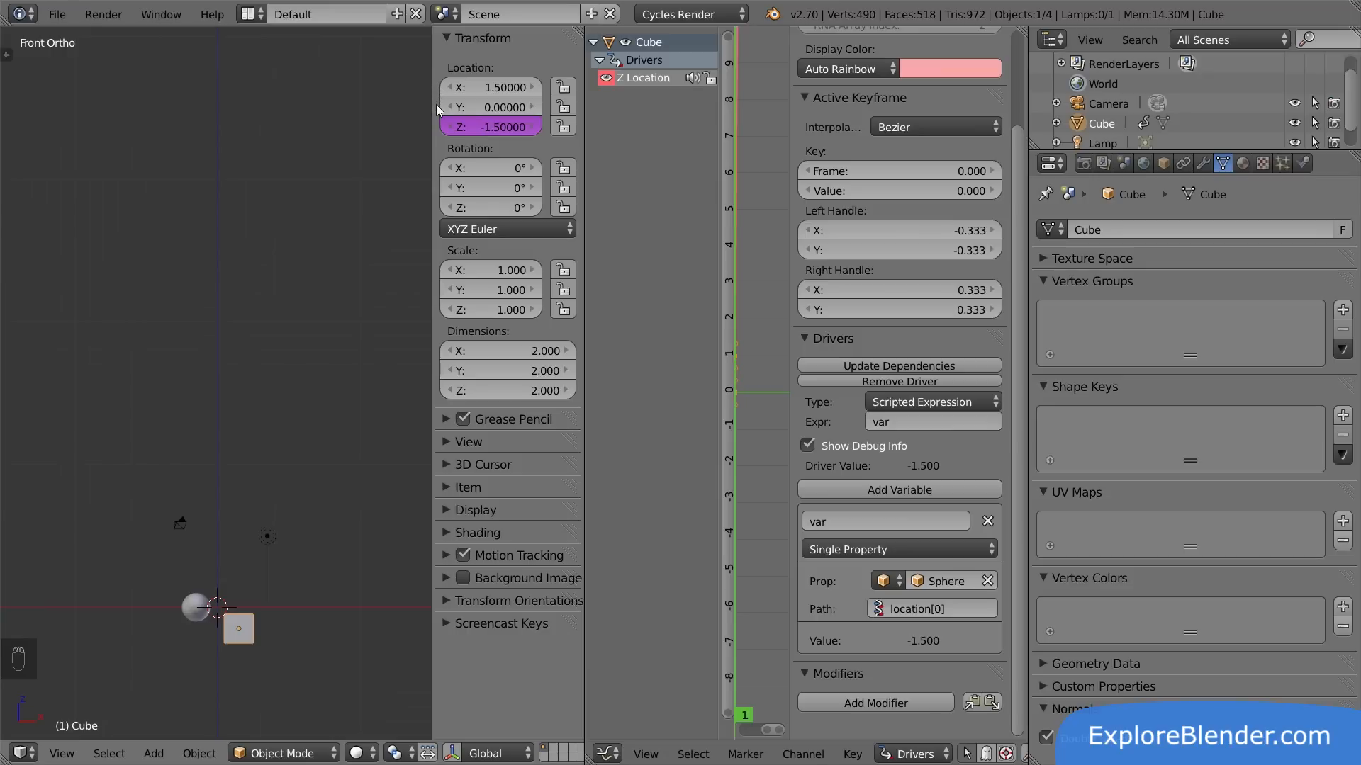
pyautogui.click(935, 610)
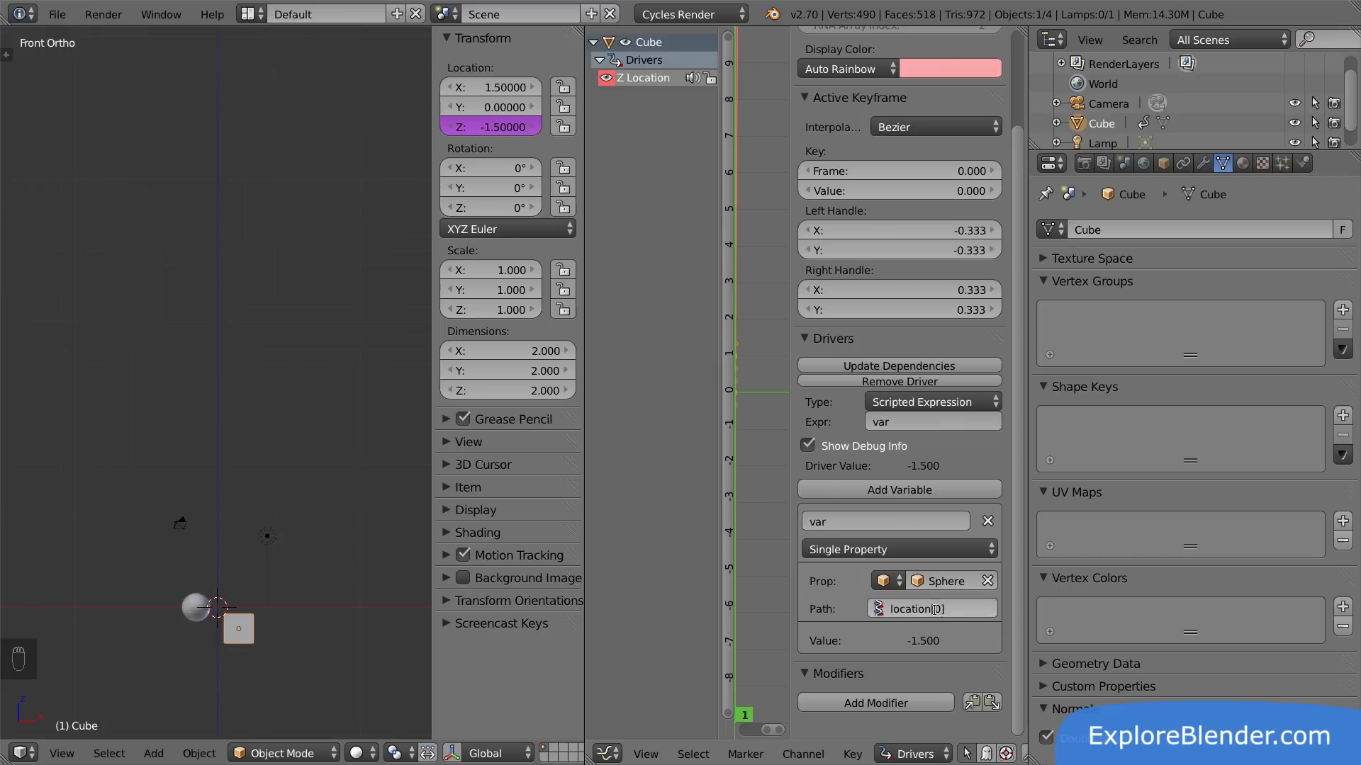
pyautogui.press('Return')
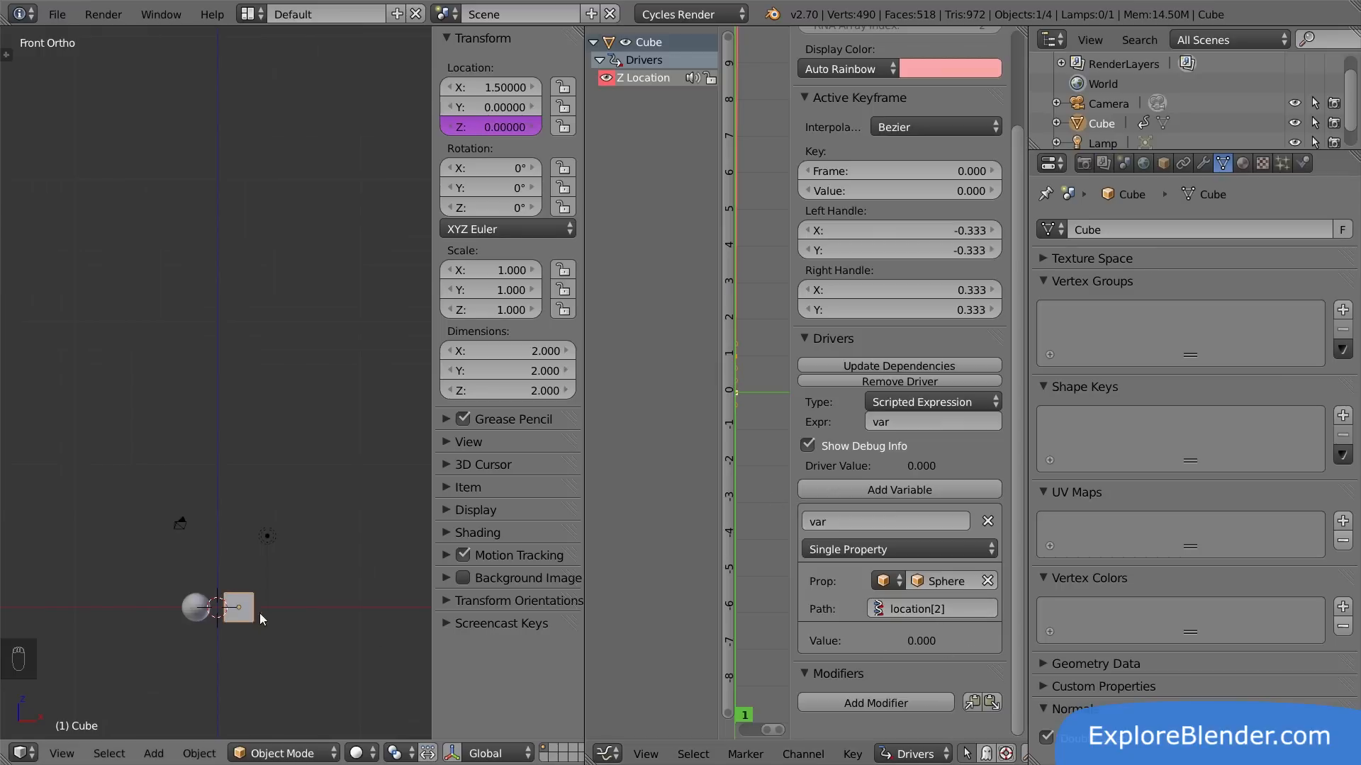
# - Check the location[2] driver by temporarily moving the sphere, and review the variable types available for the cube's driver
pyautogui.rightClick(206, 611)
pyautogui.press('g')
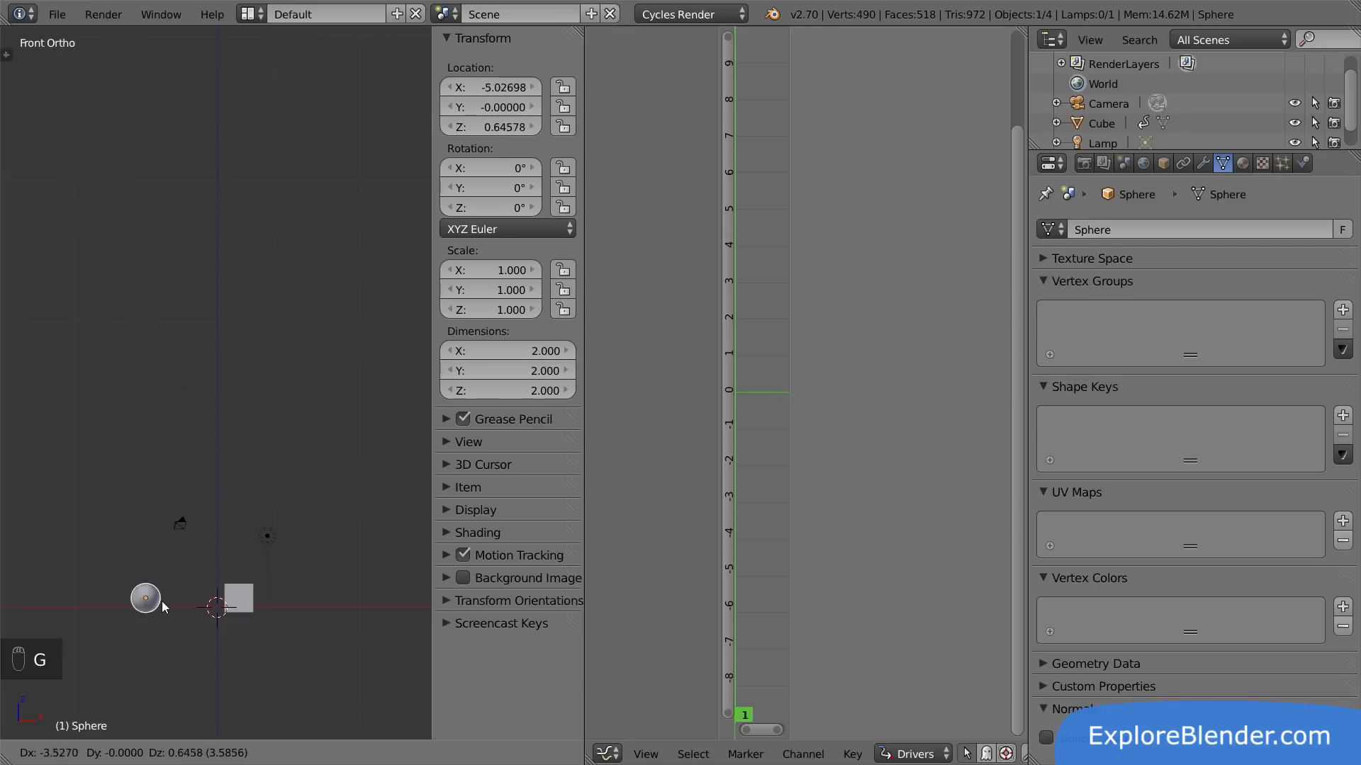
pyautogui.rightClick(170, 604)
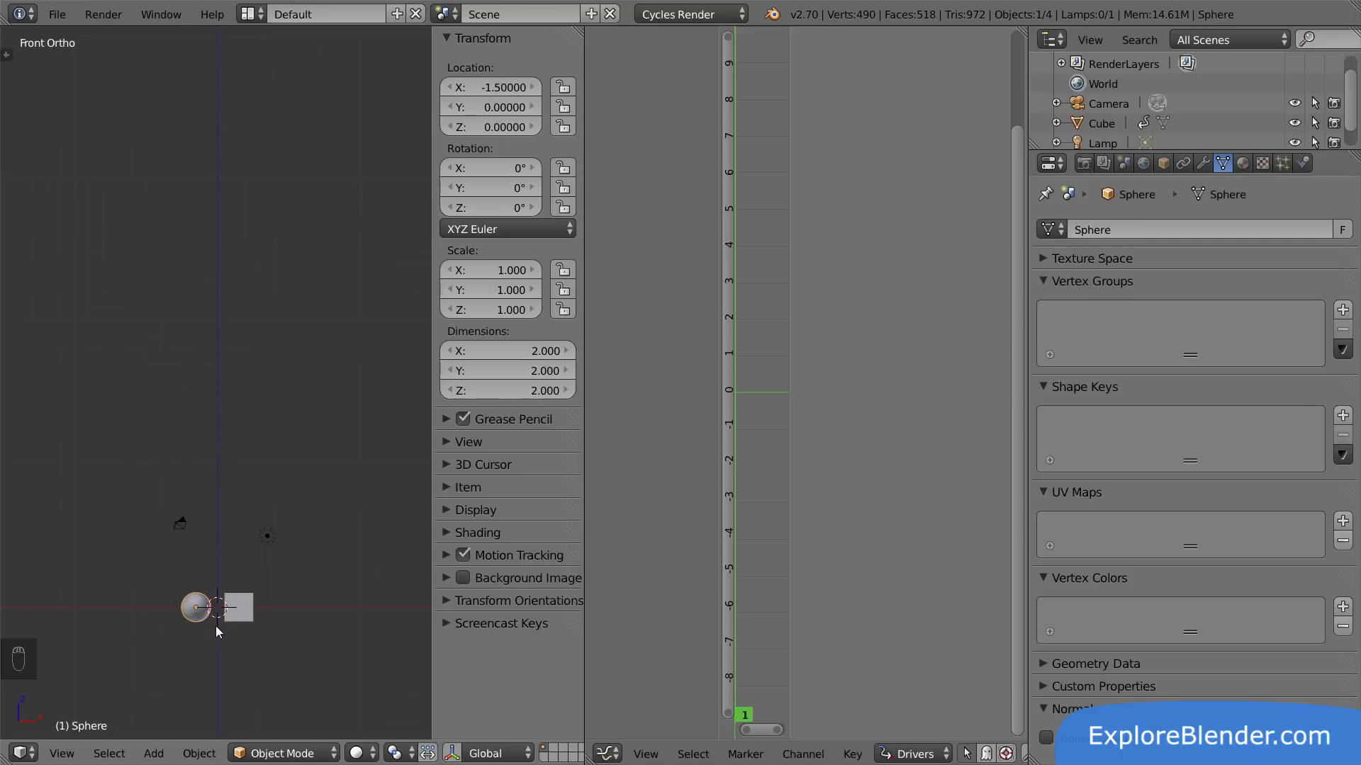
pyautogui.rightClick(250, 614)
pyautogui.click(818, 552)
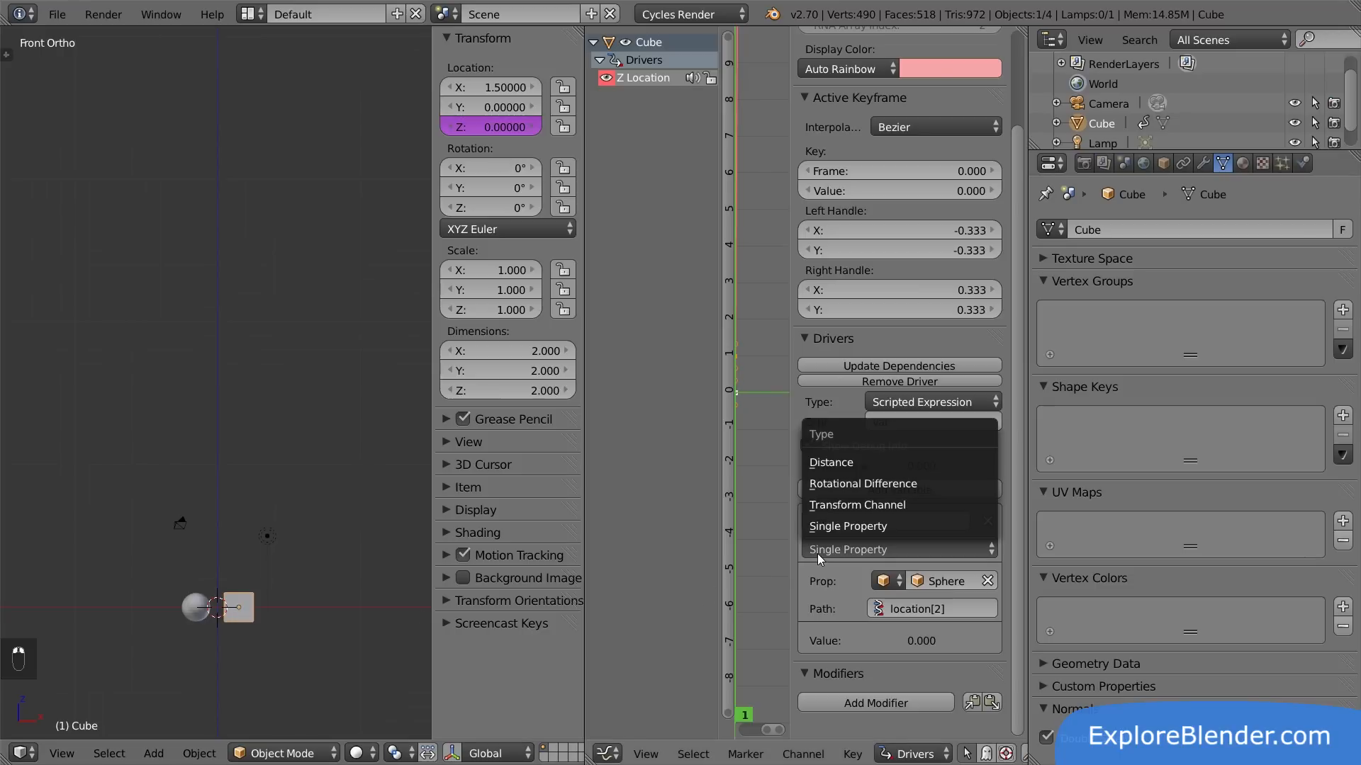
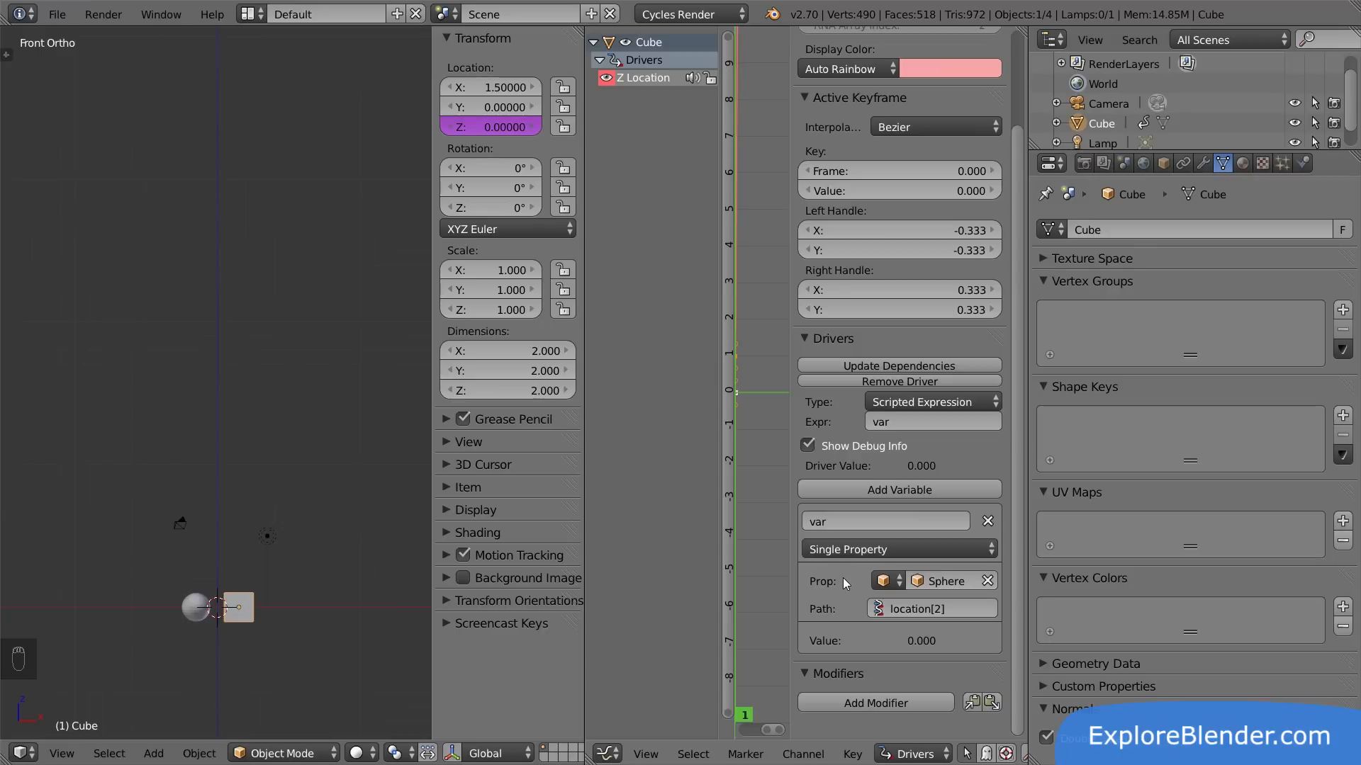
# - Add a custom property to the cube's object properties and try adjusting its value
pyautogui.click(1163, 163)
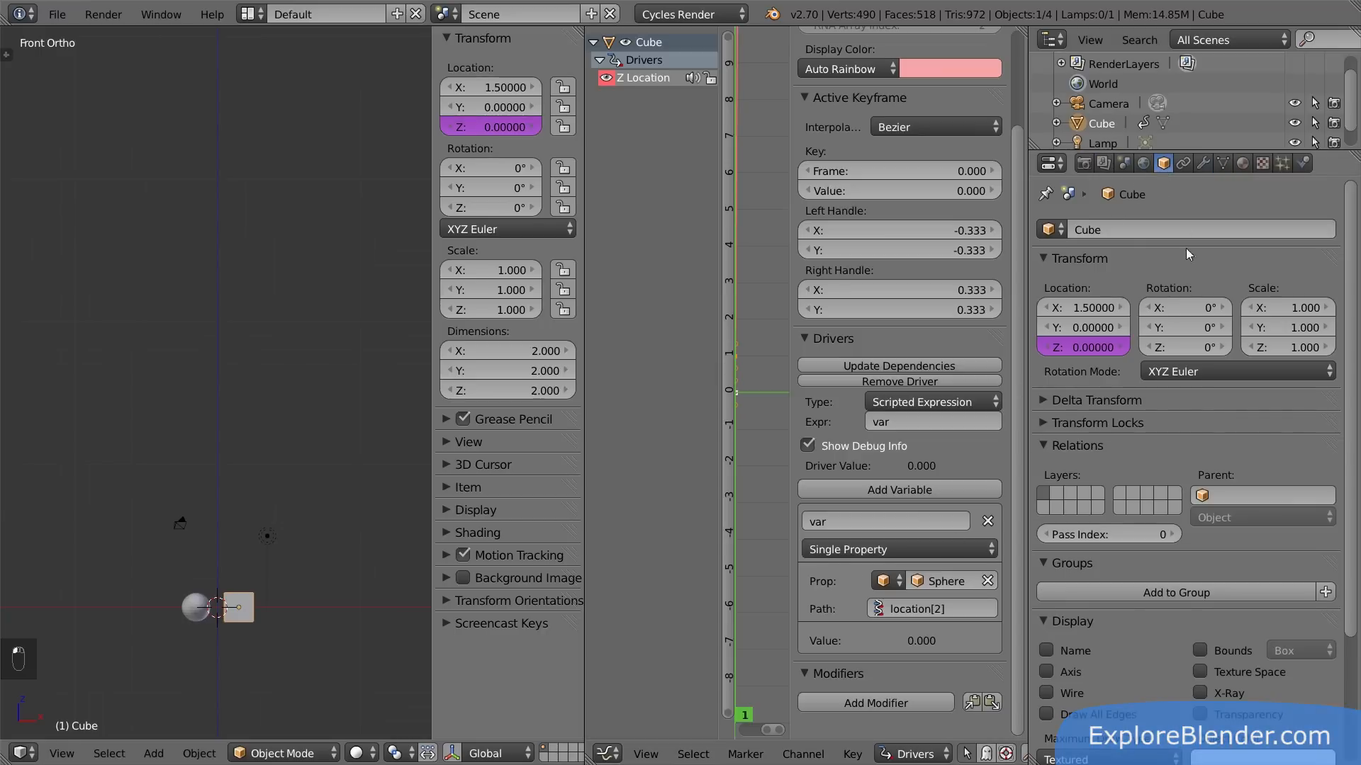
pyautogui.scroll(-4, 1179, 319)
pyautogui.click(1045, 733)
pyautogui.scroll(-2, 1049, 737)
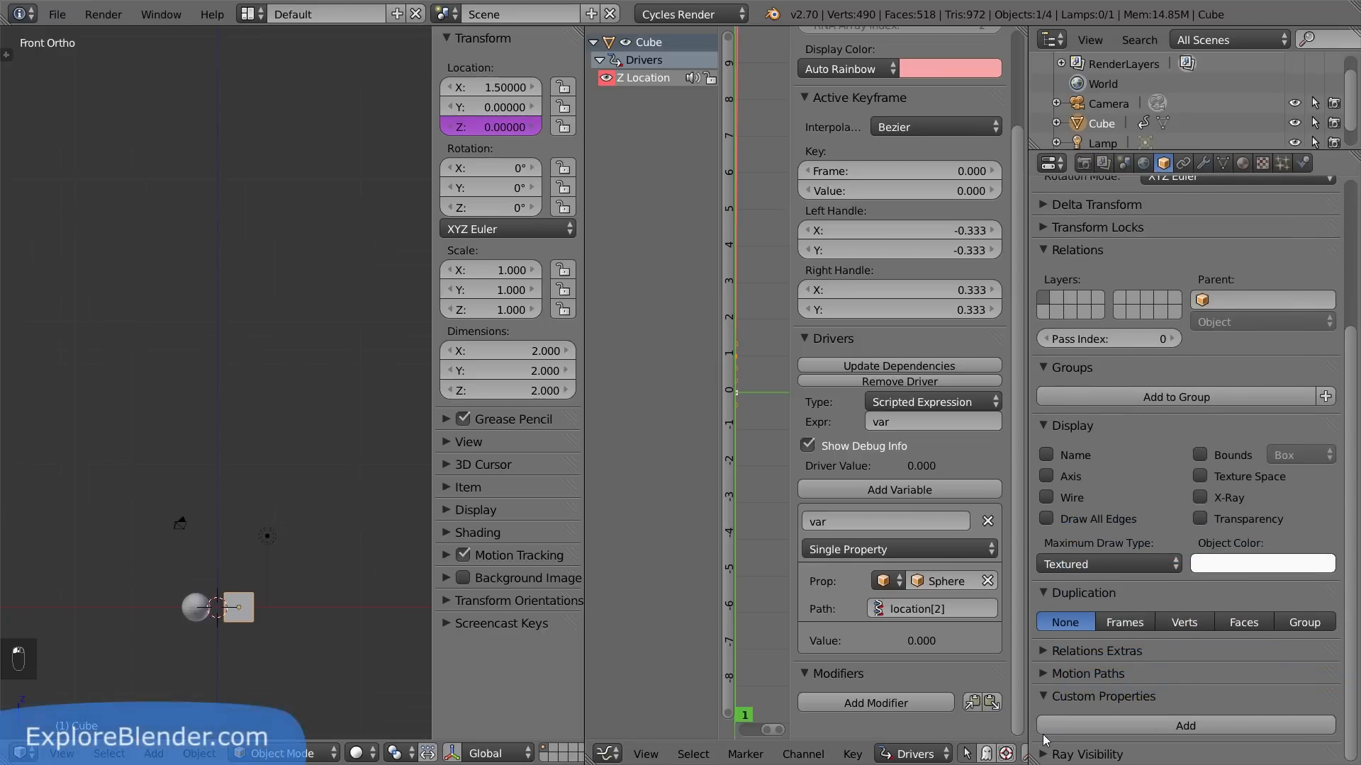
pyautogui.click(1156, 724)
pyautogui.scroll(-2, 1144, 741)
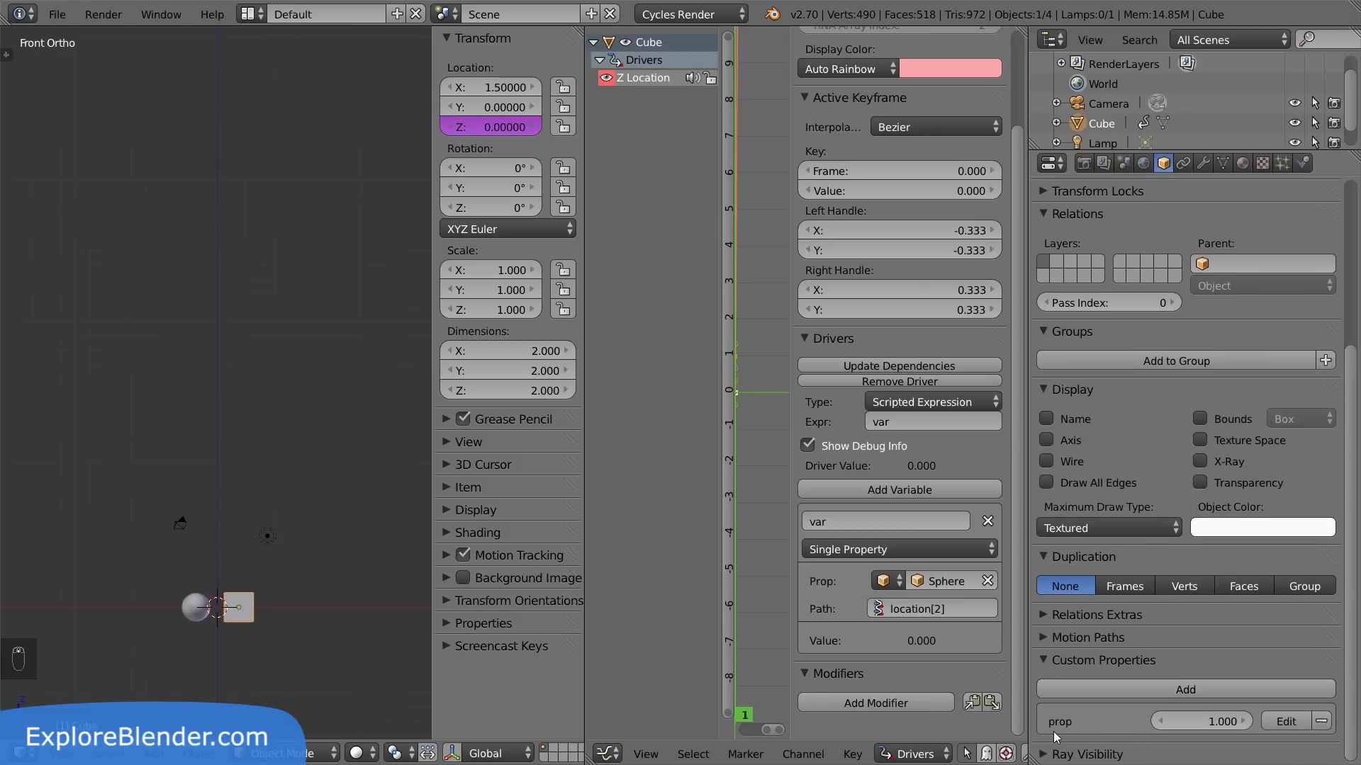
pyautogui.moveTo(1218, 724)
pyautogui.mouseDown()
pyautogui.moveTo(1162, 725)
pyautogui.moveTo(1221, 721)
pyautogui.moveTo(1231, 742)
pyautogui.mouseUp()
# - Name the custom property Height, set its maximum to 10 and tooltip to "Height over ground", and temporarily adjust the value to test the range
pyautogui.click(1281, 723)
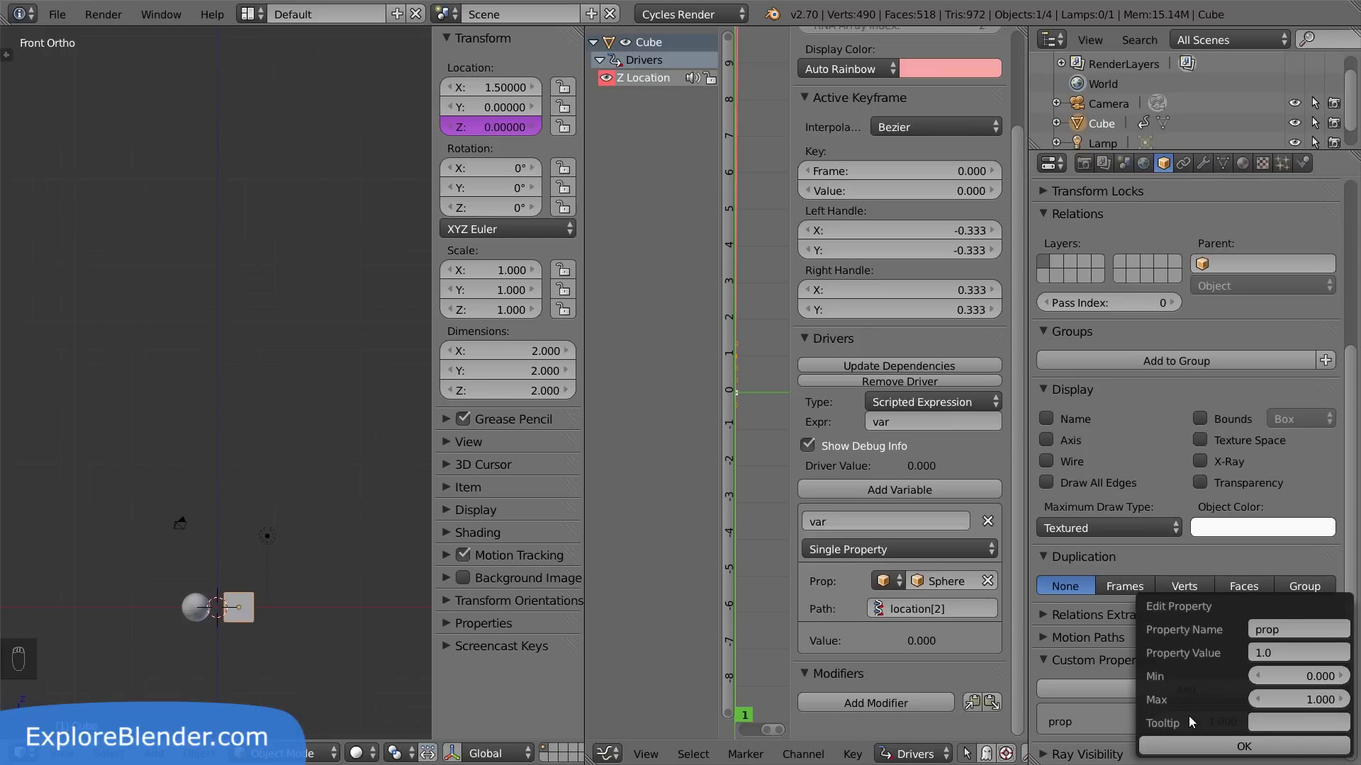
pyautogui.click(1306, 622)
pyautogui.write('Height')
pyautogui.press('Return')
pyautogui.doubleClick(1299, 700)
pyautogui.write('10')
pyautogui.press('Return')
pyautogui.click(1284, 720)
pyautogui.write('Height over ground')
pyautogui.press('Return')
pyautogui.click(1283, 745)
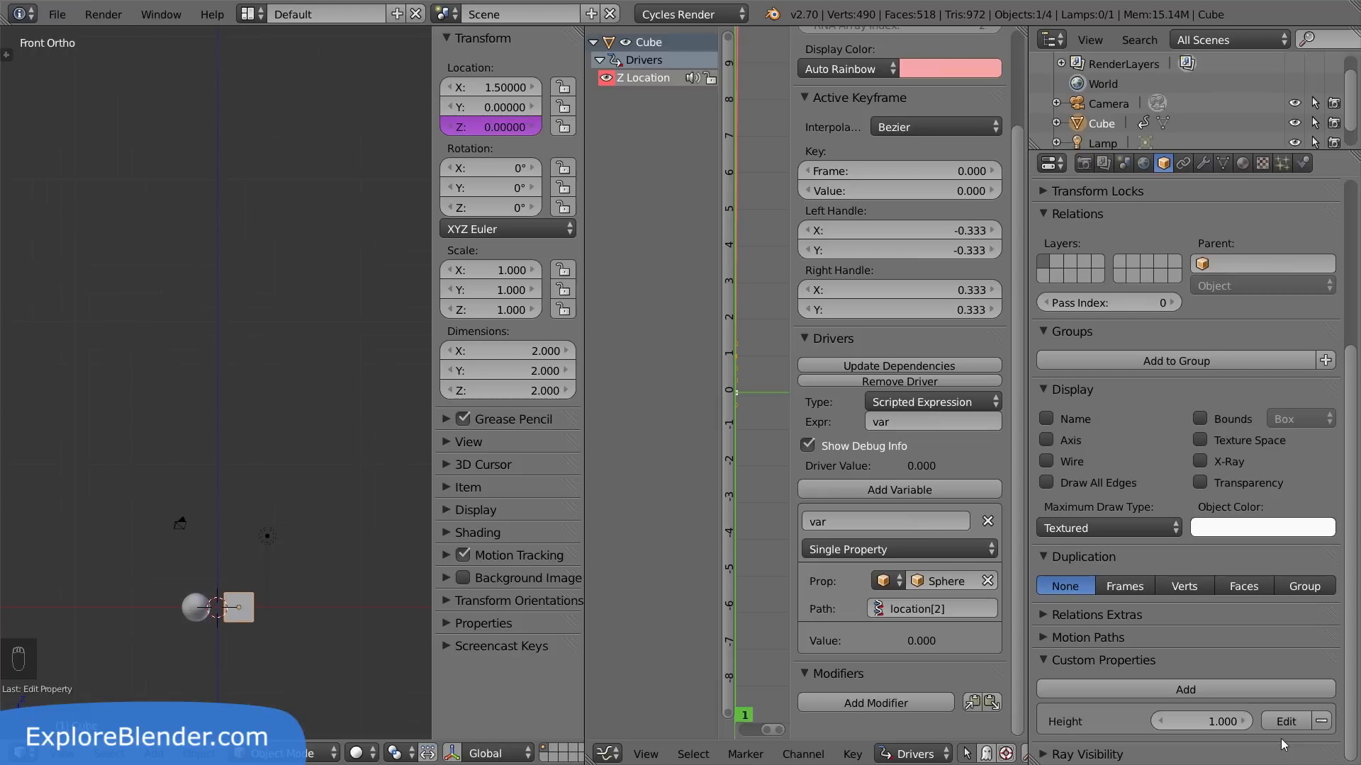
pyautogui.moveTo(1232, 730); pyautogui.dragTo(1357, 722)
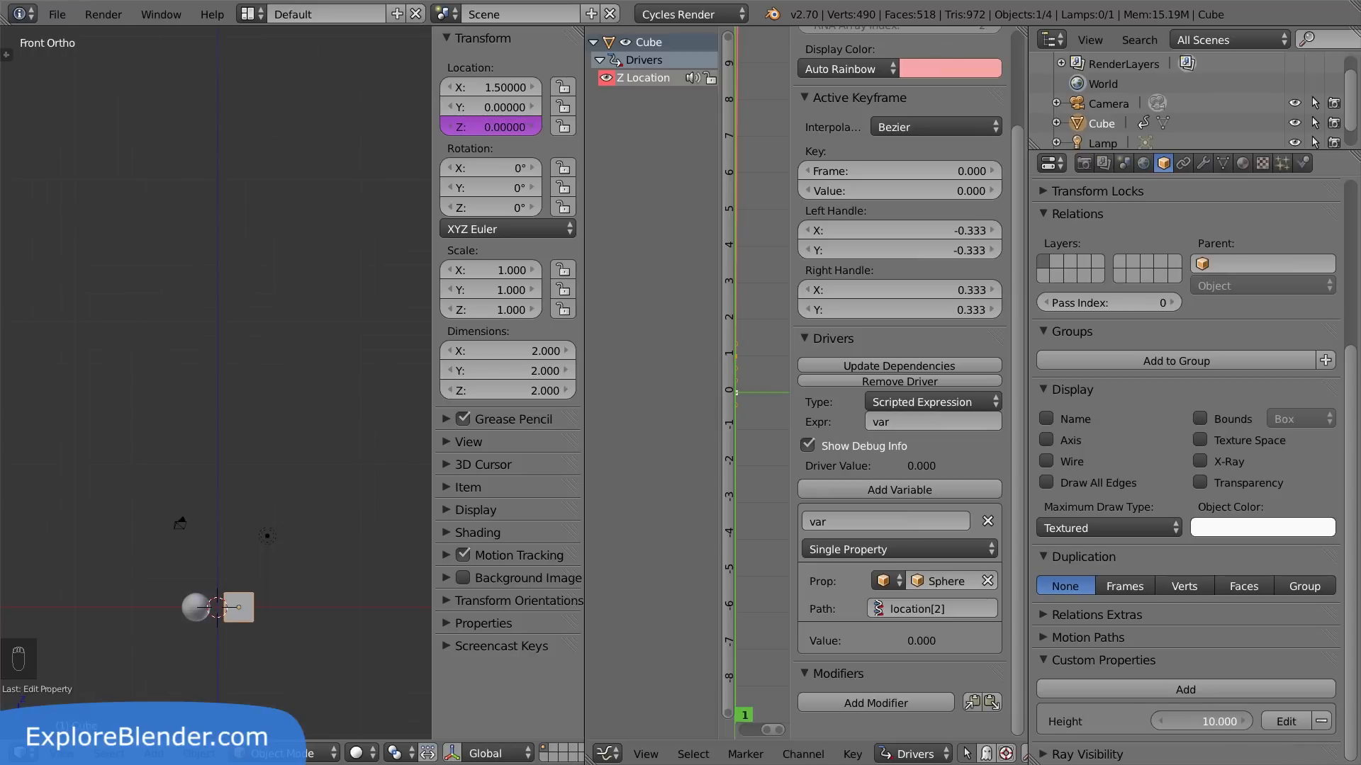
pyautogui.press('Escape')
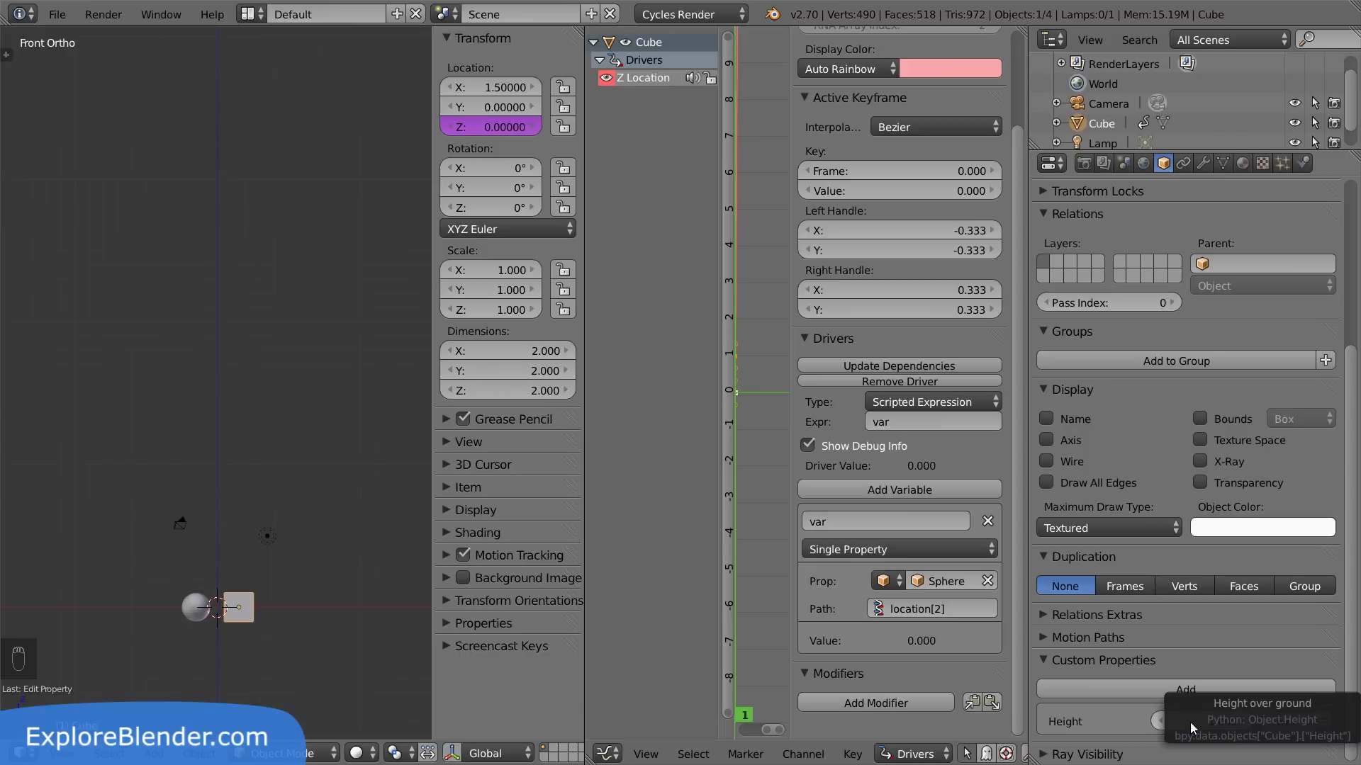
# - Point the driver variable to the Cube with the path ["Height"], and test it with the Height property
pyautogui.click(929, 582)
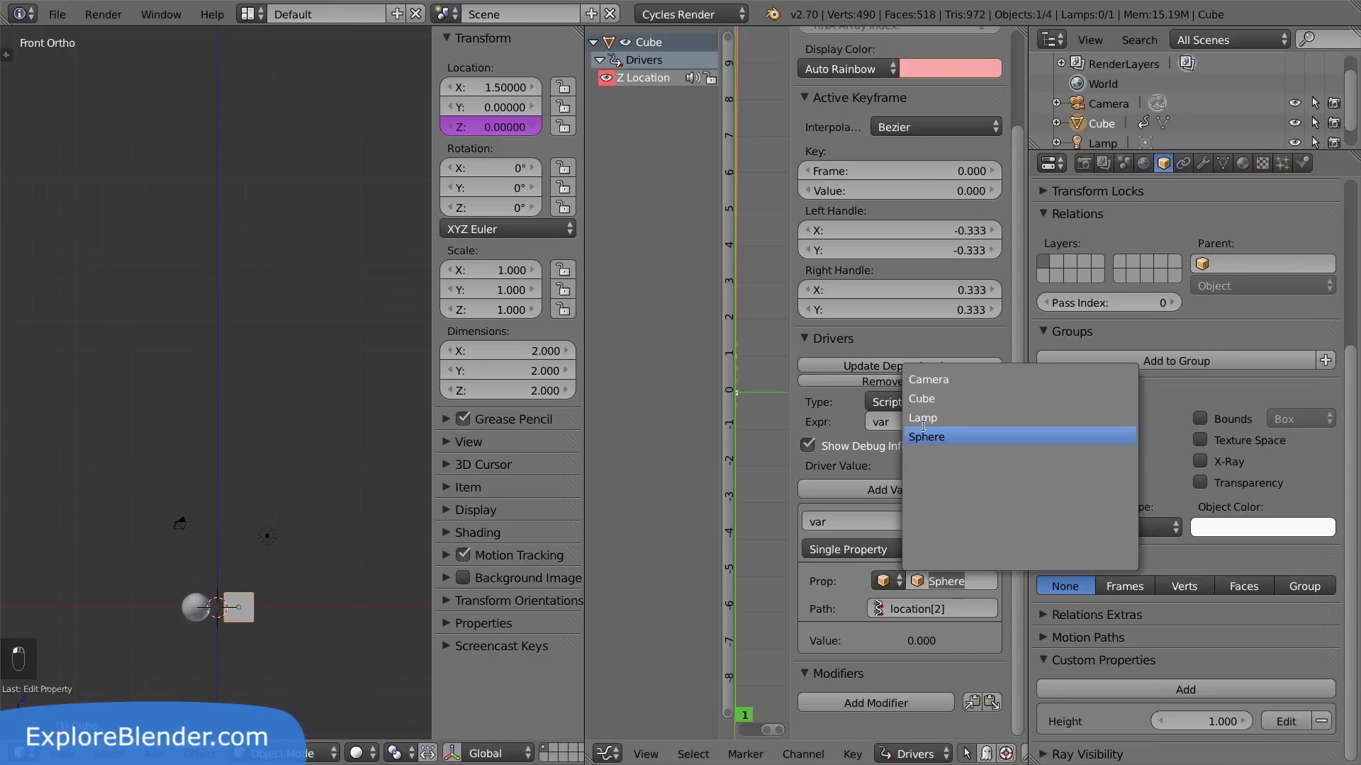
pyautogui.click(922, 398)
pyautogui.click(933, 609)
pyautogui.press('BackSpace')
pyautogui.write('["Heig')
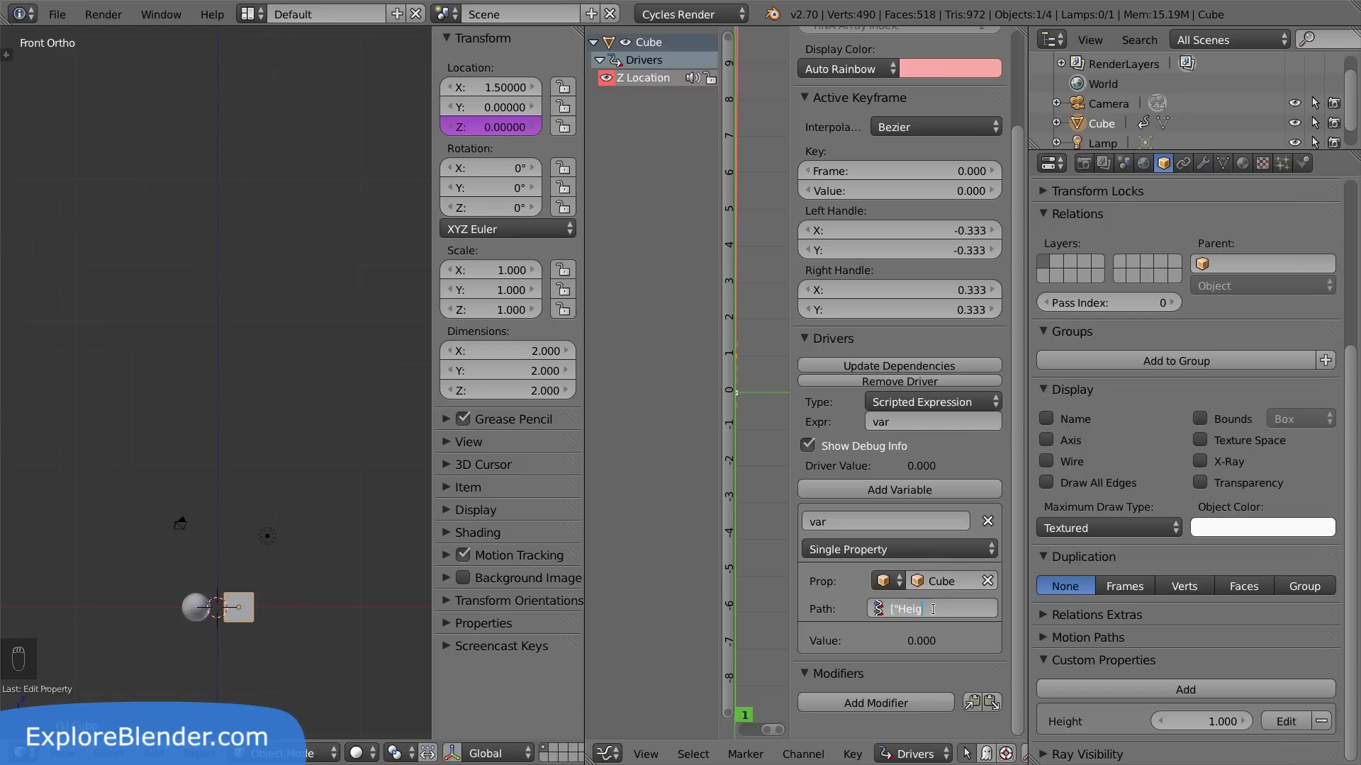
pyautogui.write('ht"]')
pyautogui.press('Return')
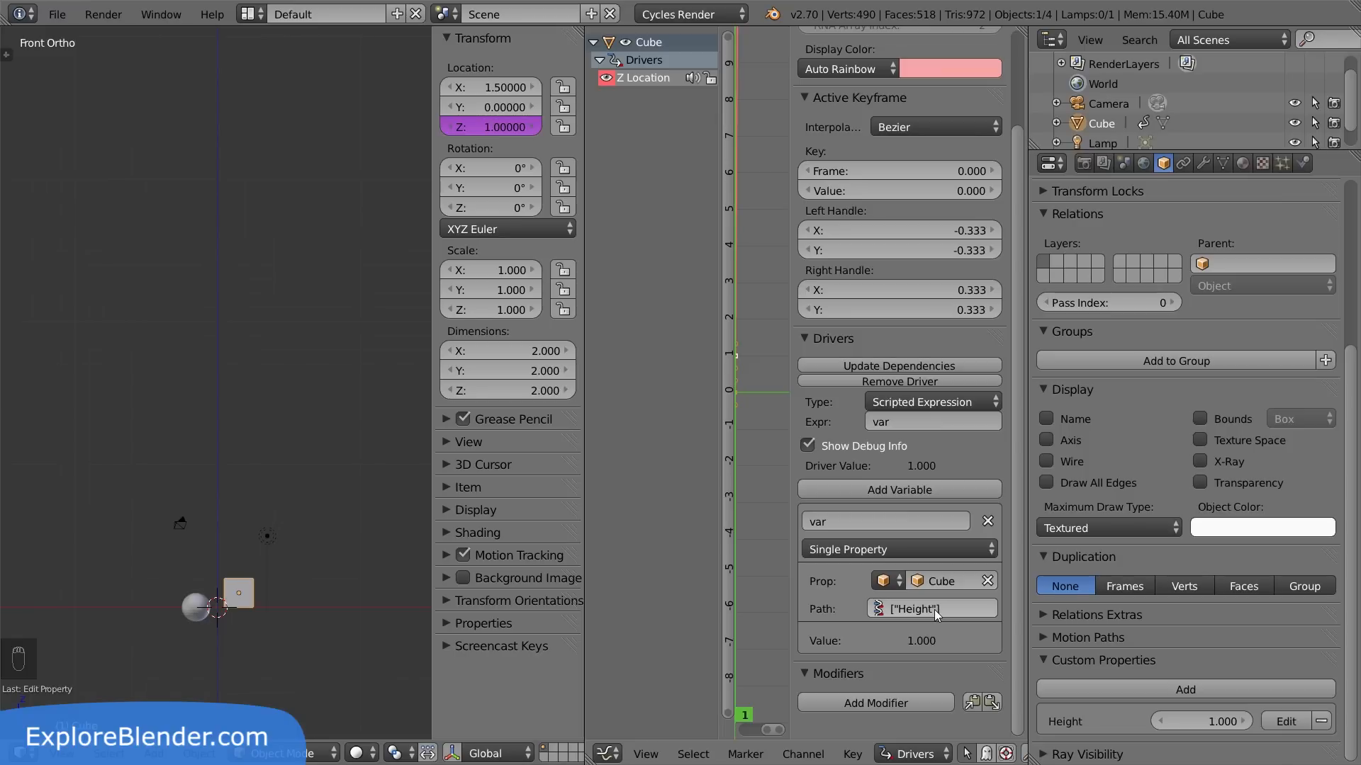
pyautogui.moveTo(1206, 726)
pyautogui.mouseDown()
pyautogui.moveTo(1098, 727)
pyautogui.moveTo(1219, 721)
pyautogui.moveTo(1120, 721)
pyautogui.moveTo(1205, 728)
pyautogui.mouseUp()
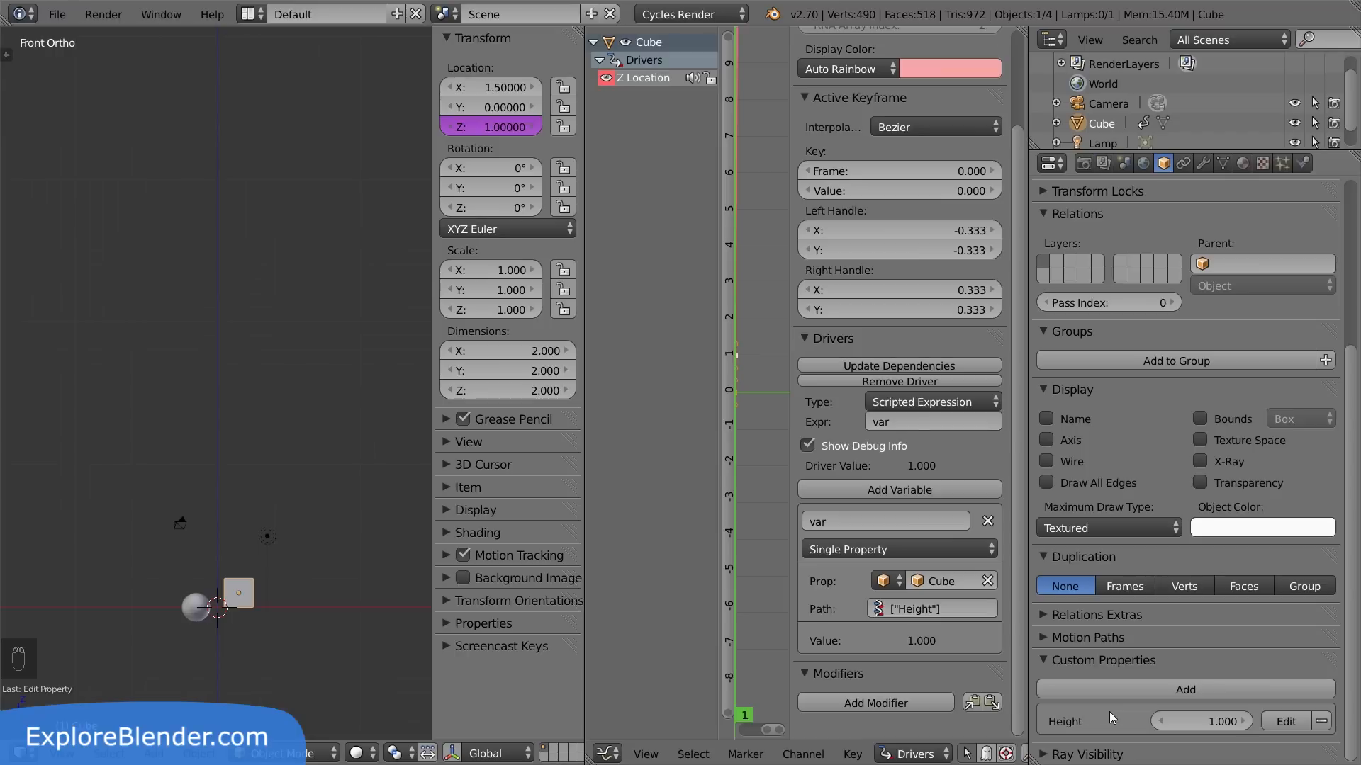
# - Clear the variable's path and fill it again with the data path copied from the Height property
pyautogui.click(942, 603)
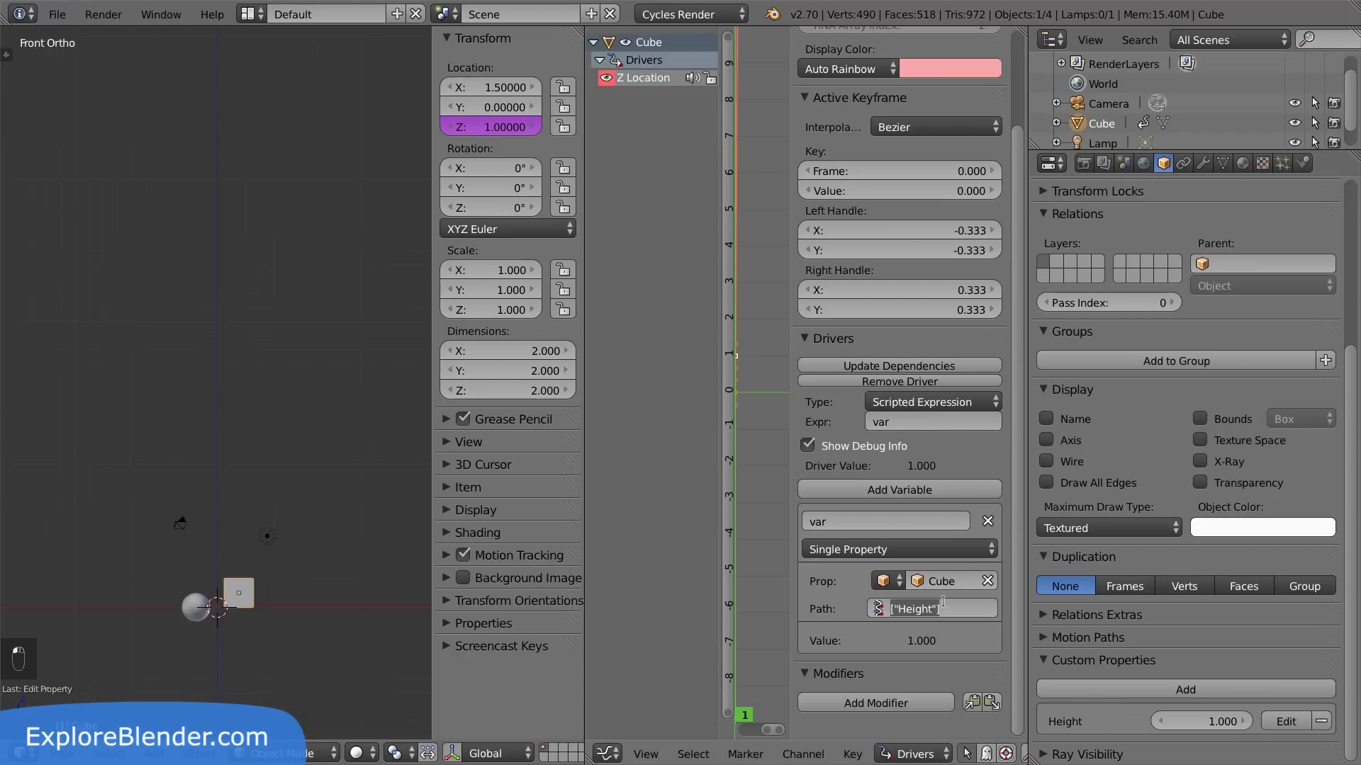
pyautogui.press('BackSpace')
pyautogui.press('Return')
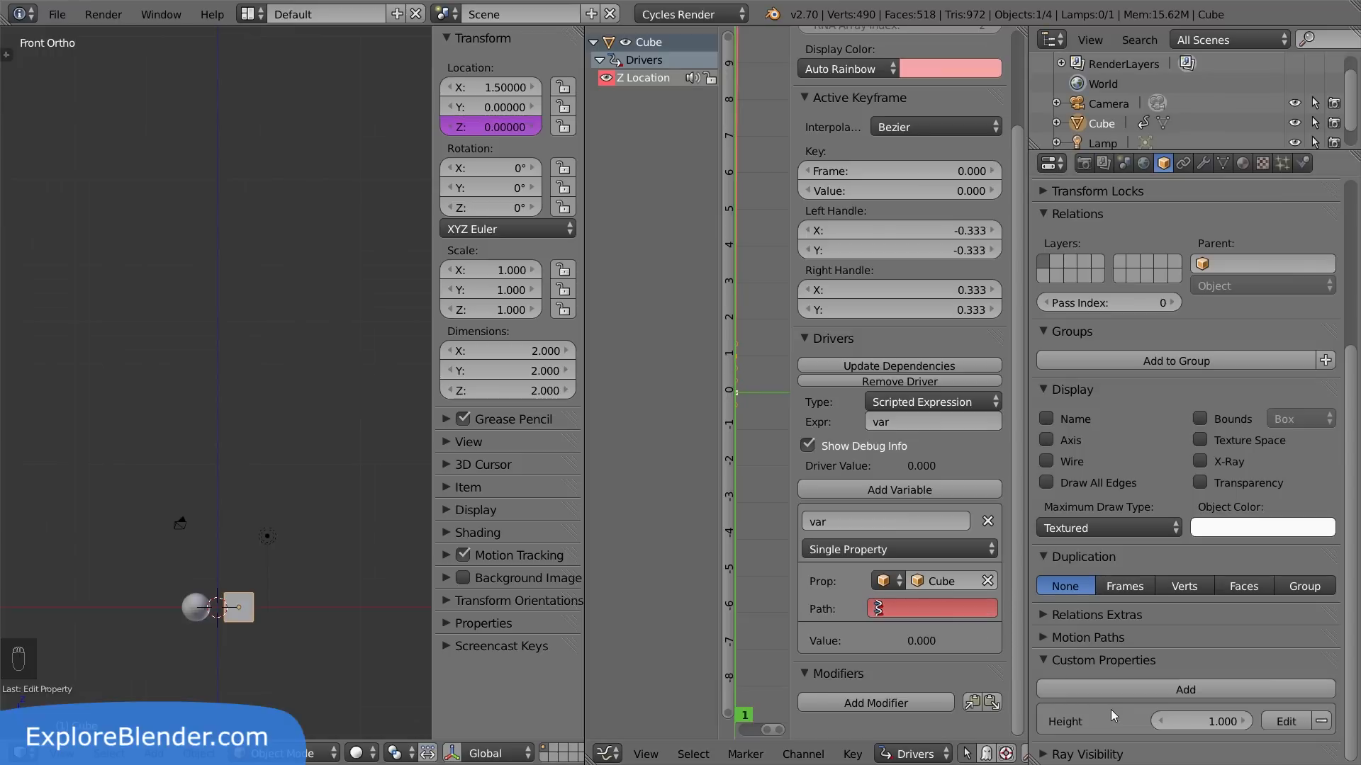
pyautogui.rightClick(1190, 720)
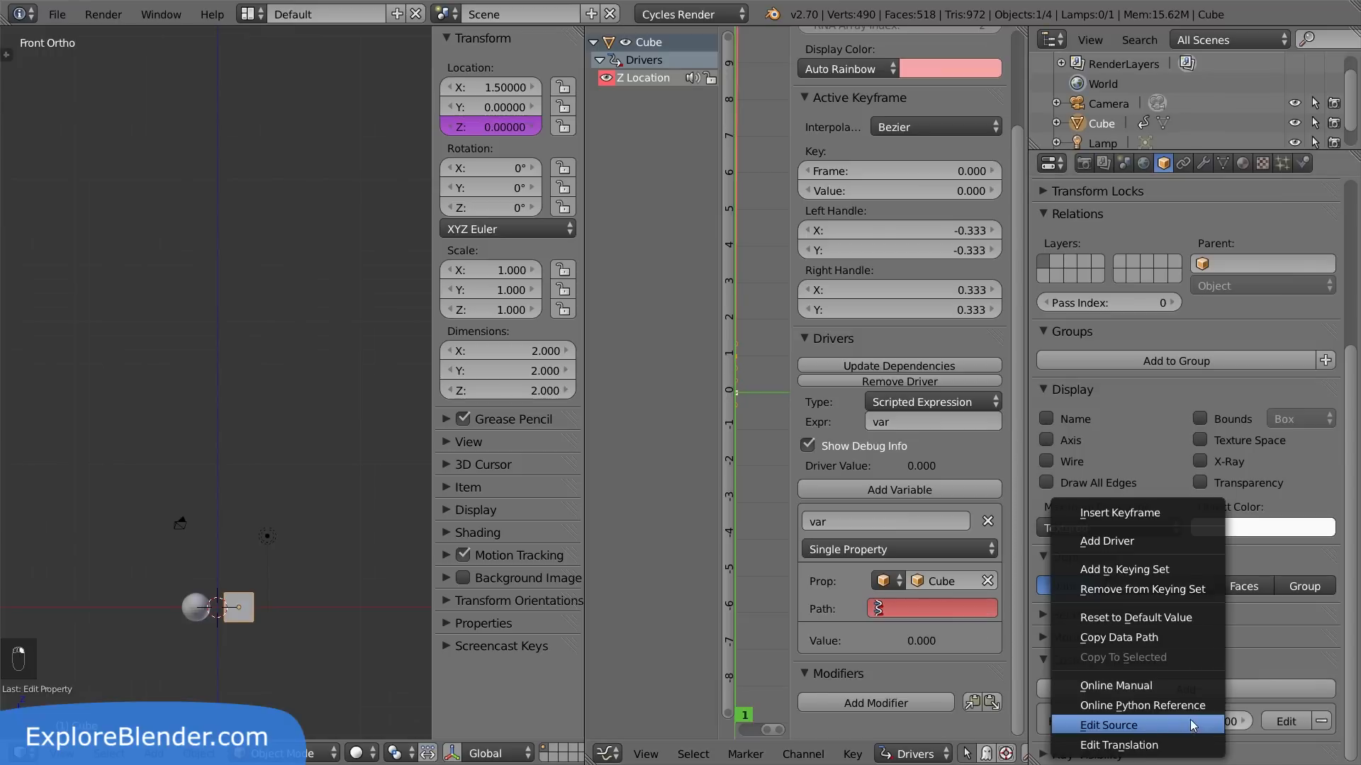
pyautogui.click(1148, 638)
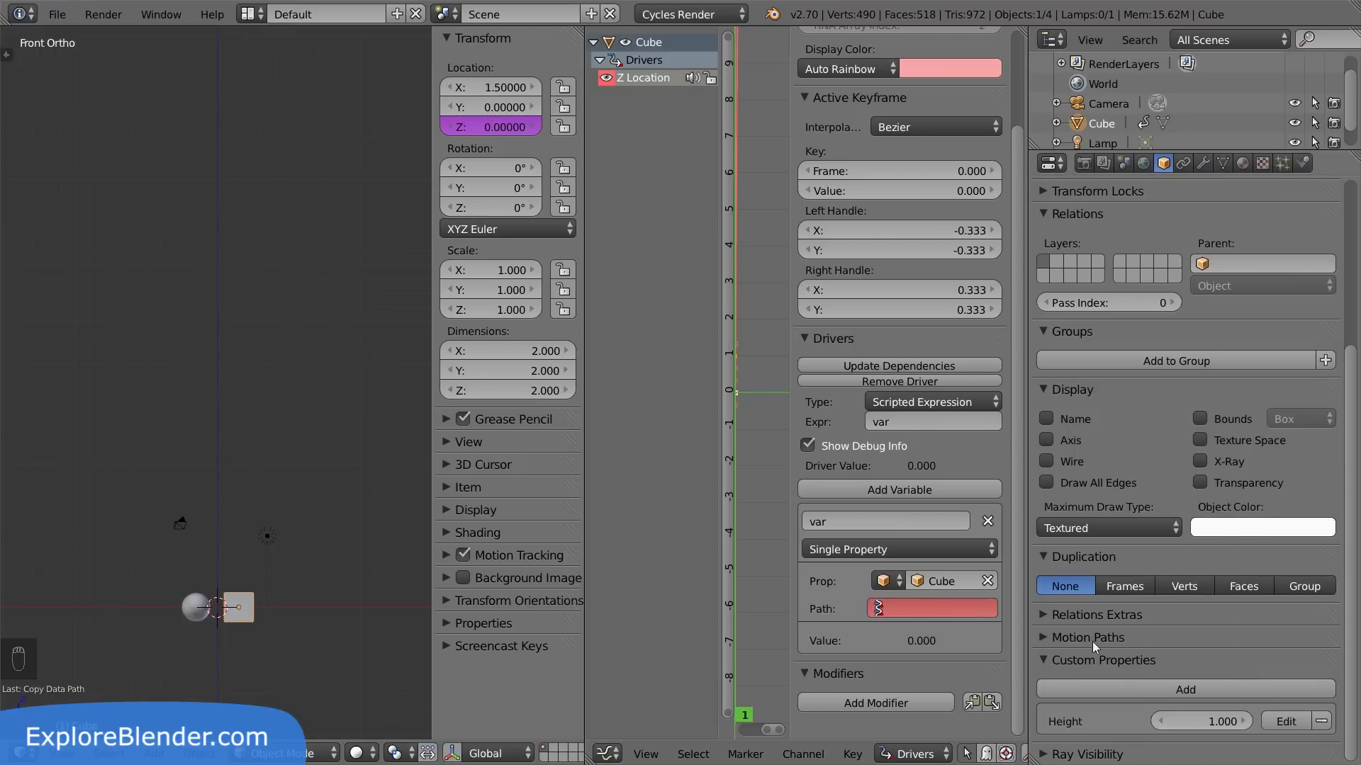
pyautogui.hotkey('ctrl', 'v')
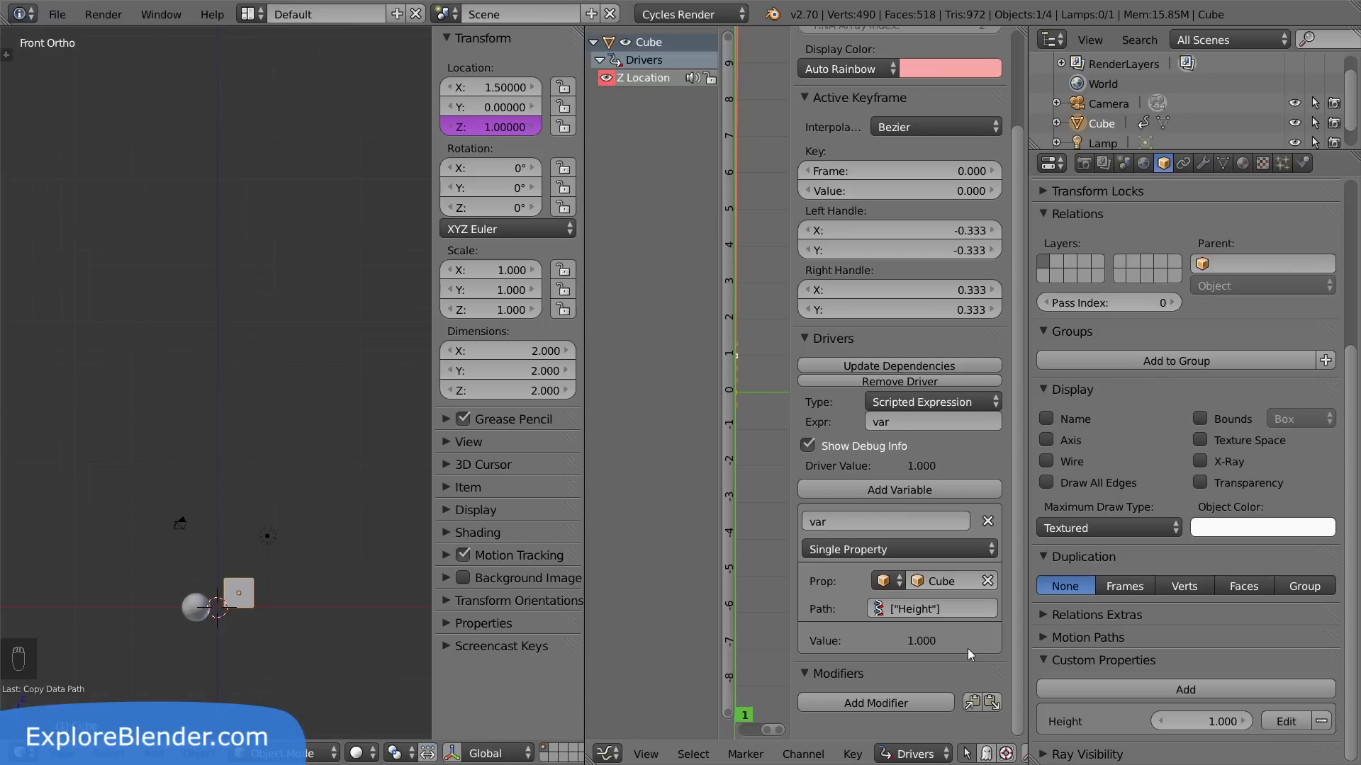
# - Add a second custom property to the cube, set the driver variable's path to ["prop"], and test it by adjusting that property
pyautogui.click(1185, 689)
pyautogui.scroll(-1, 1177, 652)
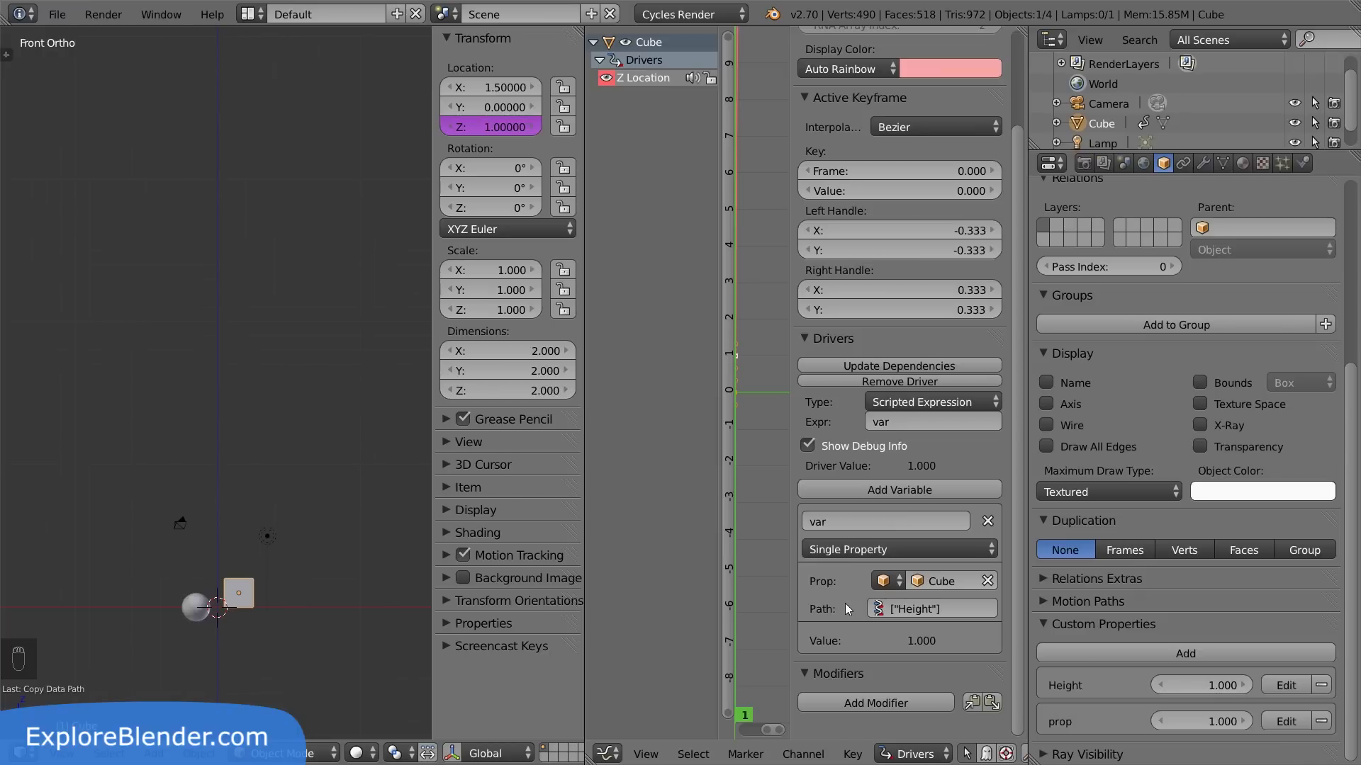
pyautogui.click(901, 604)
pyautogui.write('["prop"]')
pyautogui.press('Return')
pyautogui.moveTo(1194, 721)
pyautogui.mouseDown()
pyautogui.moveTo(1119, 720)
pyautogui.moveTo(1211, 723)
pyautogui.mouseUp()
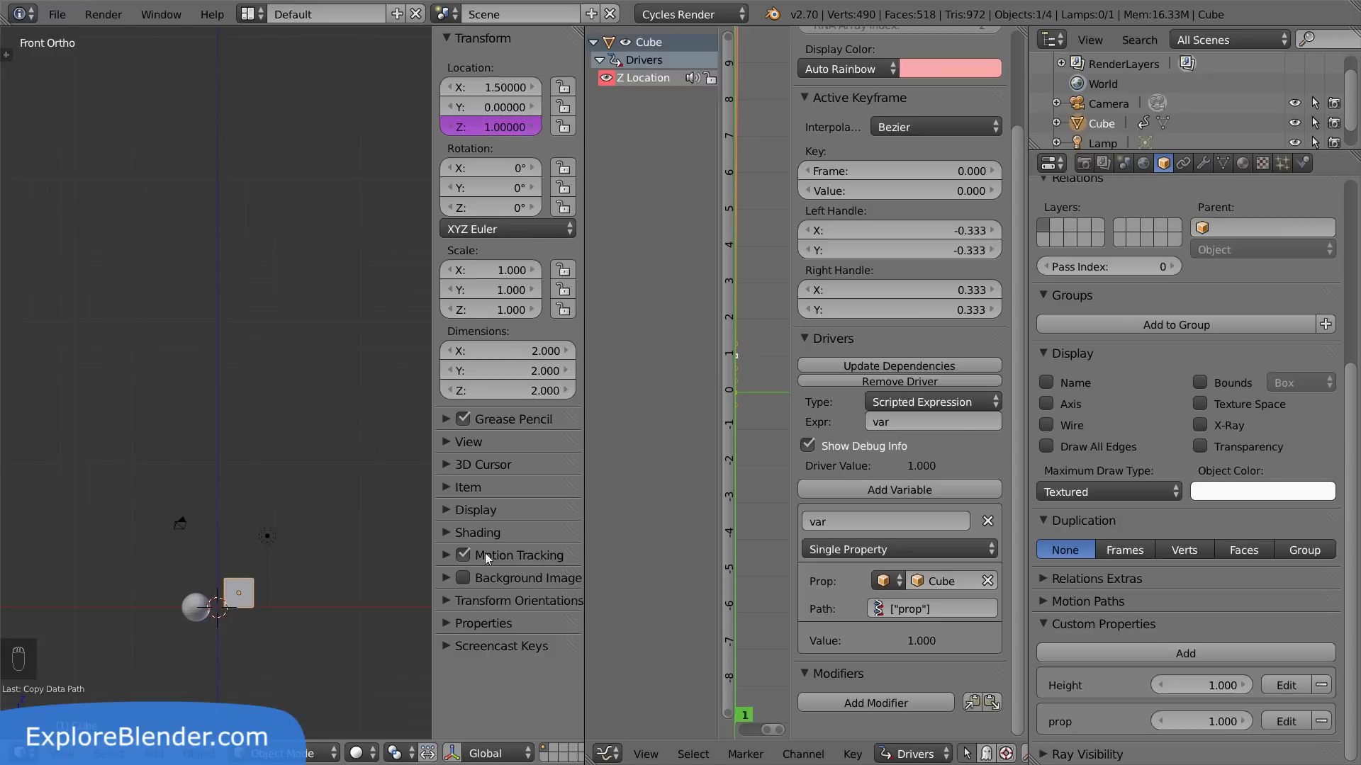
pyautogui.click(438, 623)
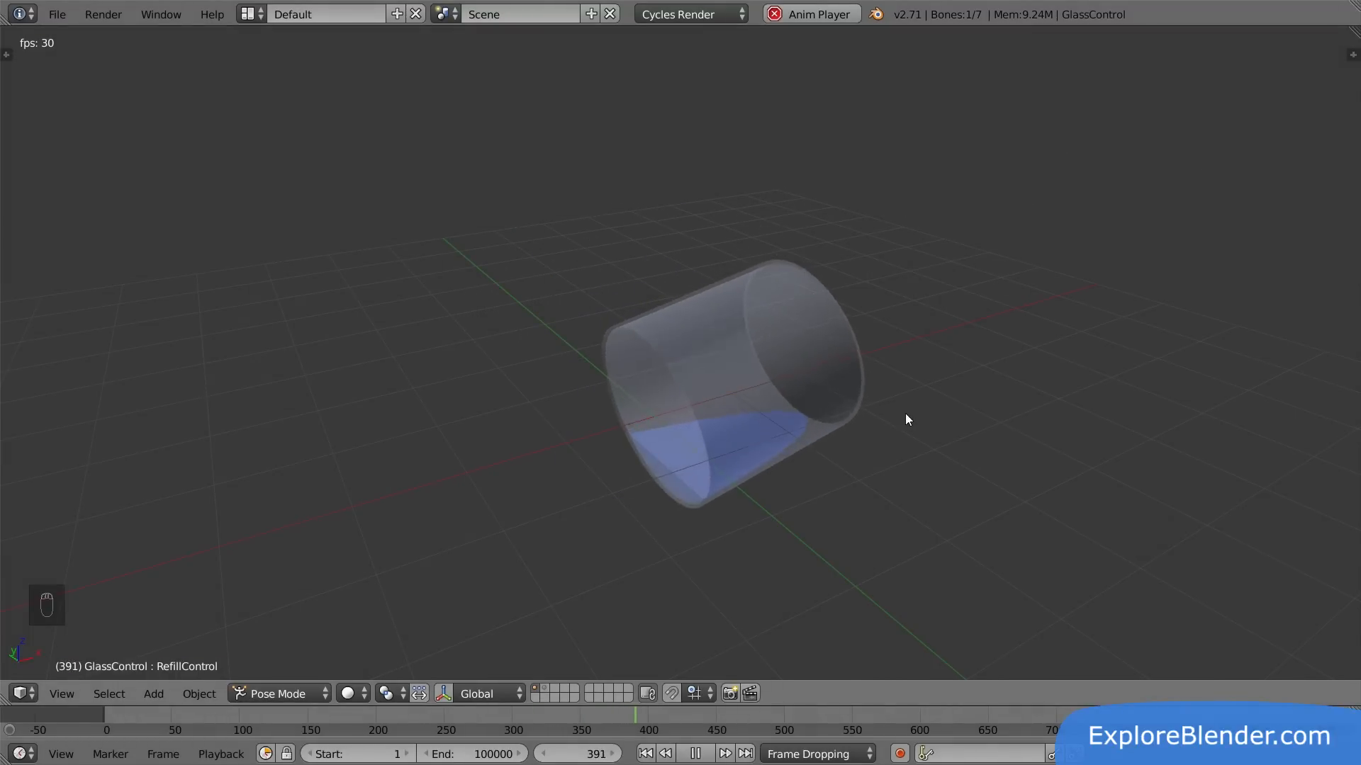
# - Move the spider rig's Master bone along the global Y axis
pyautogui.press('g')
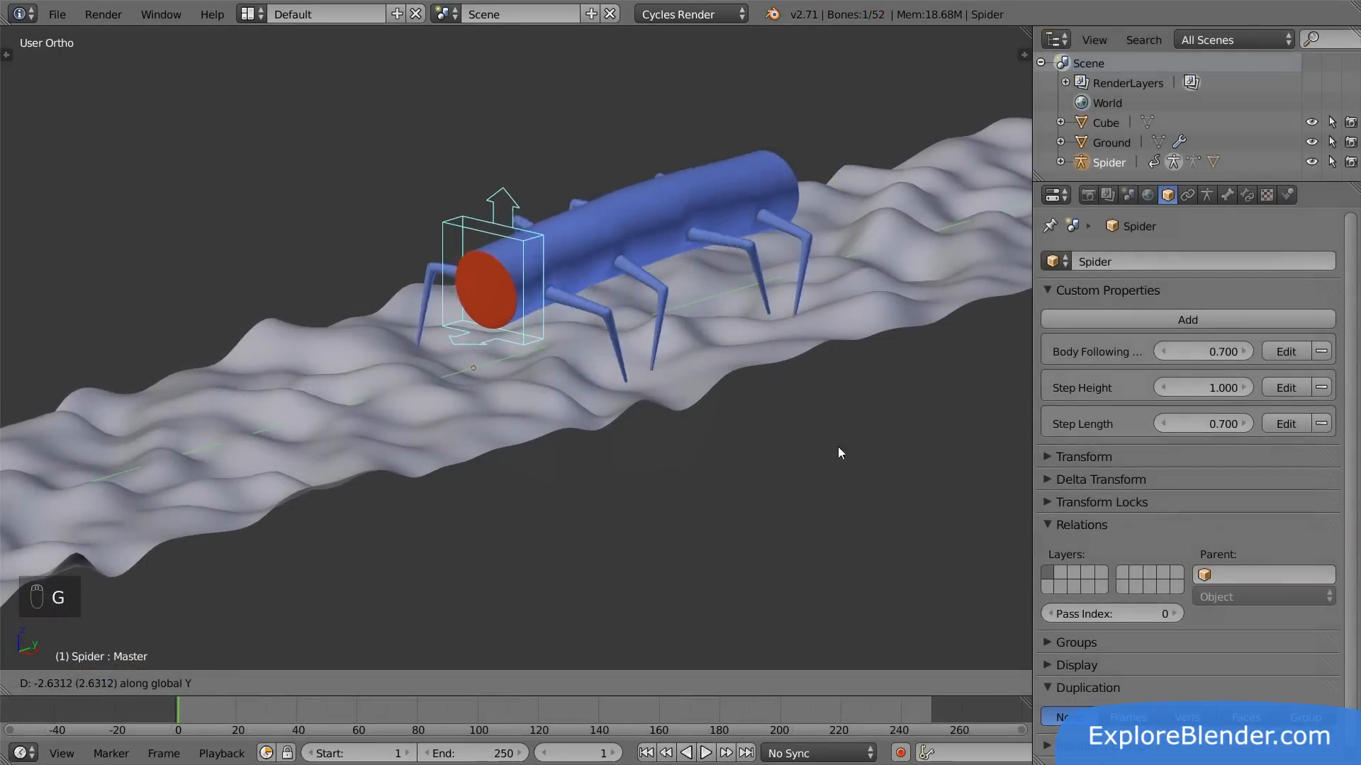